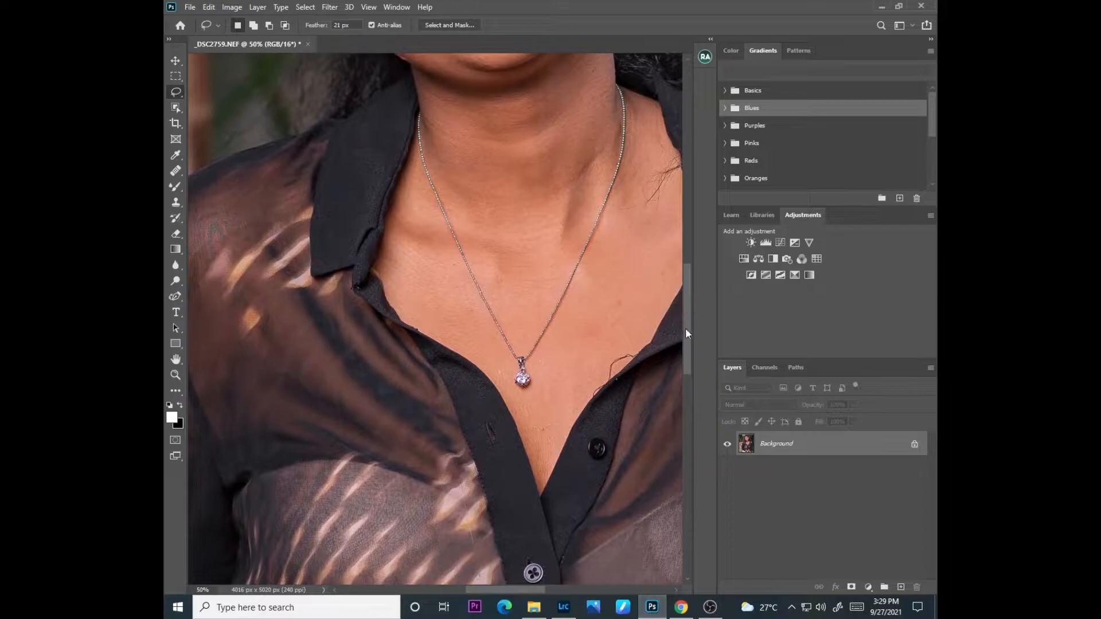
# Step: Duplicate the Background layer twice, hide Layer 1 copy and select Layer 1
pyautogui.hotkey('ctrl', 'j')
pyautogui.hotkey('ctrl', 'j')
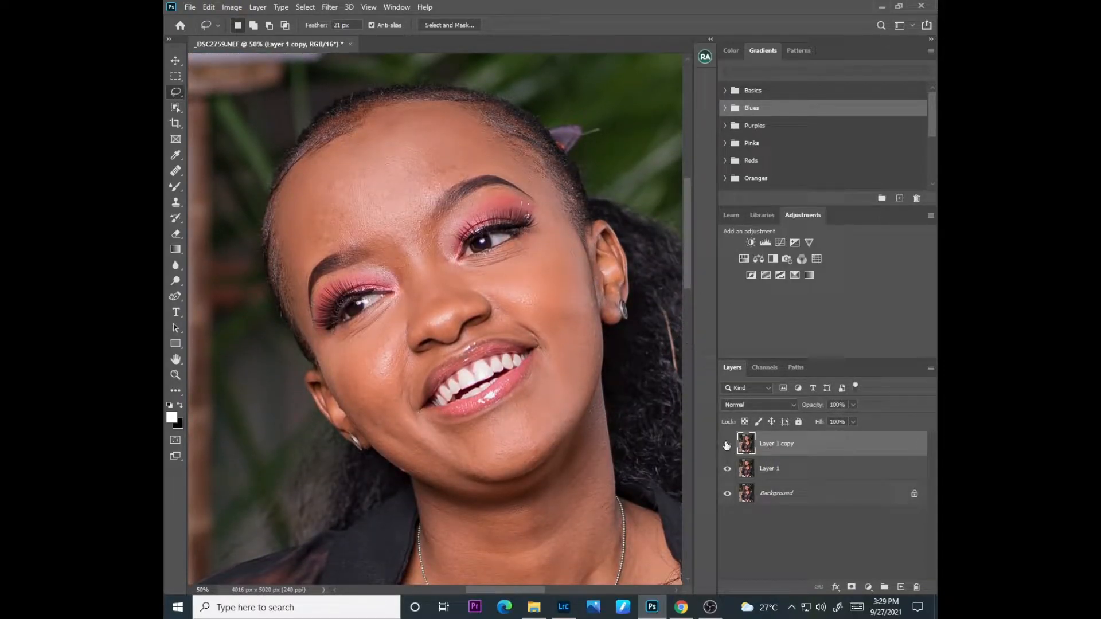
pyautogui.click(727, 446)
pyautogui.click(768, 468)
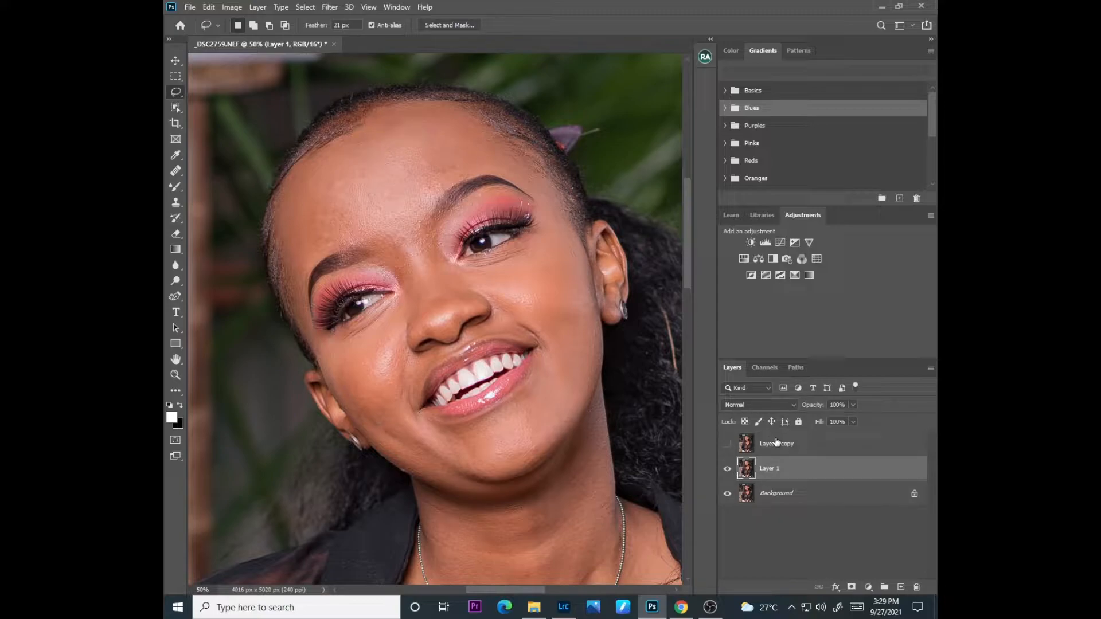
# Step: Apply Dust & Scratches to Layer 1 with a radius of 5 pixels and threshold 0, and show and select Layer 1 copy
pyautogui.click(330, 7)
pyautogui.moveTo(352, 179)
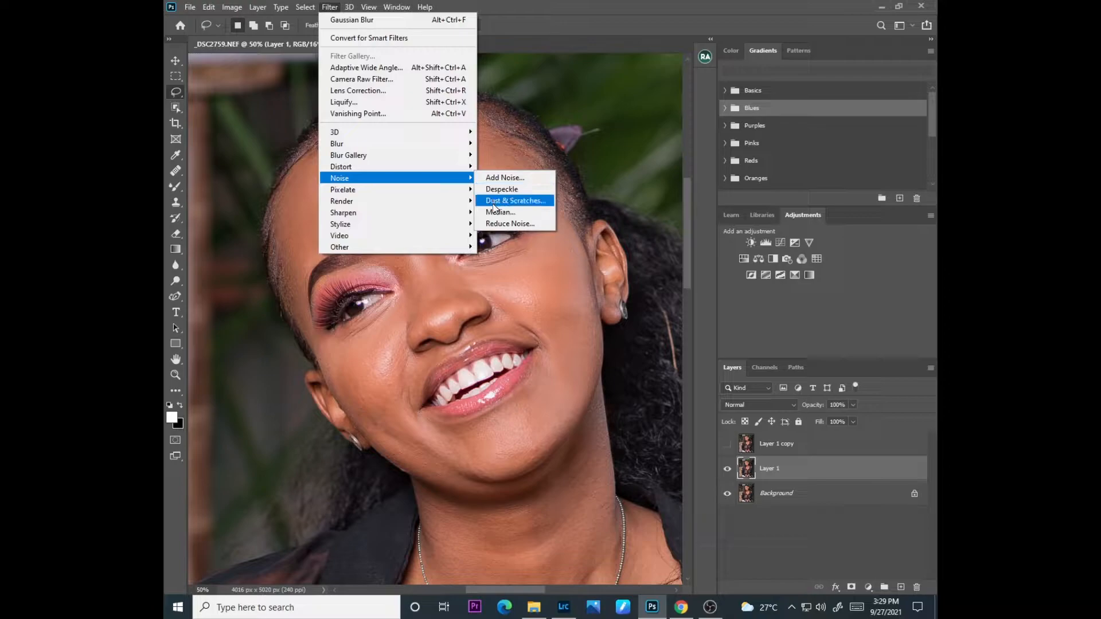
pyautogui.click(493, 201)
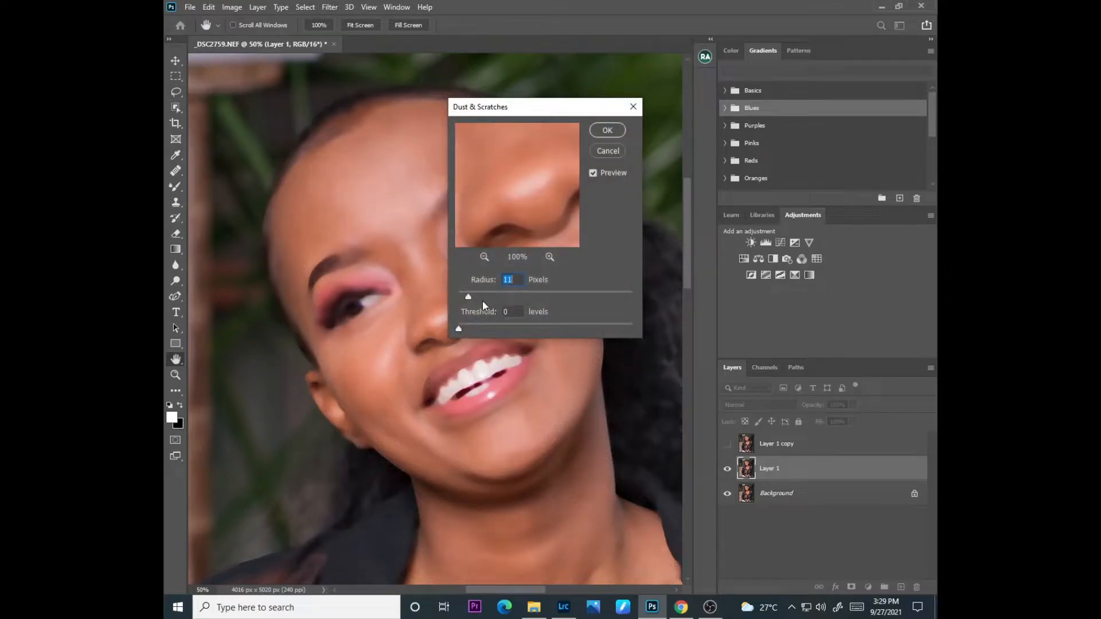
pyautogui.moveTo(473, 301); pyautogui.dragTo(464, 295)
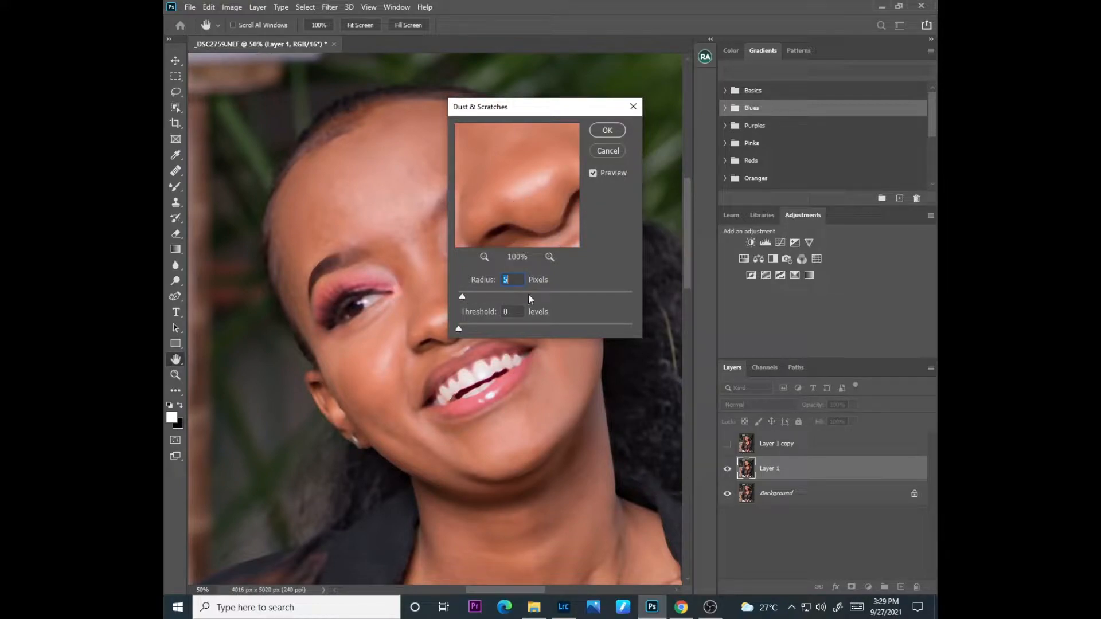
pyautogui.click(605, 130)
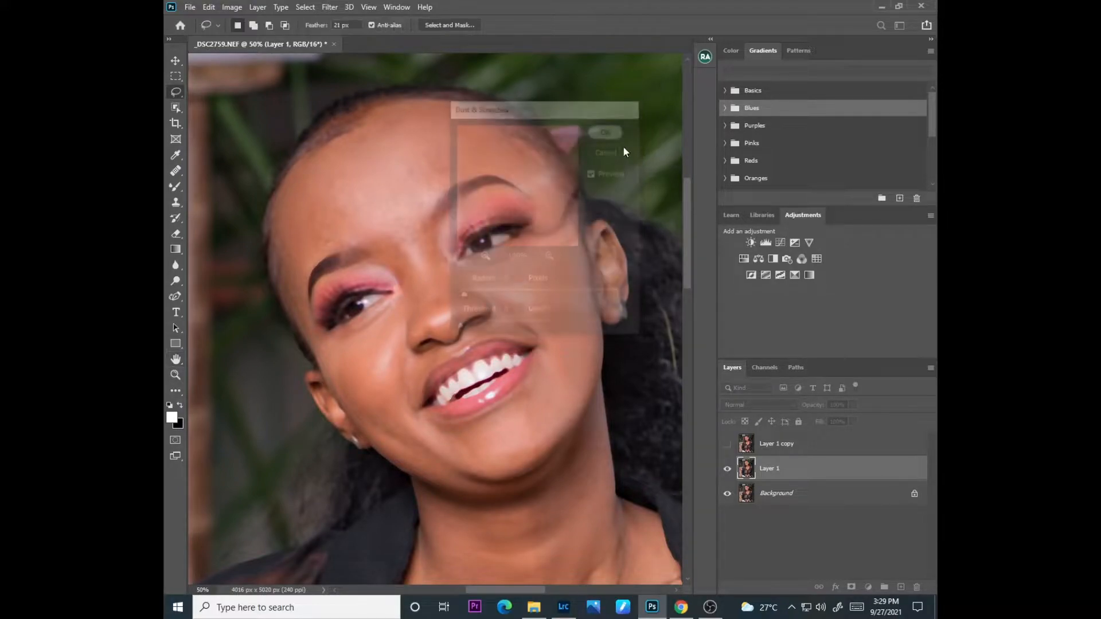
pyautogui.click(727, 444)
pyautogui.click(767, 443)
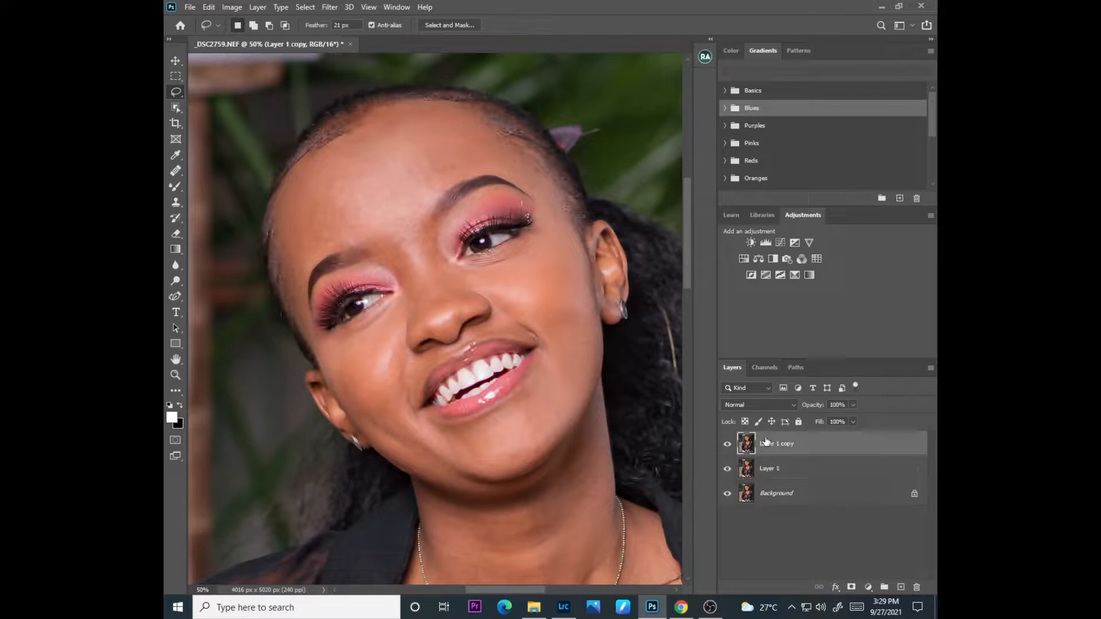
# Step: Try Apply Image on Layer 1 copy with Layer 1 as source layer, Subtract blending, scale 2 and offset 128
pyautogui.click(231, 7)
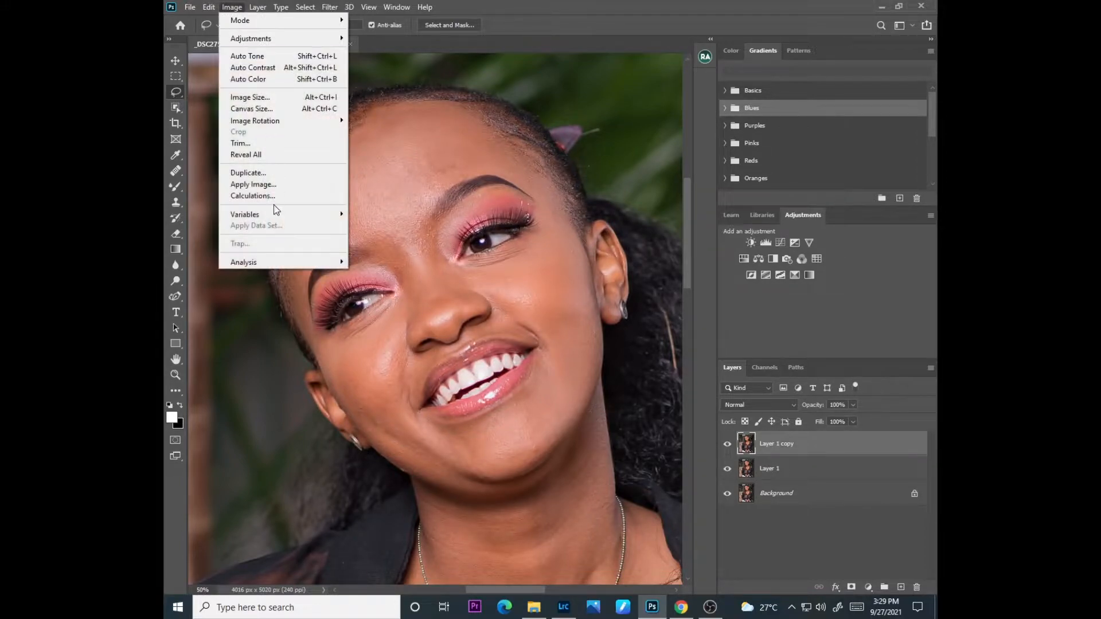
pyautogui.click(270, 182)
pyautogui.click(493, 170)
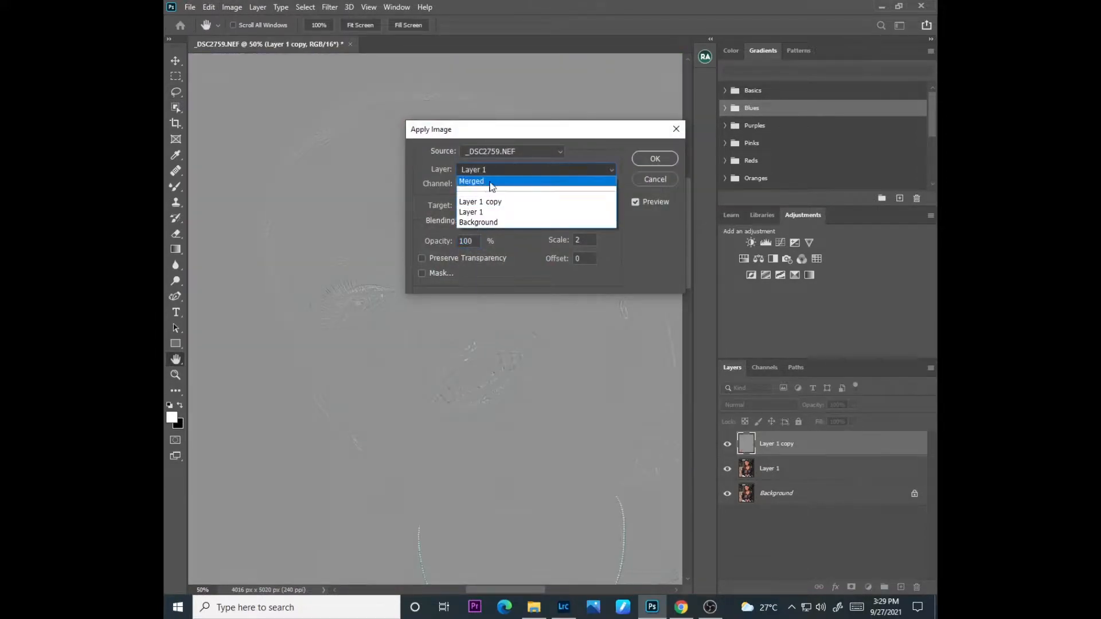
pyautogui.click(485, 216)
pyautogui.click(491, 225)
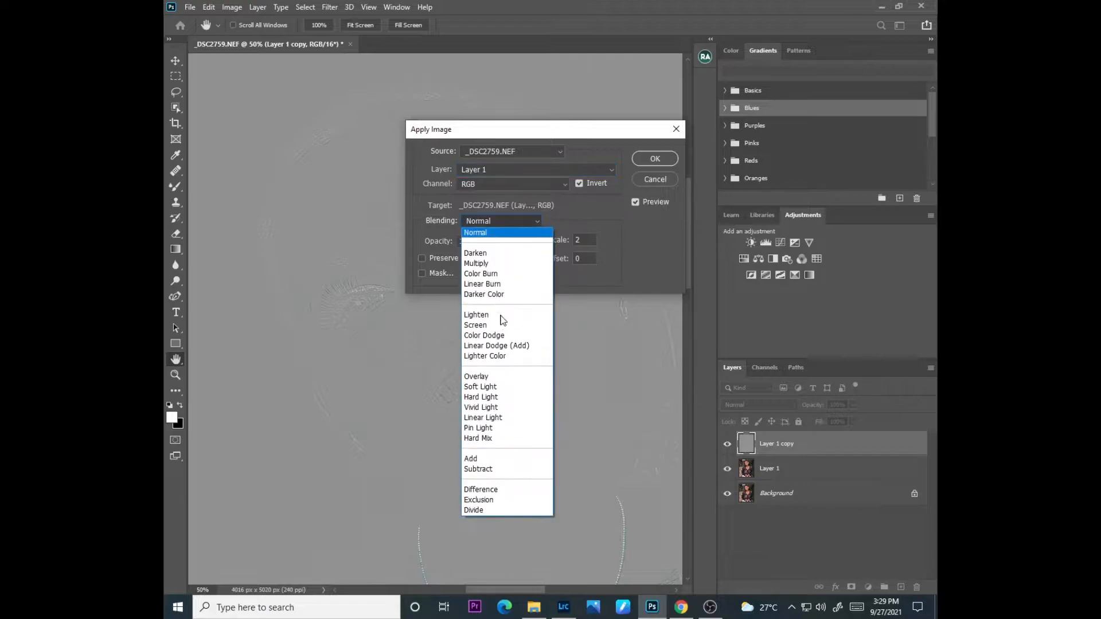
pyautogui.click(485, 471)
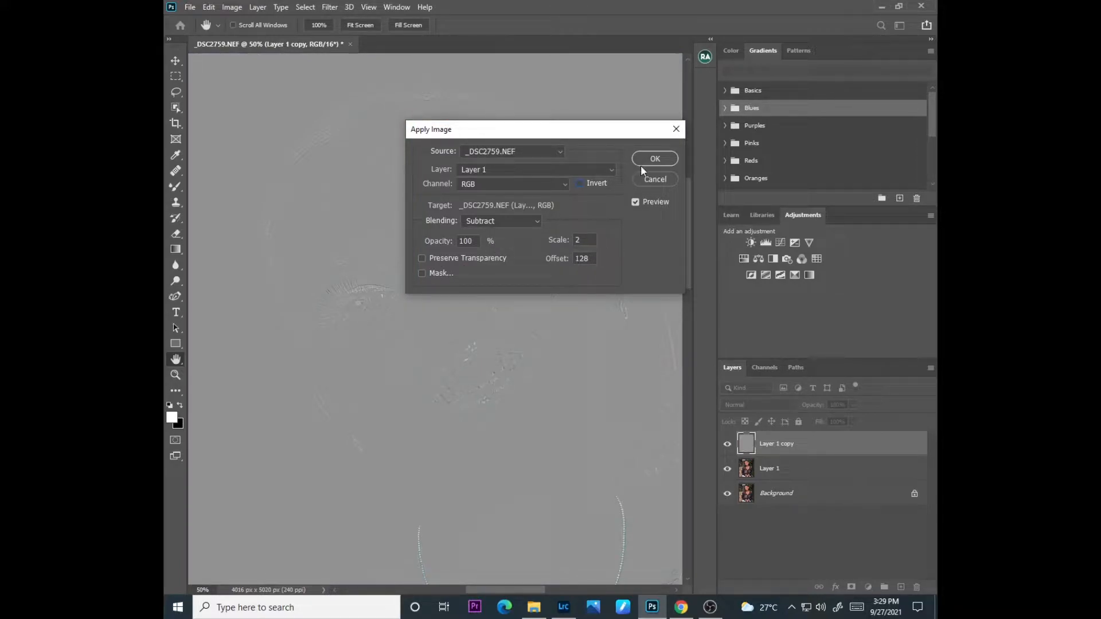
pyautogui.click(655, 160)
# Step: Try the Vivid Light blend mode on Layer 1 copy
pyautogui.press('l')
pyautogui.click(752, 406)
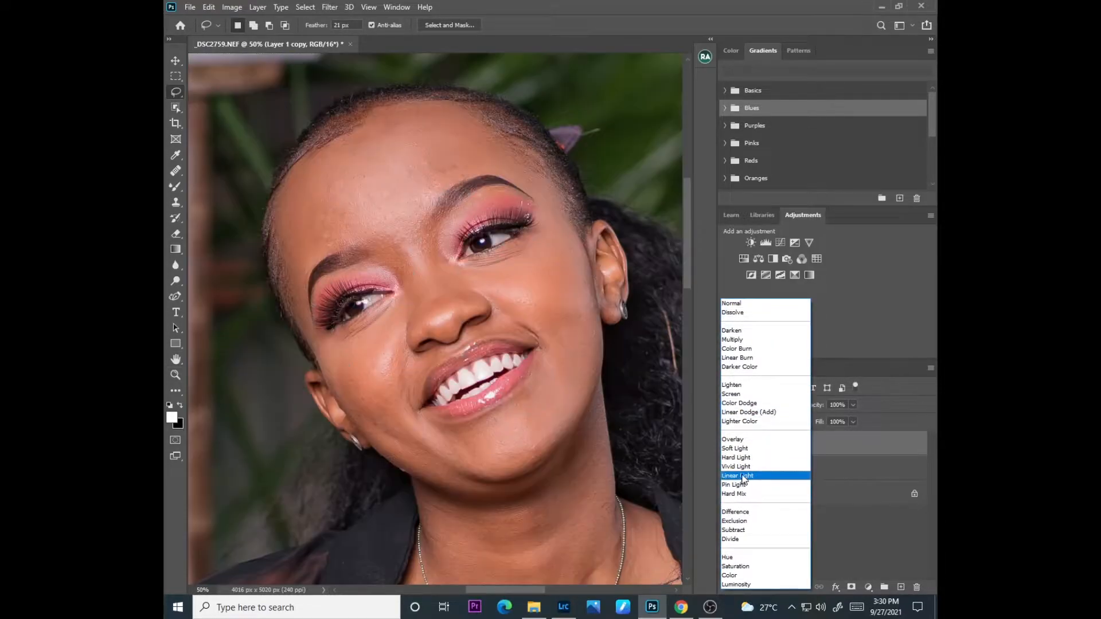
pyautogui.click(803, 467)
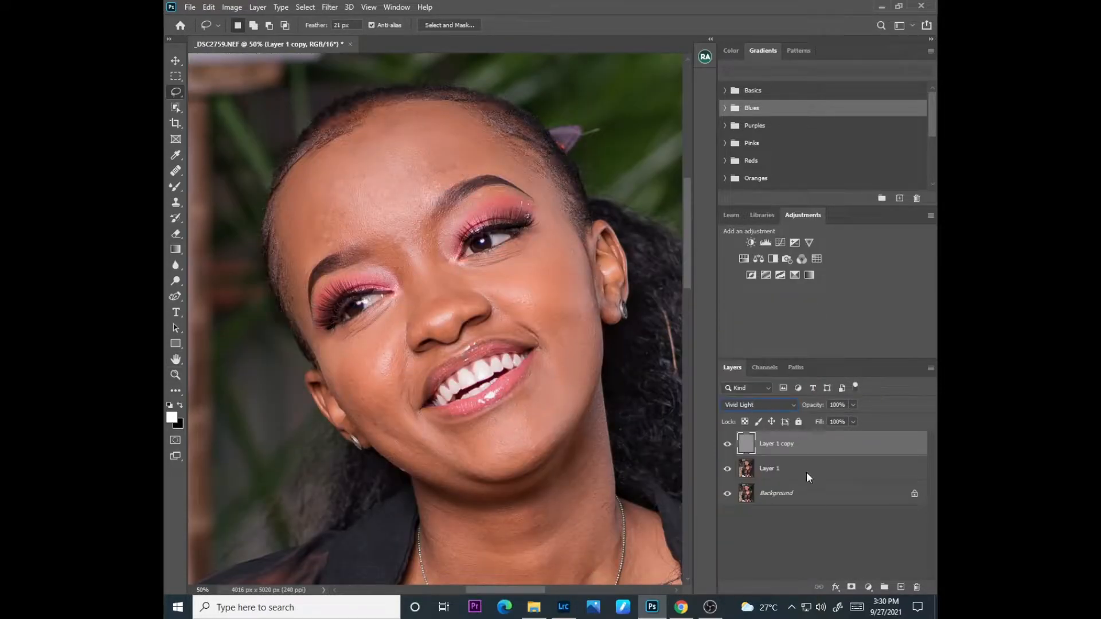
# Step: Try a Black & White adjustment layer with Reds lowered to about -54 and compare the image with and without it
pyautogui.click(868, 588)
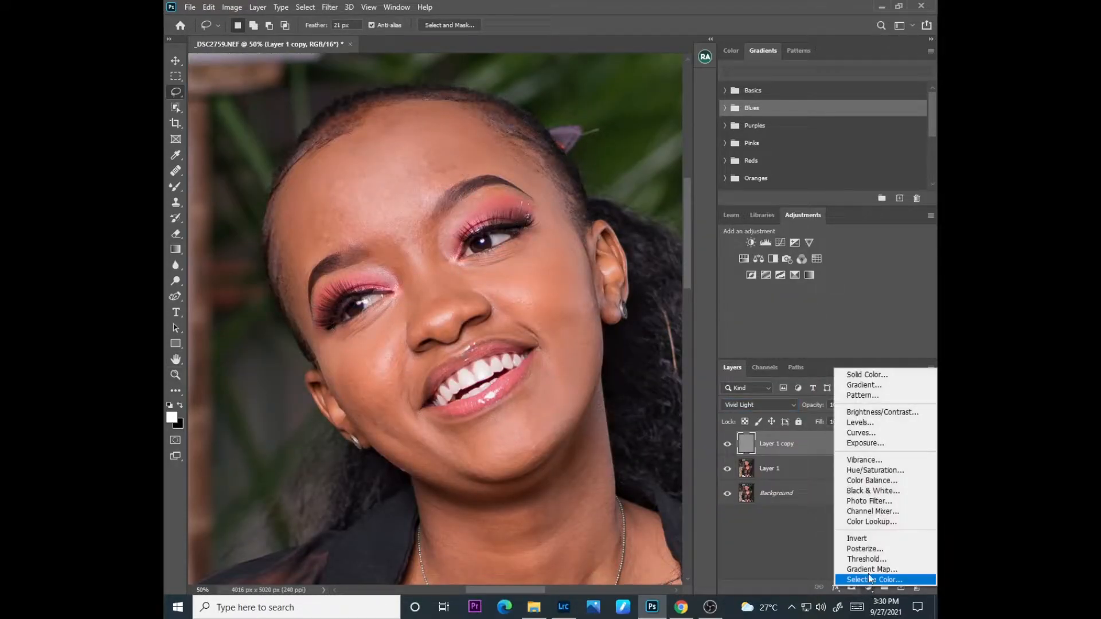
pyautogui.click(866, 493)
pyautogui.moveTo(614, 413); pyautogui.dragTo(599, 414)
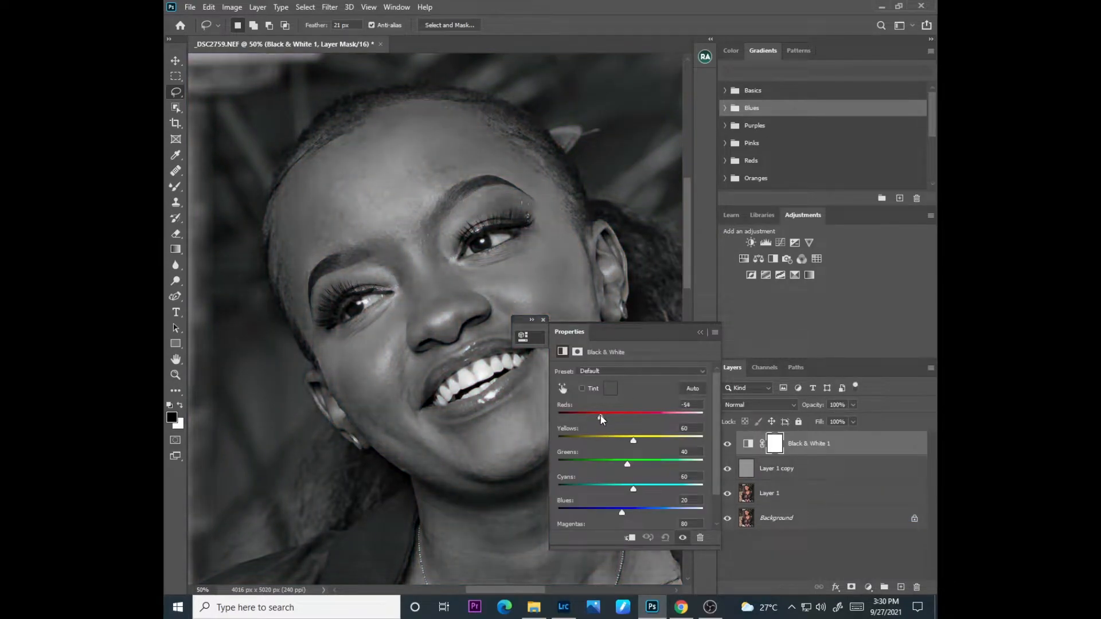
pyautogui.click(700, 333)
pyautogui.click(727, 443)
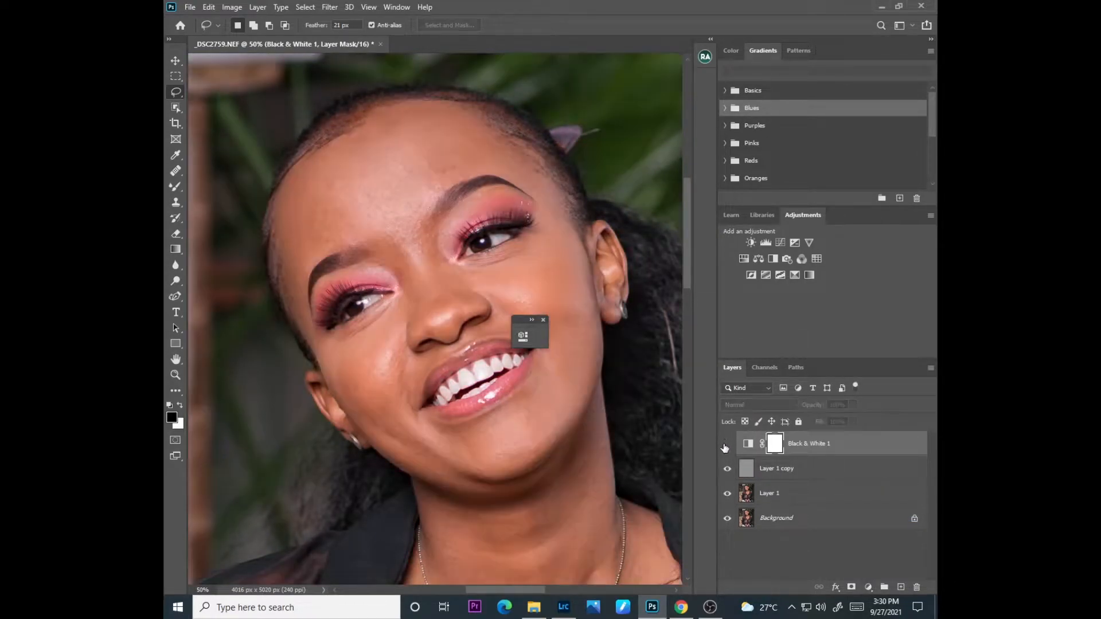
pyautogui.click(726, 444)
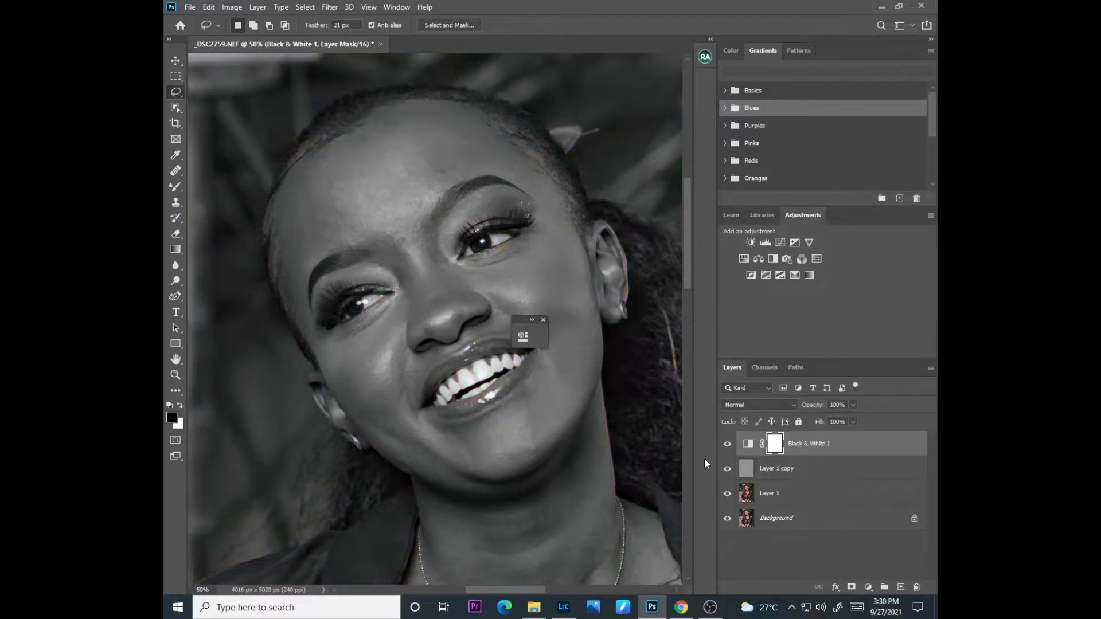
# Step: Undo the Black & White adjustment, the Vivid Light blend mode and the Apply Image result on Layer 1 copy
pyautogui.hotkey('ctrl', 'z')
pyautogui.hotkey('ctrl', 'z')
pyautogui.hotkey('ctrl', 'z')
pyautogui.hotkey('ctrl', 'z')
pyautogui.hotkey('ctrl', 'z')
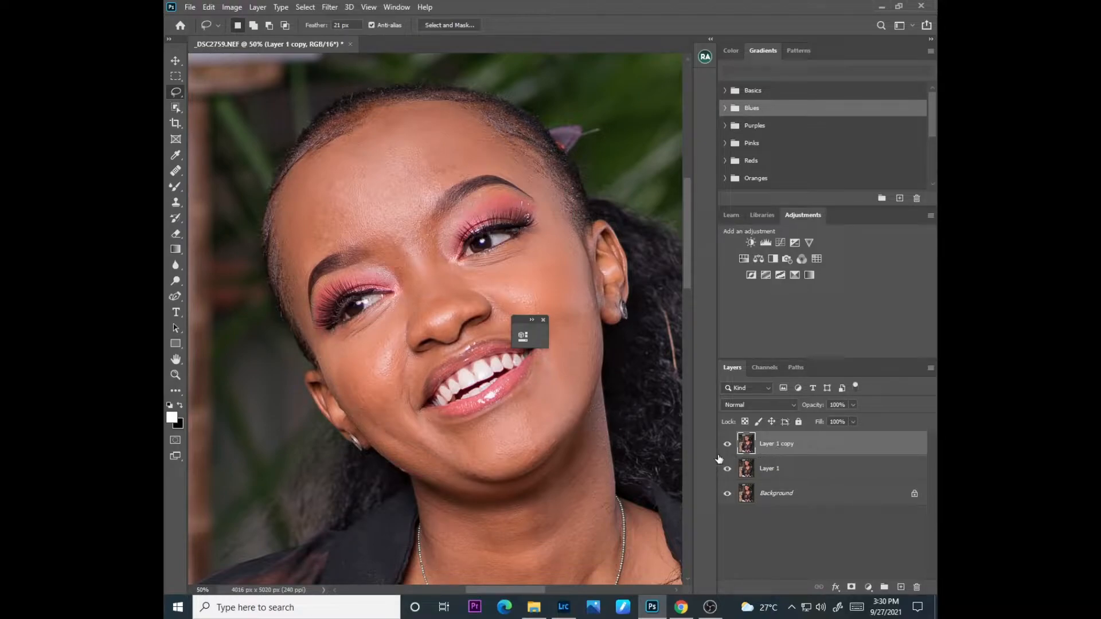
# Step: Subtract Layer 1 from Layer 1 copy using Apply Image at scale 2 and offset 128, and set the copy's blend mode to Linear Light
pyautogui.click(232, 7)
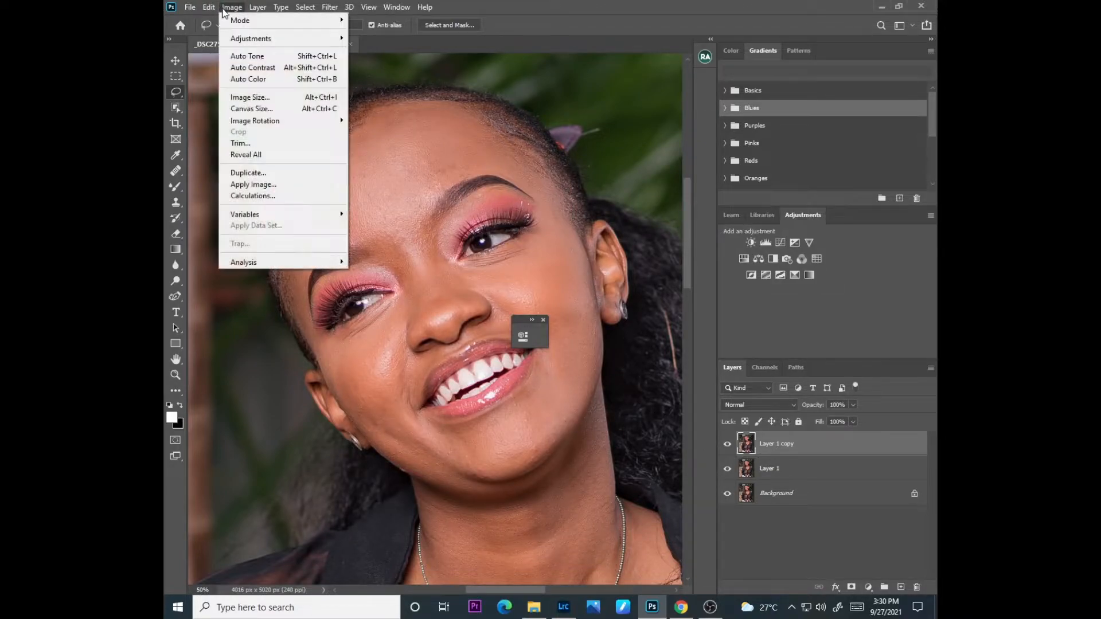
pyautogui.click(251, 184)
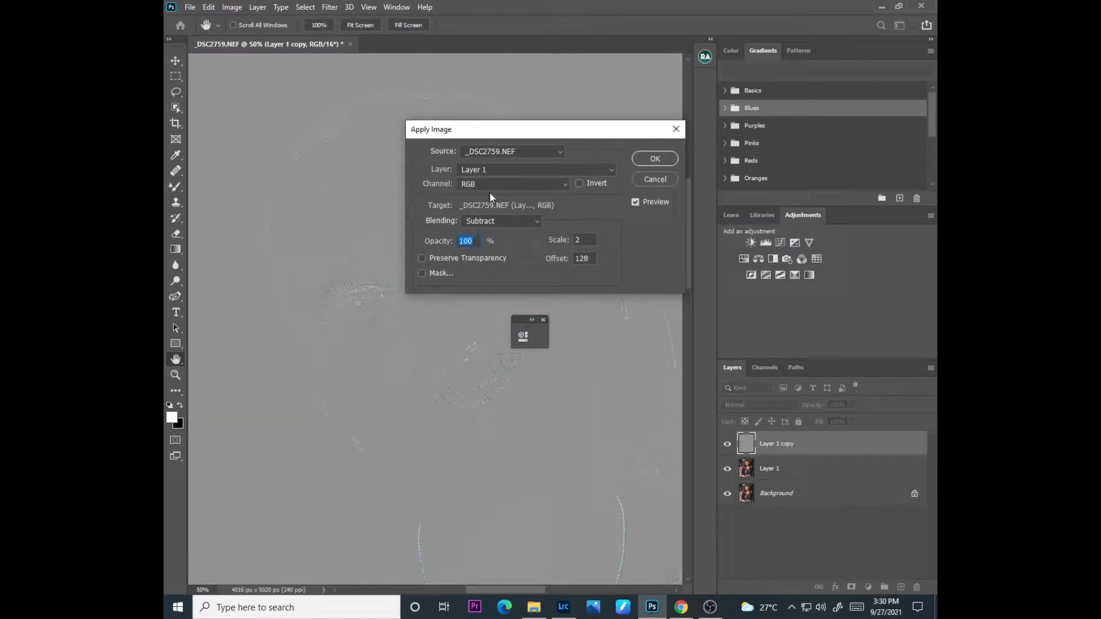
pyautogui.click(653, 159)
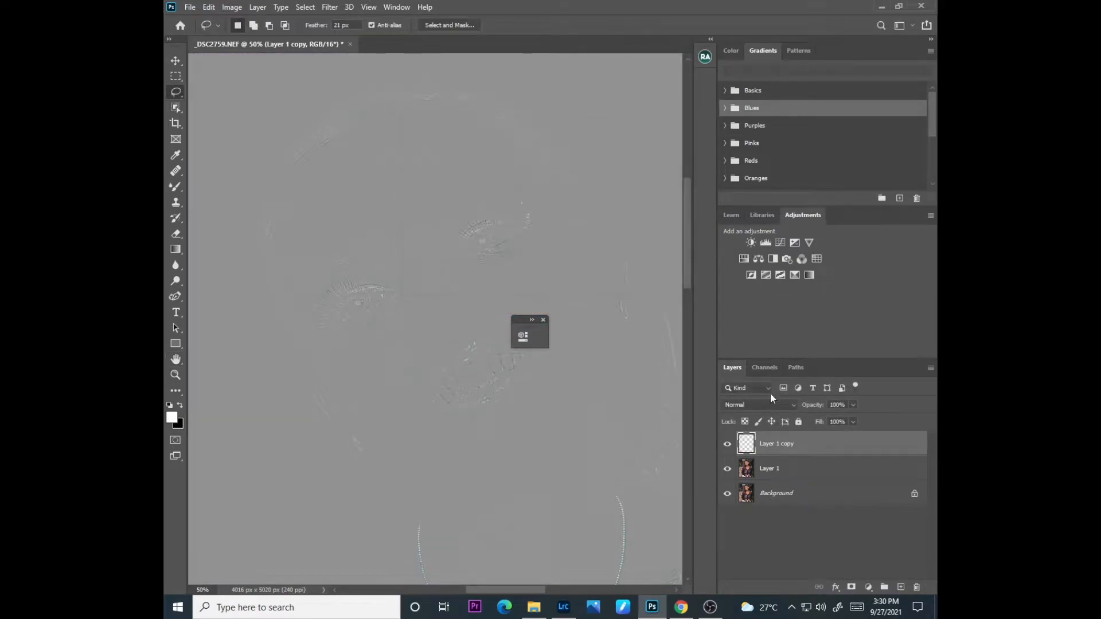
pyautogui.click(752, 403)
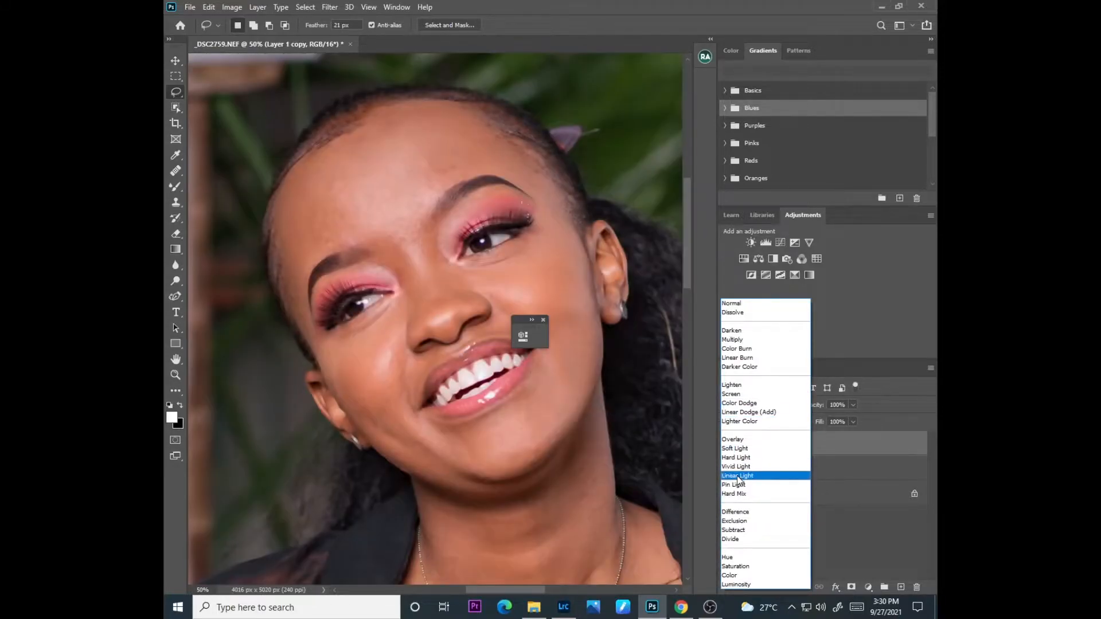
pyautogui.click(738, 475)
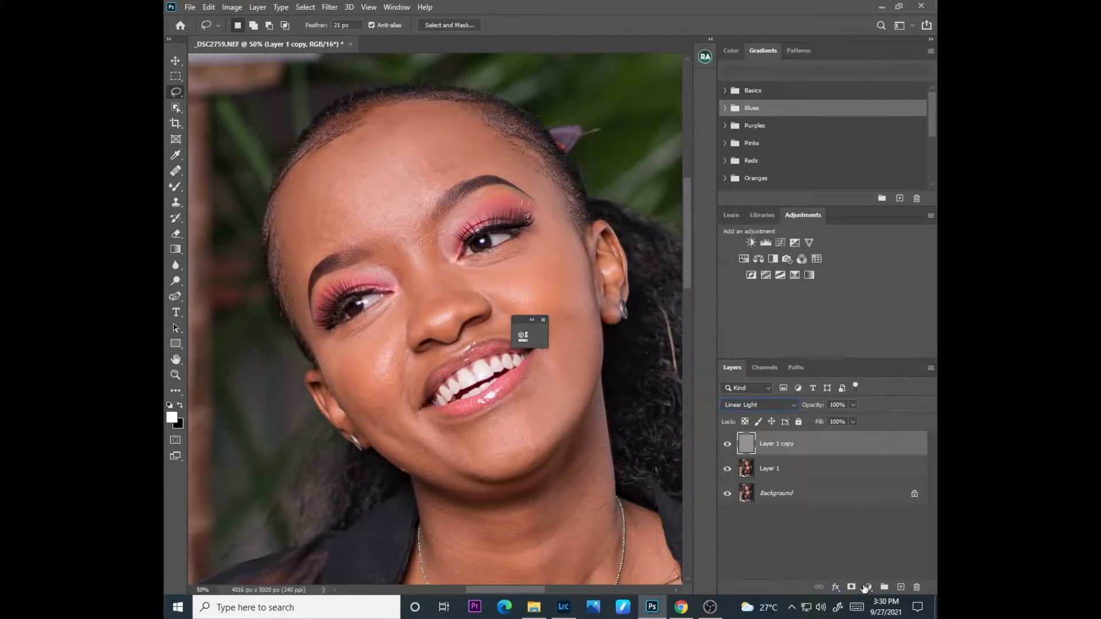
# Step: Add a Black & White adjustment layer above Layer 1 copy with Reds set to -58
pyautogui.click(868, 587)
pyautogui.click(861, 491)
pyautogui.moveTo(627, 416); pyautogui.dragTo(600, 417)
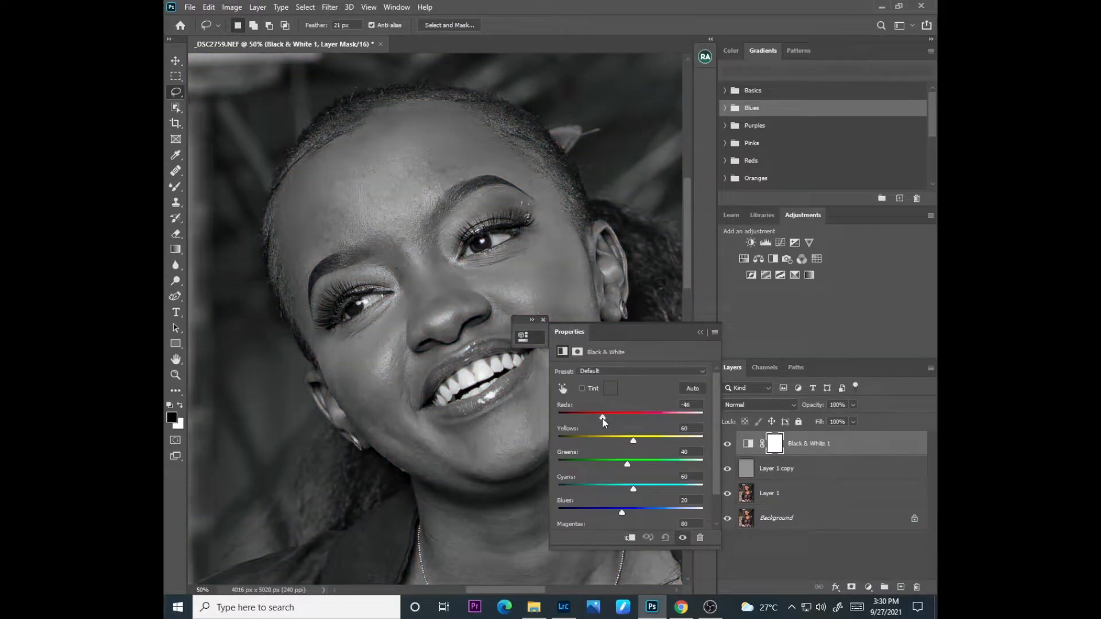
pyautogui.click(700, 332)
# Step: Group the Black & White adjustment, Layer 1 copy and Layer 1, and close the floating Properties panel
pyautogui.keyDown('ctrl'); pyautogui.click(781, 476); pyautogui.keyUp('ctrl')
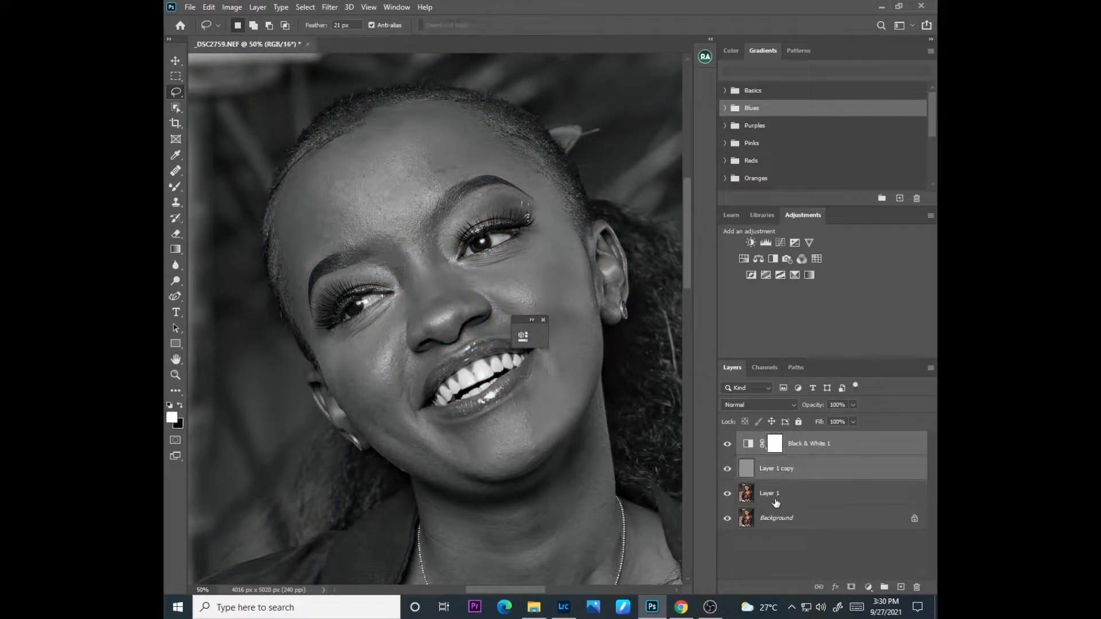
pyautogui.keyDown('ctrl'); pyautogui.click(776, 501); pyautogui.keyUp('ctrl')
pyautogui.hotkey('ctrl', 'g')
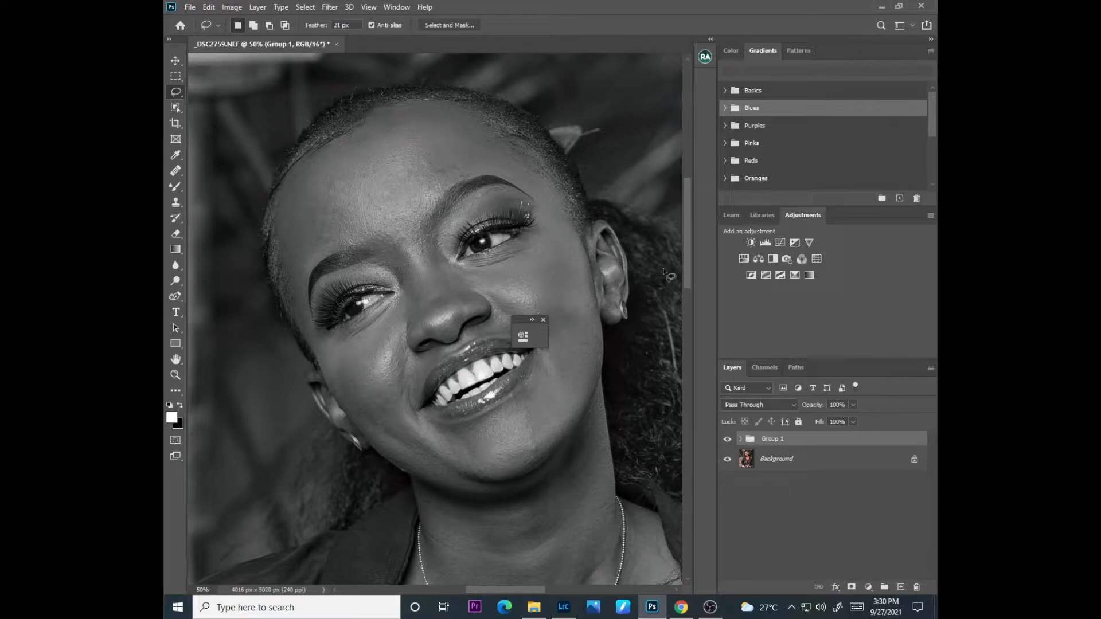
pyautogui.click(543, 319)
# Step: Smooth the forehead on Layer 1 inside Group 1 with the Mixer Brush at size 125, and compare the result in colour
pyautogui.click(178, 184)
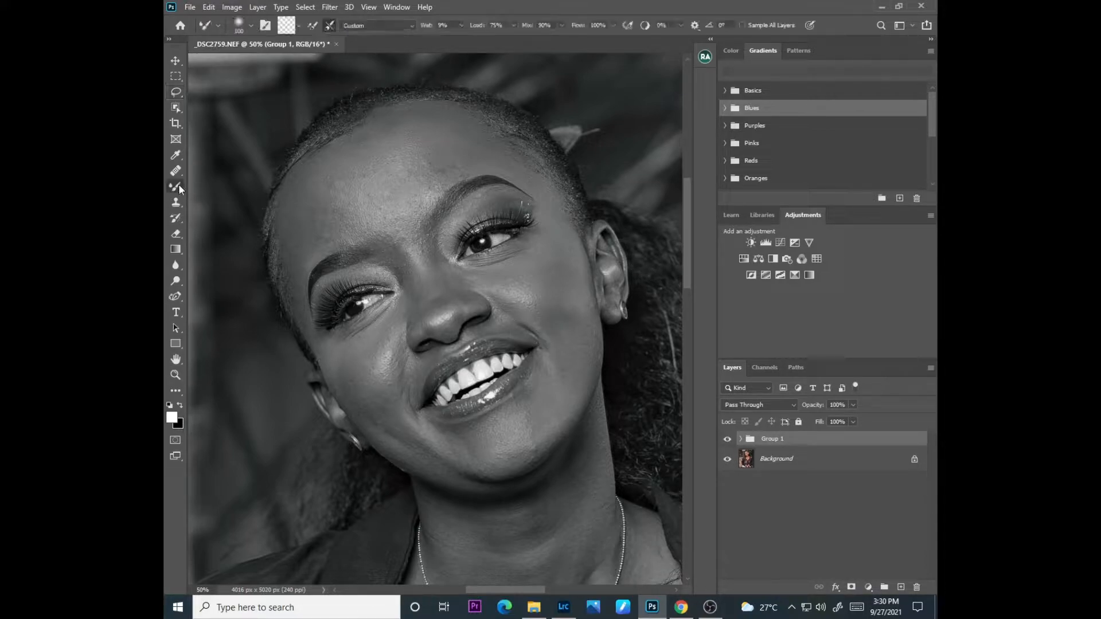
pyautogui.click(222, 219)
pyautogui.click(740, 438)
pyautogui.click(764, 505)
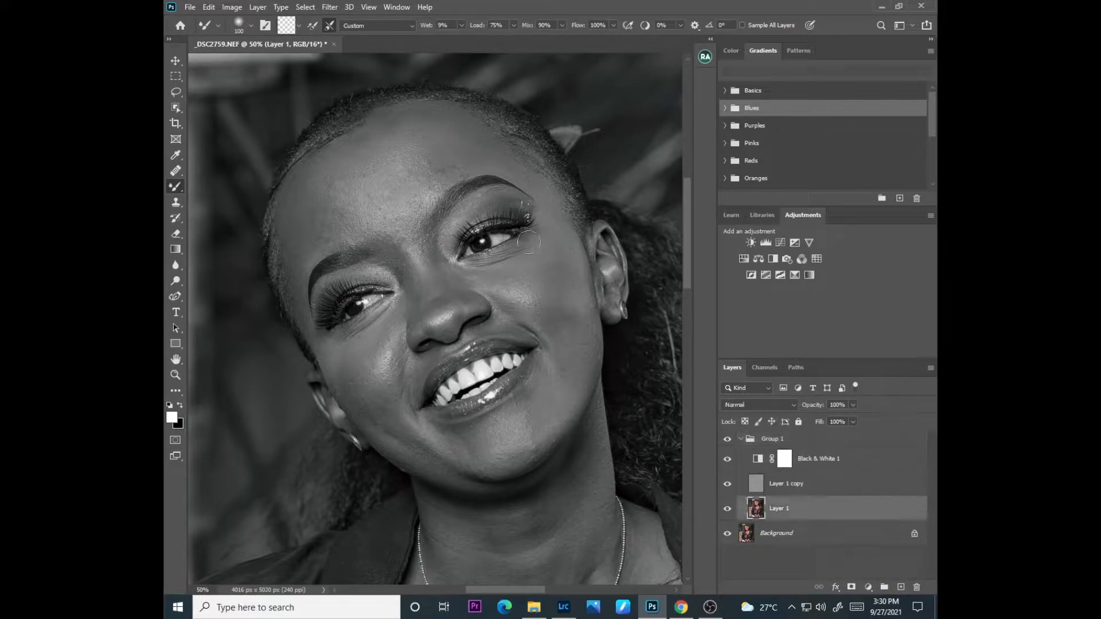
pyautogui.press(']')
pyautogui.hotkey('ctrl', '-')
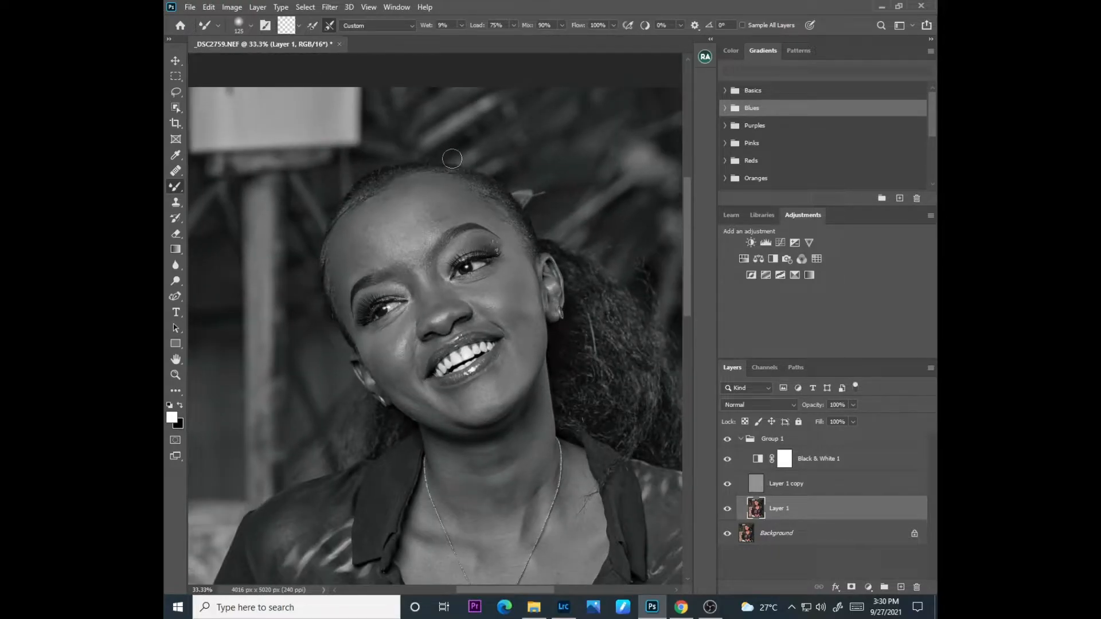
pyautogui.moveTo(500, 590); pyautogui.dragTo(517, 590)
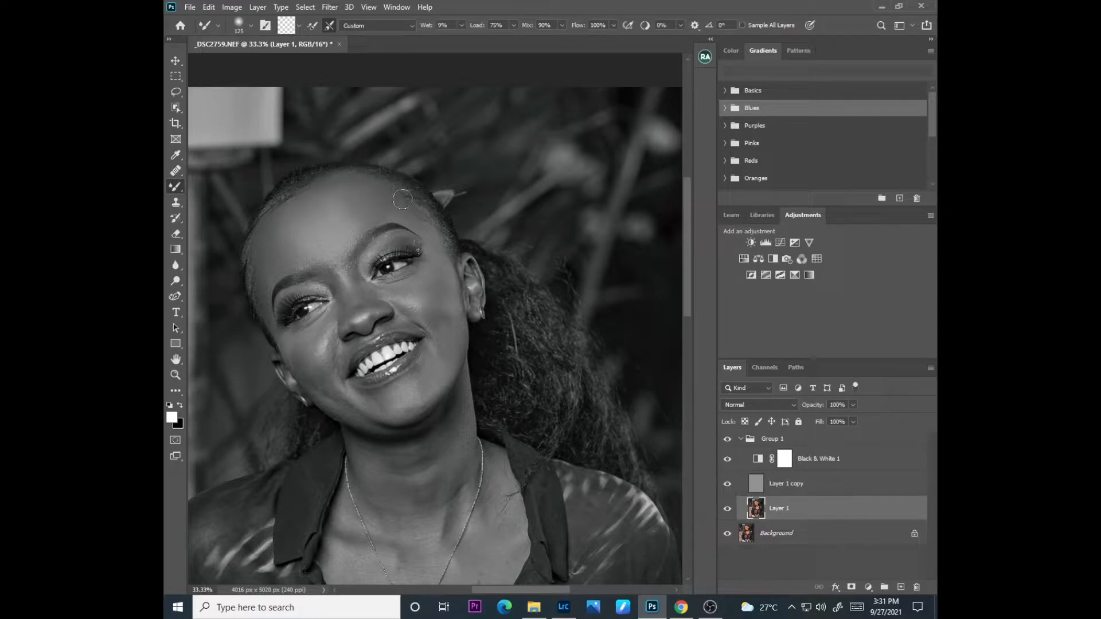
pyautogui.click(727, 459)
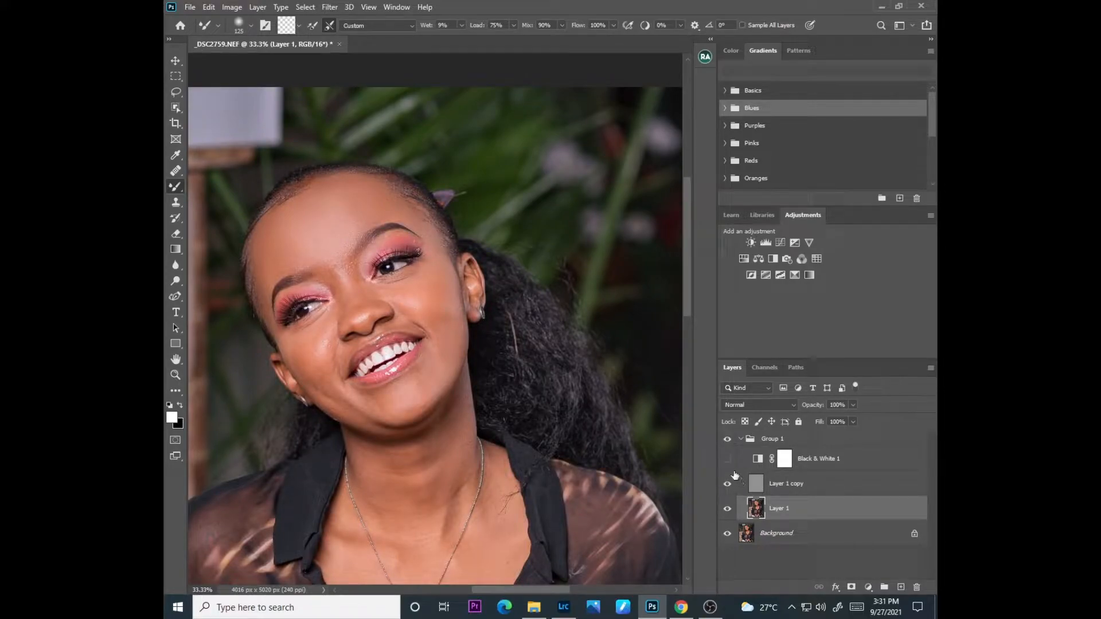
pyautogui.click(727, 459)
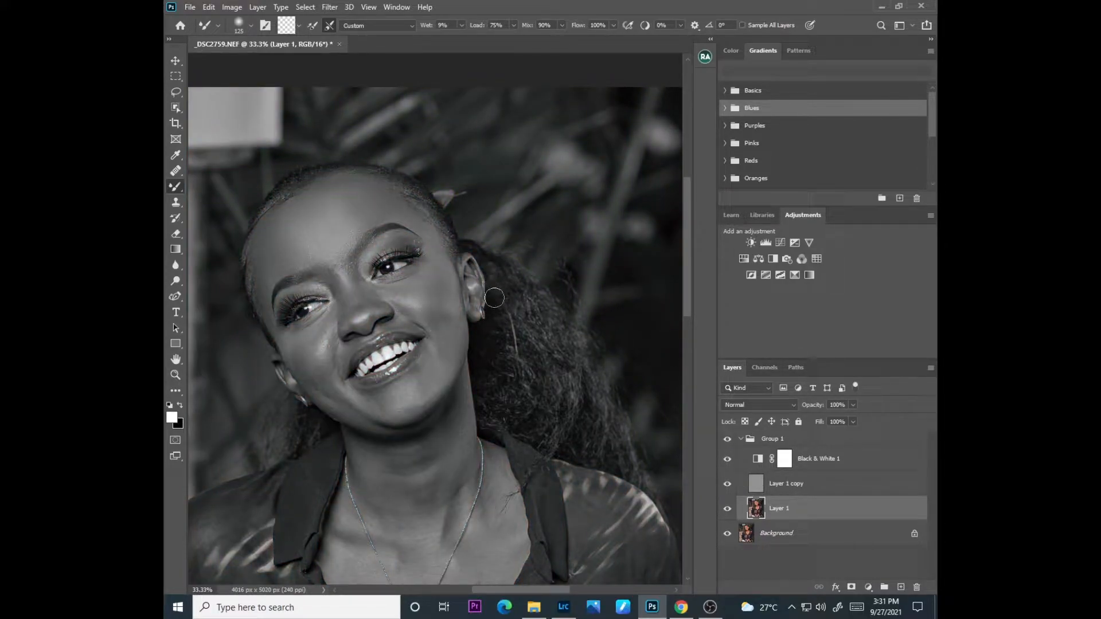
# Step: Smooth the cheeks and remaining facial skin on Layer 1 with the Mixer Brush, adapting the brush size to the area
pyautogui.press('[')
pyautogui.press('[')
pyautogui.press('[')
pyautogui.moveTo(292, 347); pyautogui.dragTo(313, 353)
pyautogui.press(']')
pyautogui.press(']')
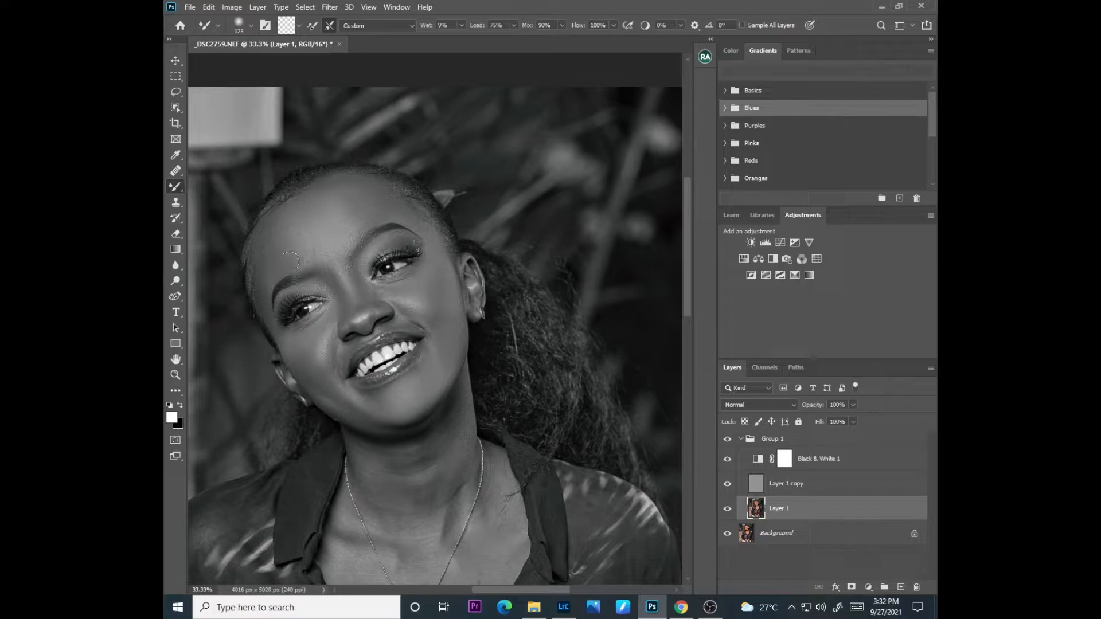
# Step: Smooth the skin of the neck and chest on Layer 1 with the Mixer Brush
pyautogui.press(']')
pyautogui.press(']')
pyautogui.scroll(-2, 694, 335)
pyautogui.scroll(-1, 694, 337)
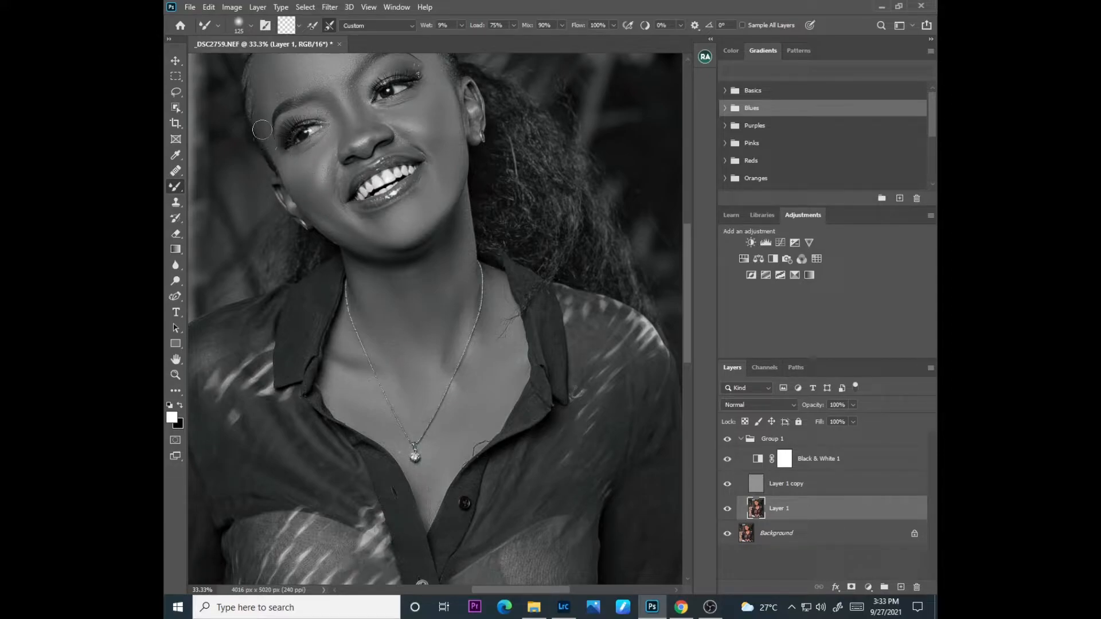
pyautogui.scroll(3, 686, 248)
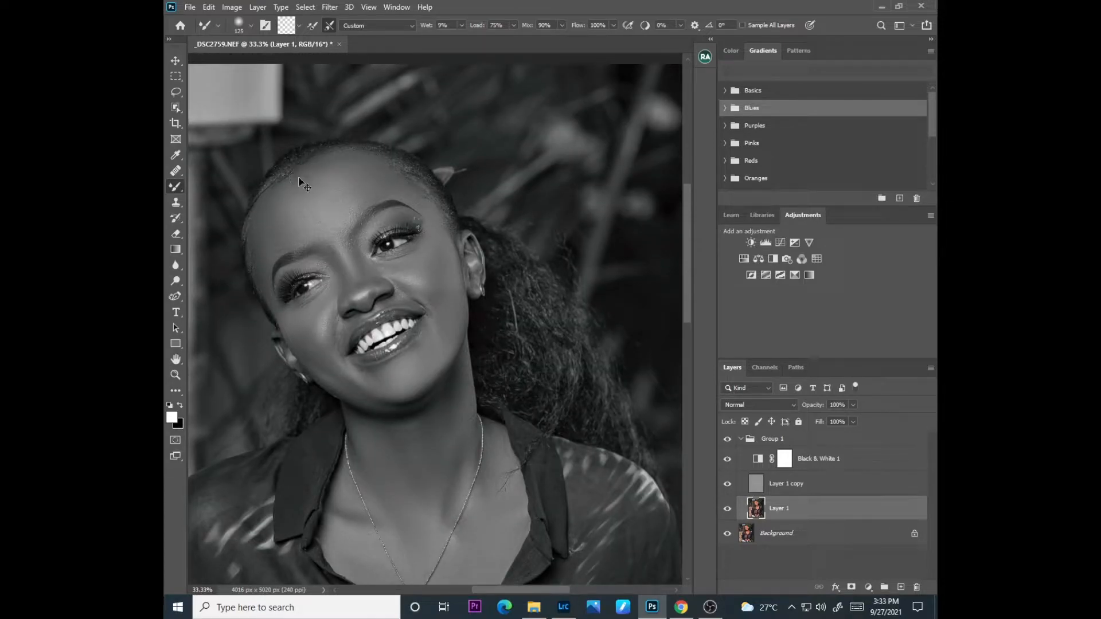
# Step: Compare the skin retouch in colour on the whole portrait by toggling the Black & White 1 adjustment off and on
pyautogui.hotkey('ctrl', '-')
pyautogui.hotkey('ctrl', '-')
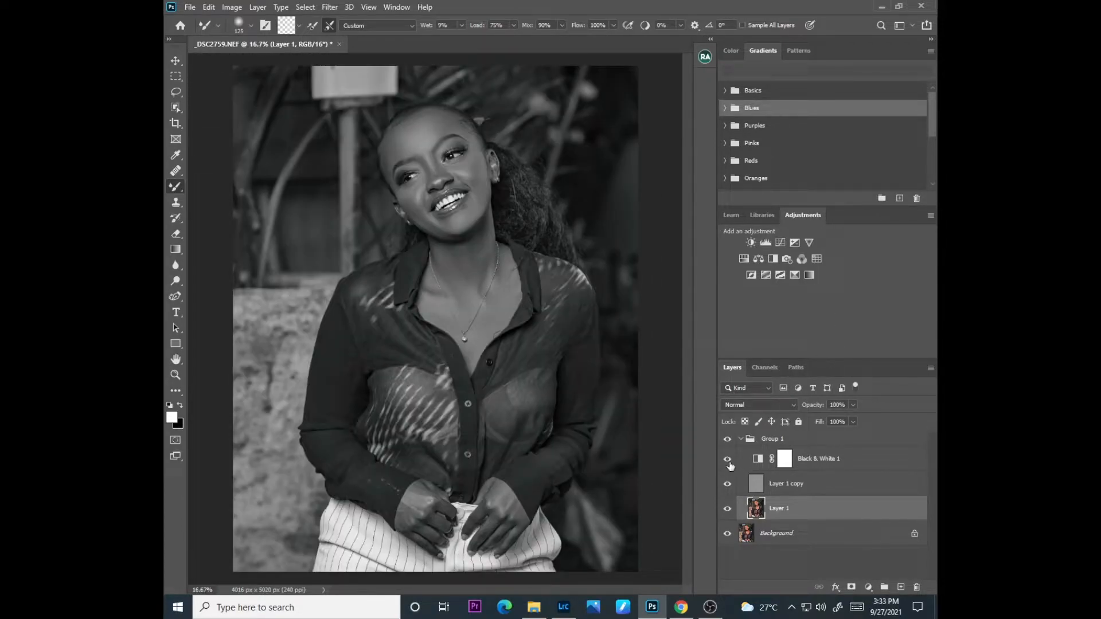
pyautogui.click(727, 459)
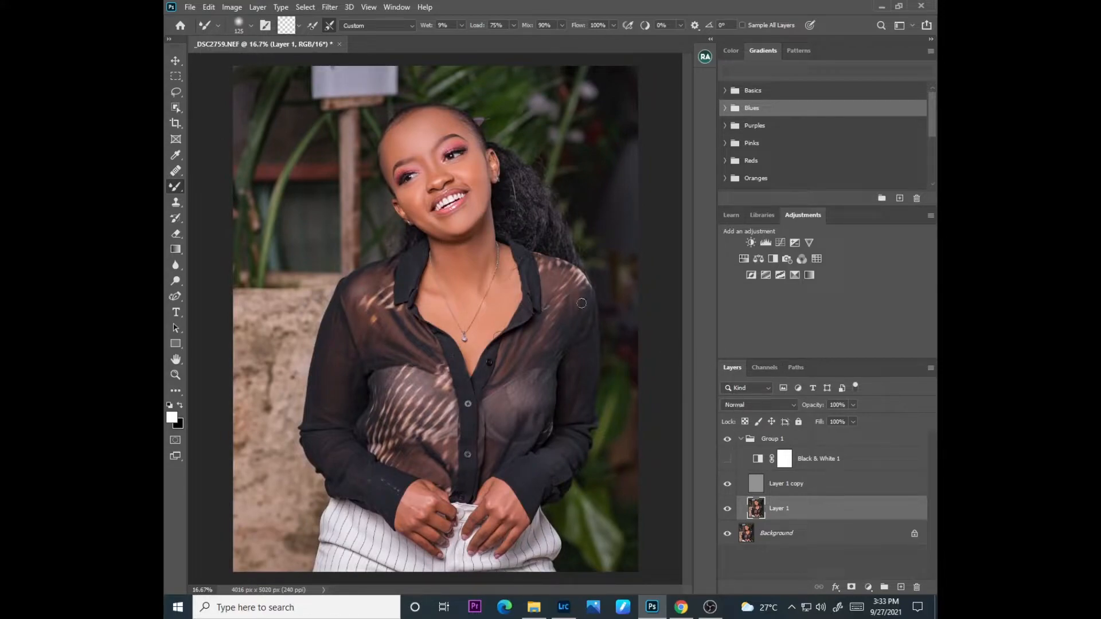
pyautogui.click(727, 458)
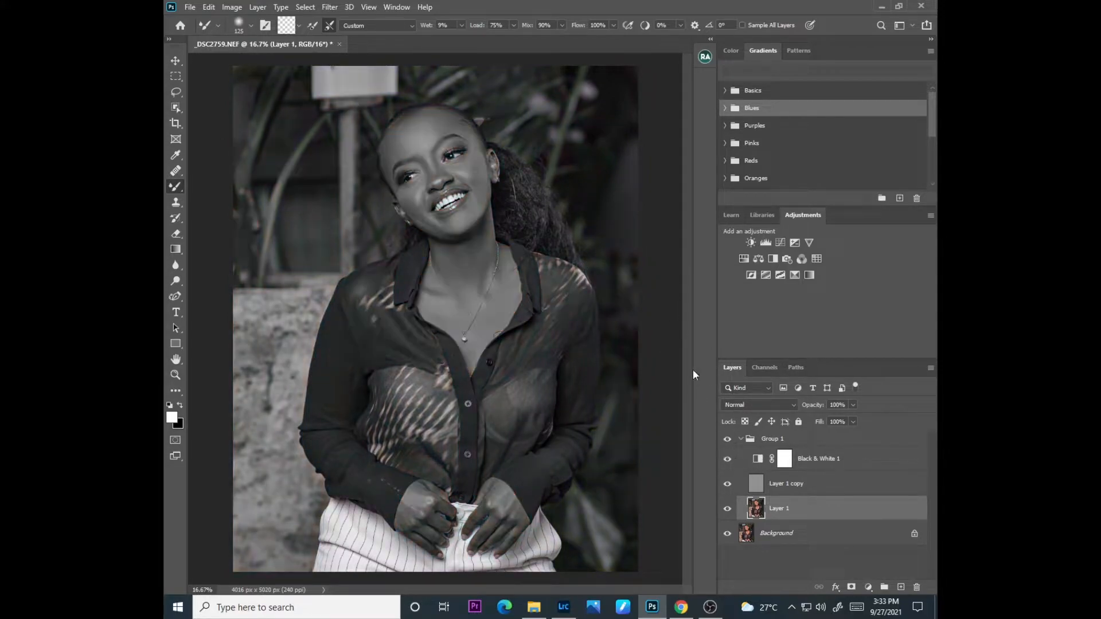
# Step: Smooth the skin of both hands on Layer 1 with the Mixer Brush and hide the Black & White 1 adjustment
pyautogui.hotkey('ctrl', '+')
pyautogui.hotkey('ctrl', '+')
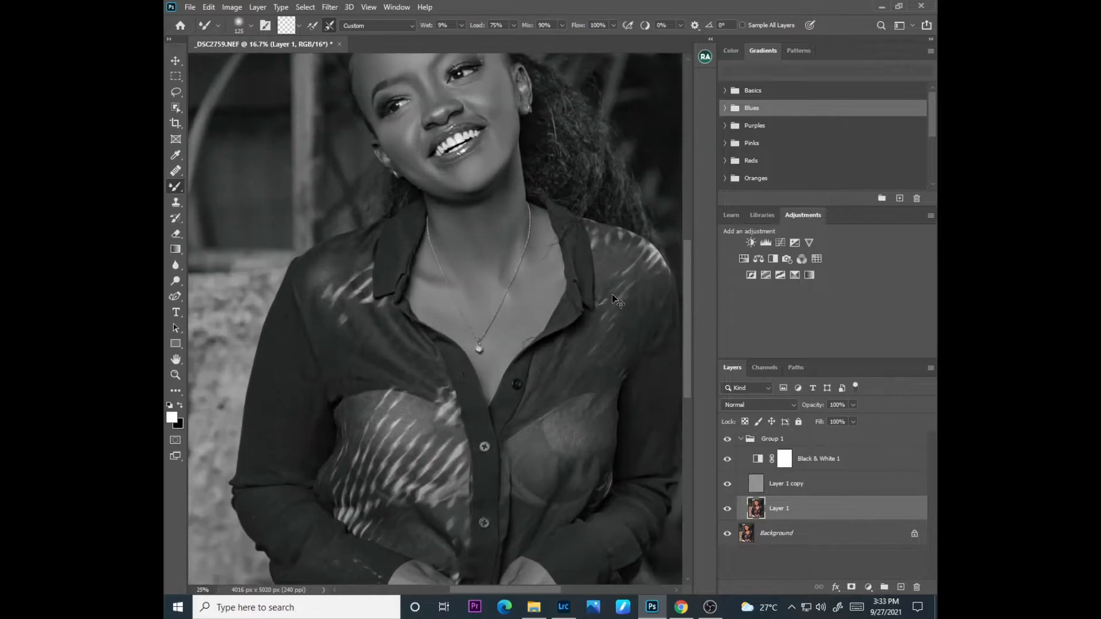
pyautogui.moveTo(689, 376); pyautogui.dragTo(686, 478)
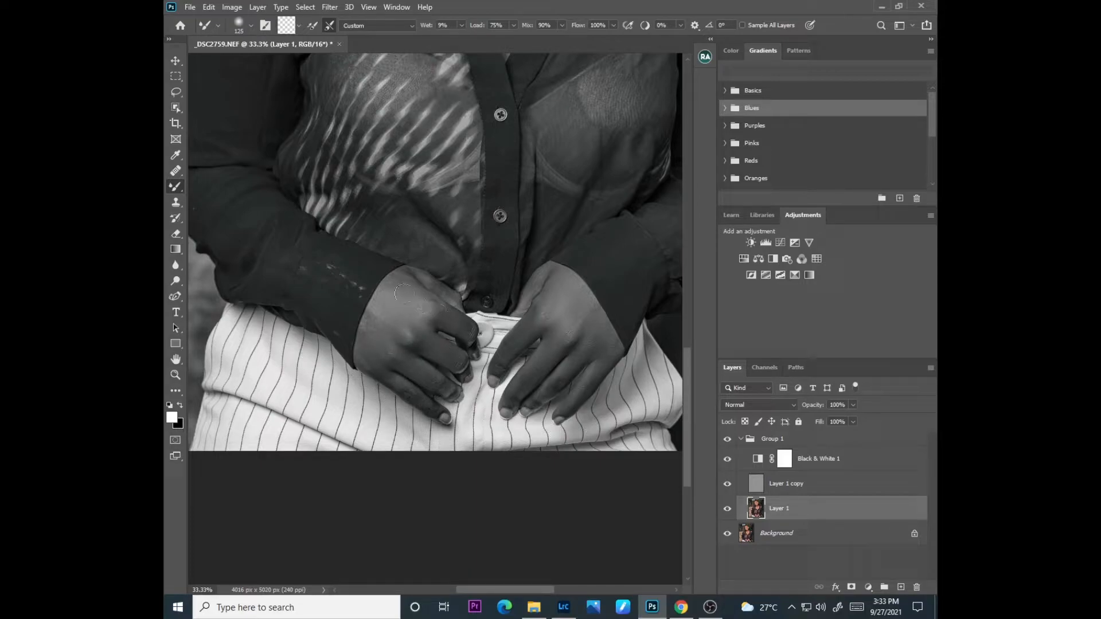
pyautogui.click(727, 459)
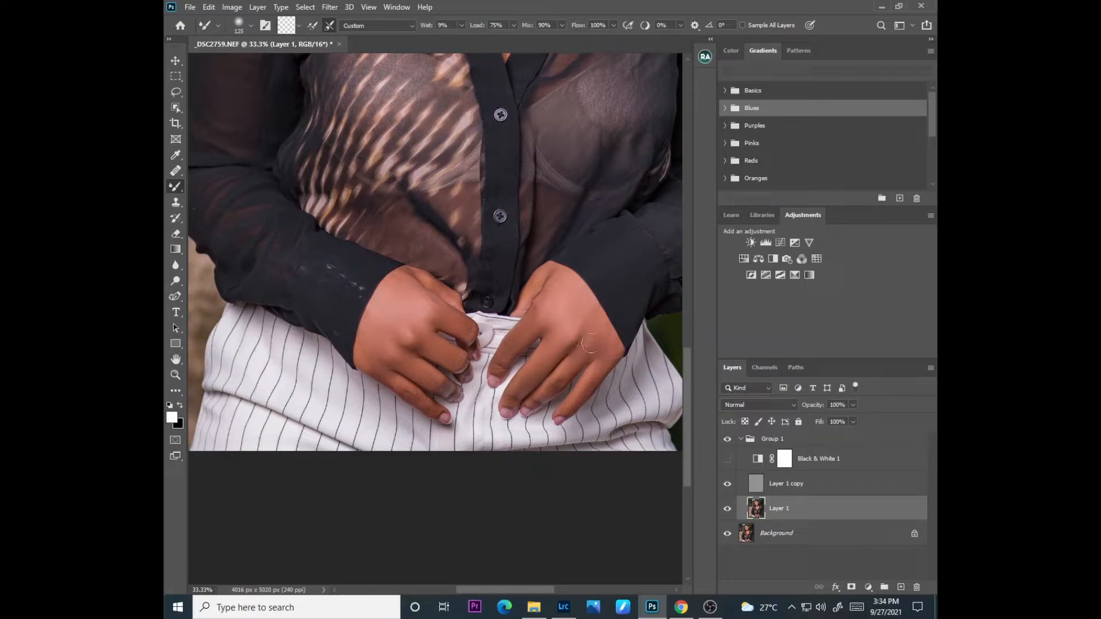
# Step: Remove small blemishes from the cheeks and chin on Layer 1 copy with the Spot Healing Brush
pyautogui.moveTo(687, 393); pyautogui.dragTo(687, 259)
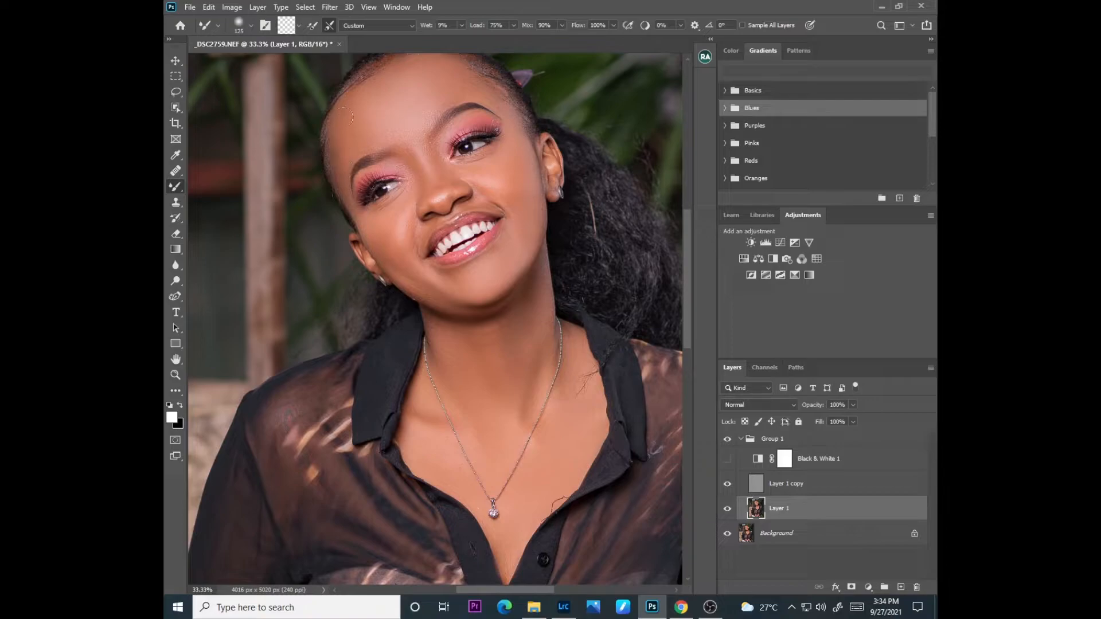
pyautogui.scroll(4, 680, 245)
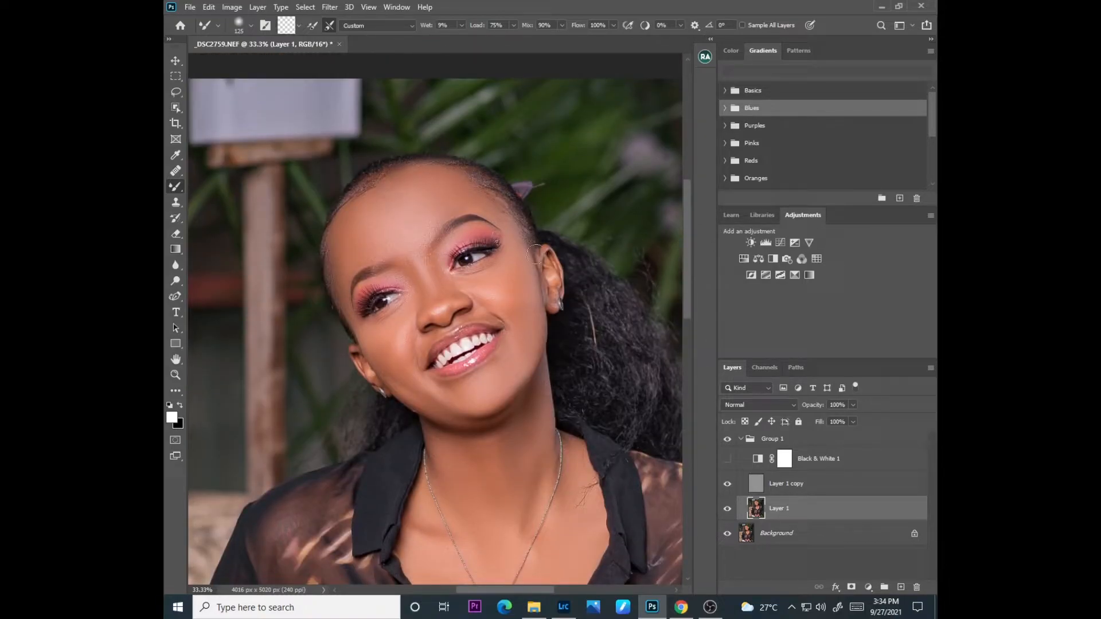
pyautogui.click(779, 486)
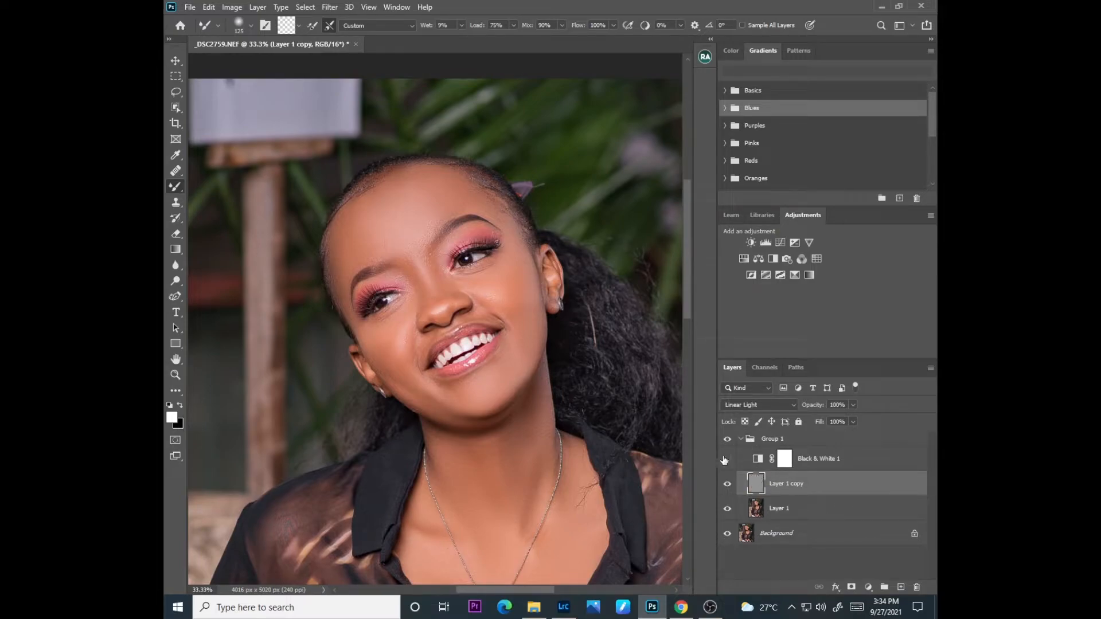
pyautogui.hotkey('ctrl', '+')
pyautogui.hotkey('ctrl', '+')
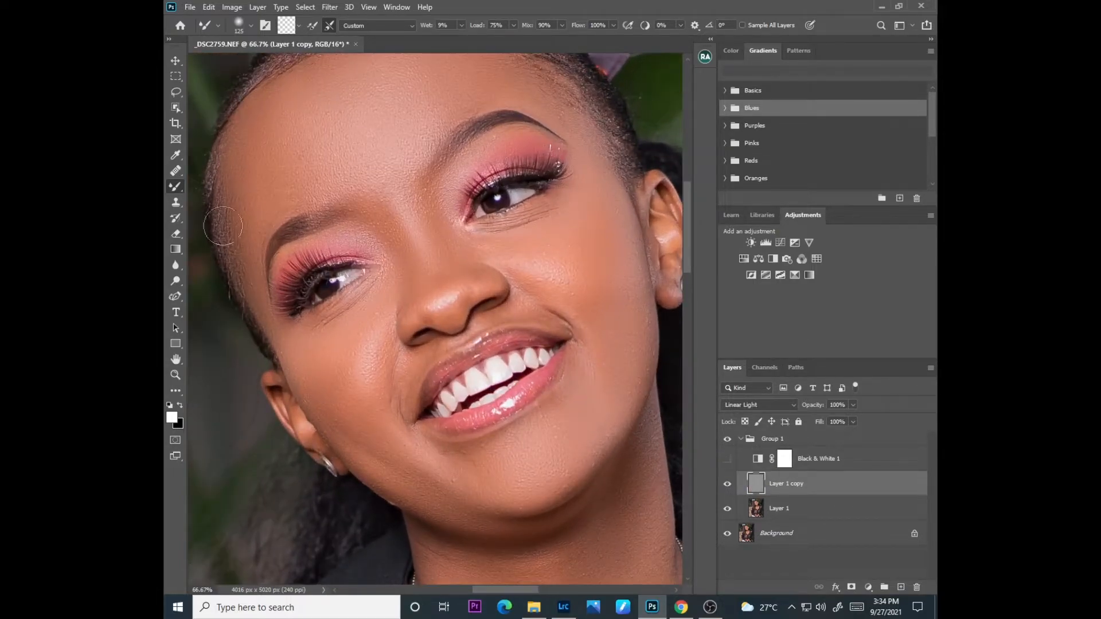
pyautogui.moveTo(176, 170); pyautogui.dragTo(218, 171)
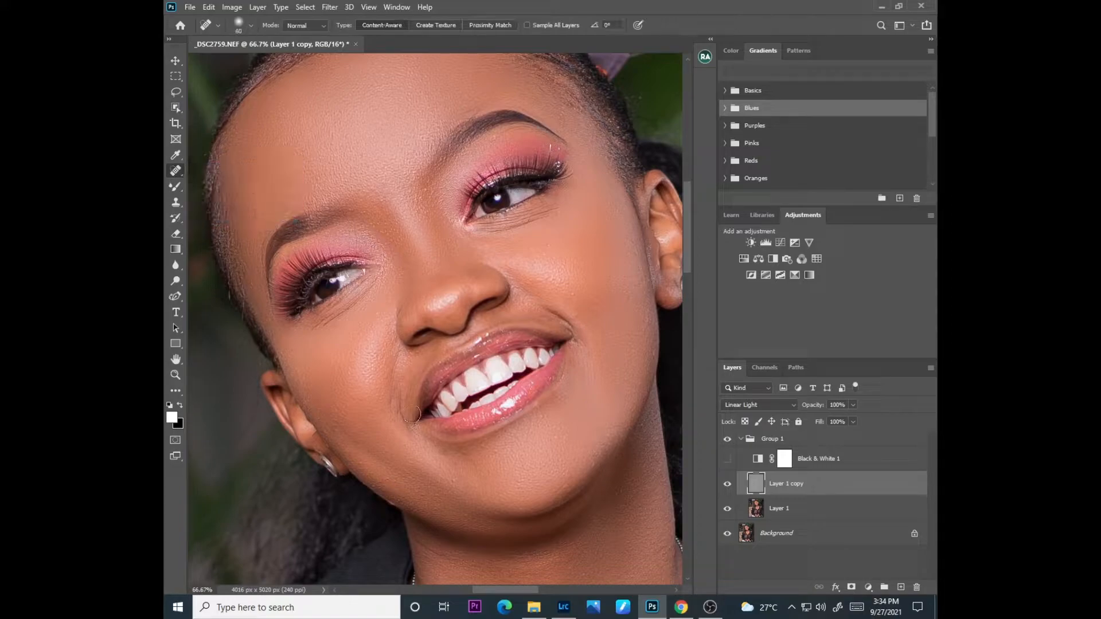
pyautogui.click(455, 467)
pyautogui.click(467, 452)
pyautogui.click(482, 446)
pyautogui.click(398, 509)
pyautogui.click(309, 404)
pyautogui.click(571, 295)
pyautogui.click(570, 250)
pyautogui.click(555, 439)
# Step: Heal the remaining spots along the jawline and on the neck on Layer 1 copy with the Spot Healing Brush
pyautogui.moveTo(687, 269); pyautogui.dragTo(691, 310)
pyautogui.click(563, 297)
pyautogui.click(462, 332)
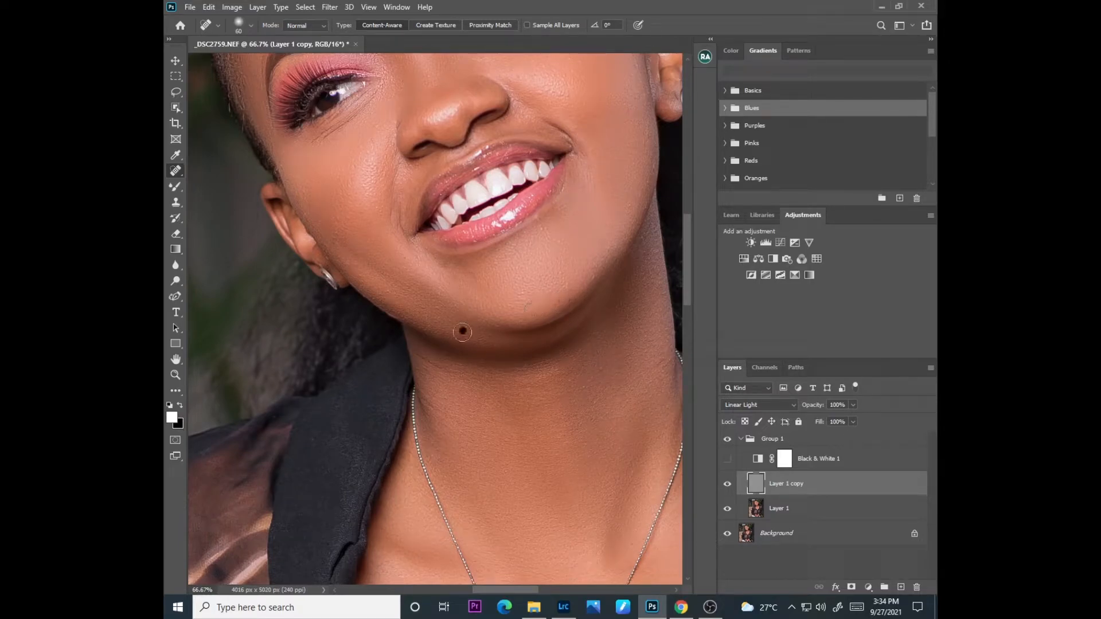
pyautogui.click(639, 192)
pyautogui.click(598, 381)
pyautogui.click(611, 481)
pyautogui.click(612, 534)
pyautogui.click(594, 280)
pyautogui.click(542, 231)
# Step: Heal the blemishes on the forehead and around the eyes on Layer 1 copy, and check the whole portrait
pyautogui.scroll(7, 670, 235)
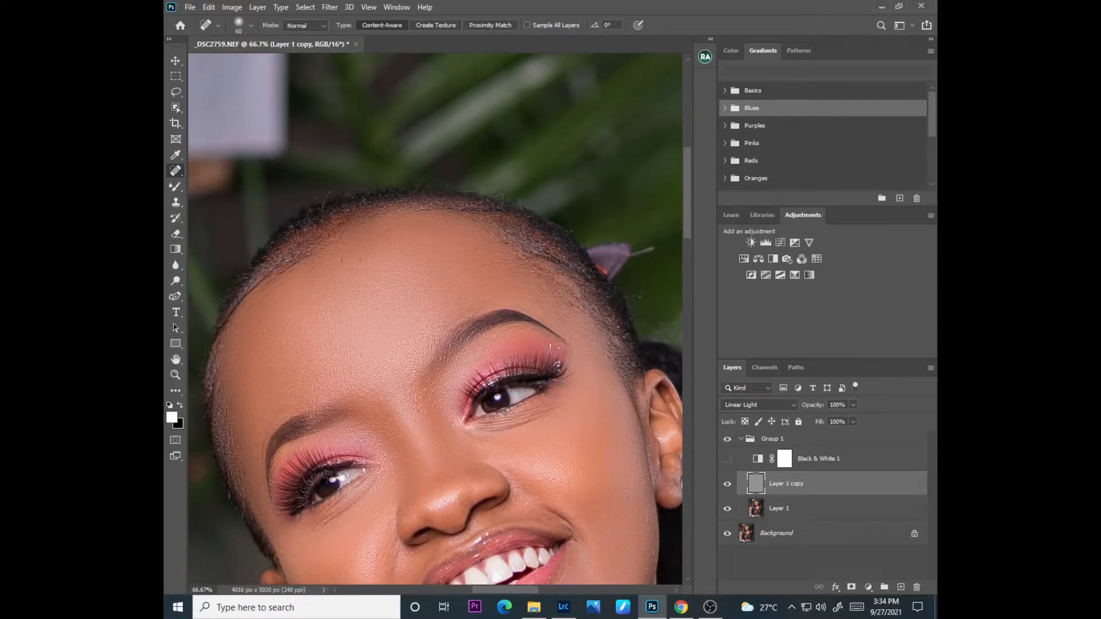
pyautogui.click(349, 339)
pyautogui.click(310, 383)
pyautogui.click(417, 323)
pyautogui.click(445, 381)
pyautogui.click(499, 338)
pyautogui.click(503, 338)
pyautogui.hotkey('ctrl', '-')
pyautogui.hotkey('ctrl', '-')
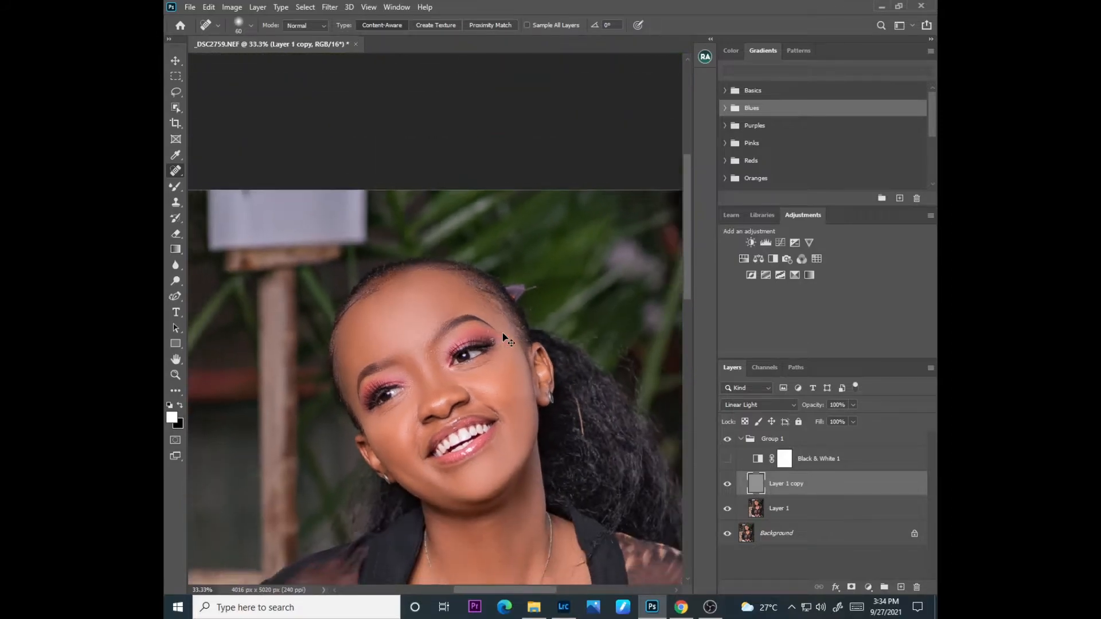
pyautogui.hotkey('ctrl', '-')
pyautogui.hotkey('ctrl', '-')
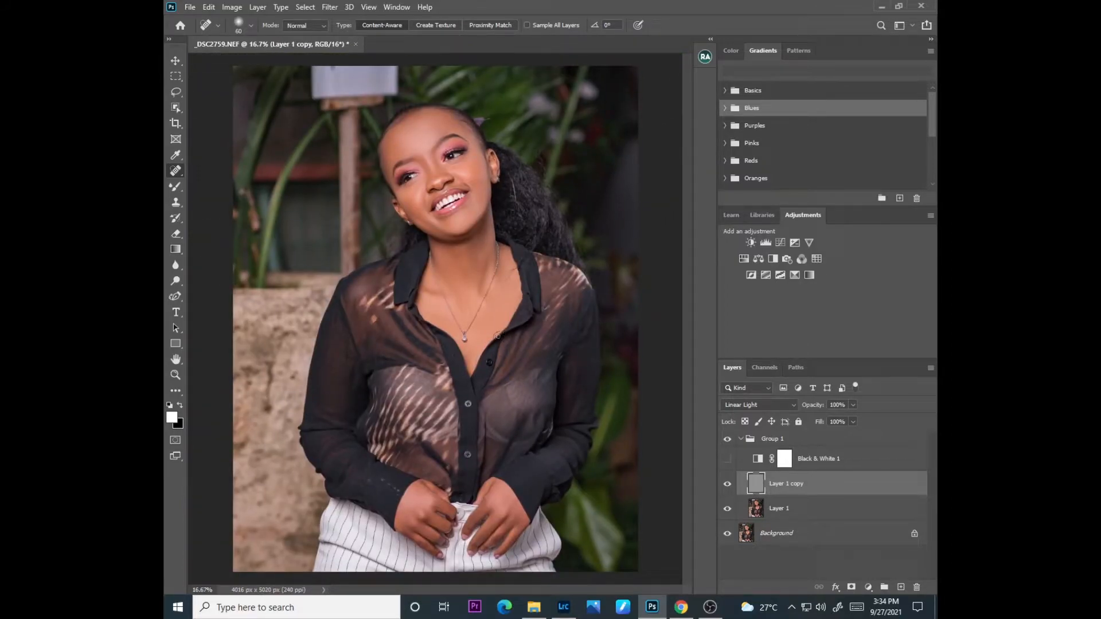
# Step: Blend the skin around the nose and mouth on Layer 1 with the Mixer Brush at size 60
pyautogui.hotkey('ctrl', '+')
pyautogui.hotkey('ctrl', '+')
pyautogui.hotkey('ctrl', '+')
pyautogui.hotkey('ctrl', '+')
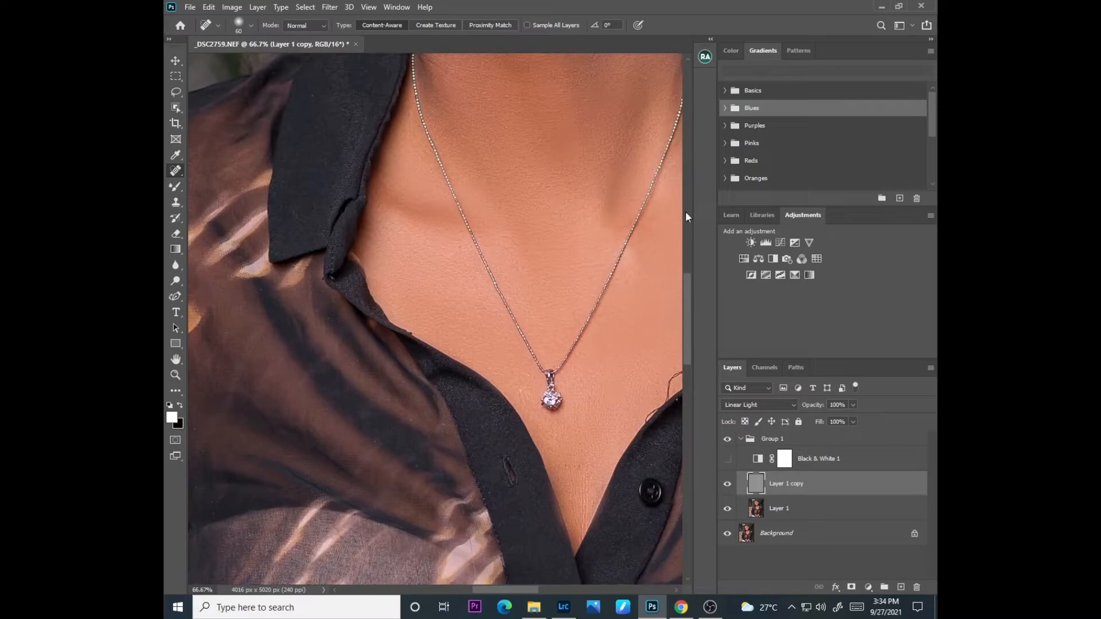
pyautogui.moveTo(688, 300); pyautogui.dragTo(686, 229)
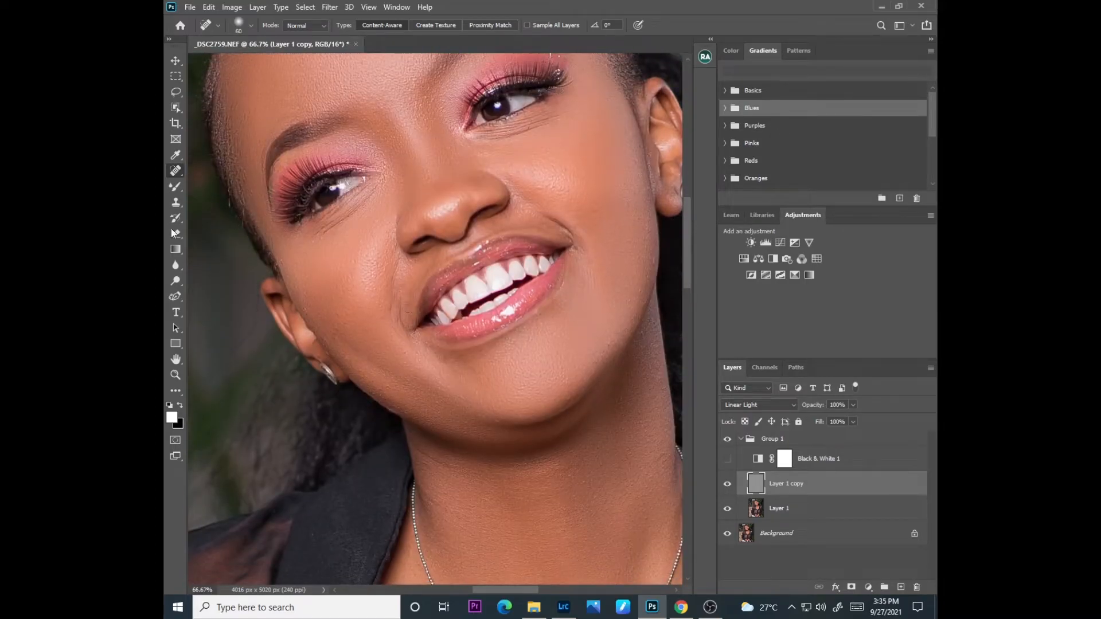
pyautogui.moveTo(178, 185); pyautogui.dragTo(229, 224)
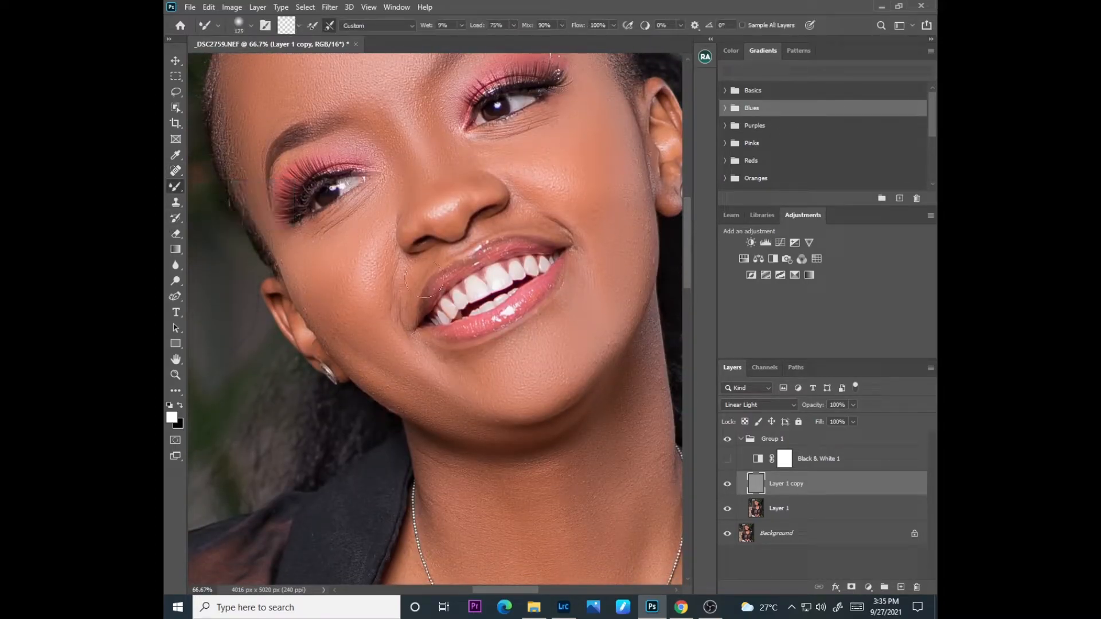
pyautogui.press('[')
pyautogui.press('[')
pyautogui.press('[')
pyautogui.press('[')
pyautogui.press('[')
pyautogui.click(776, 509)
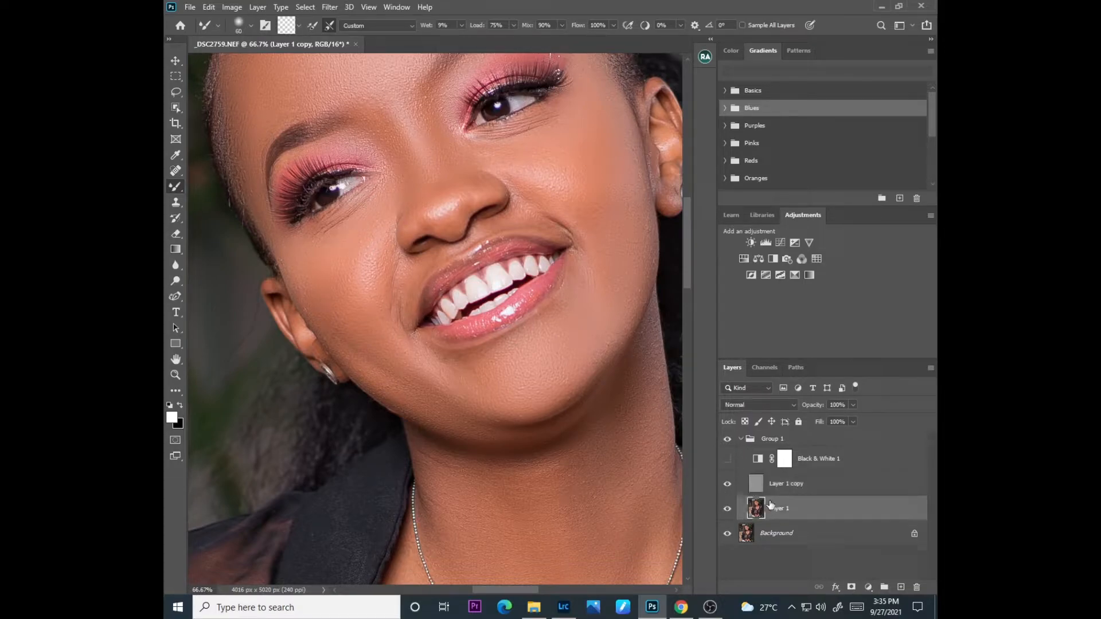
pyautogui.moveTo(421, 256); pyautogui.dragTo(436, 258)
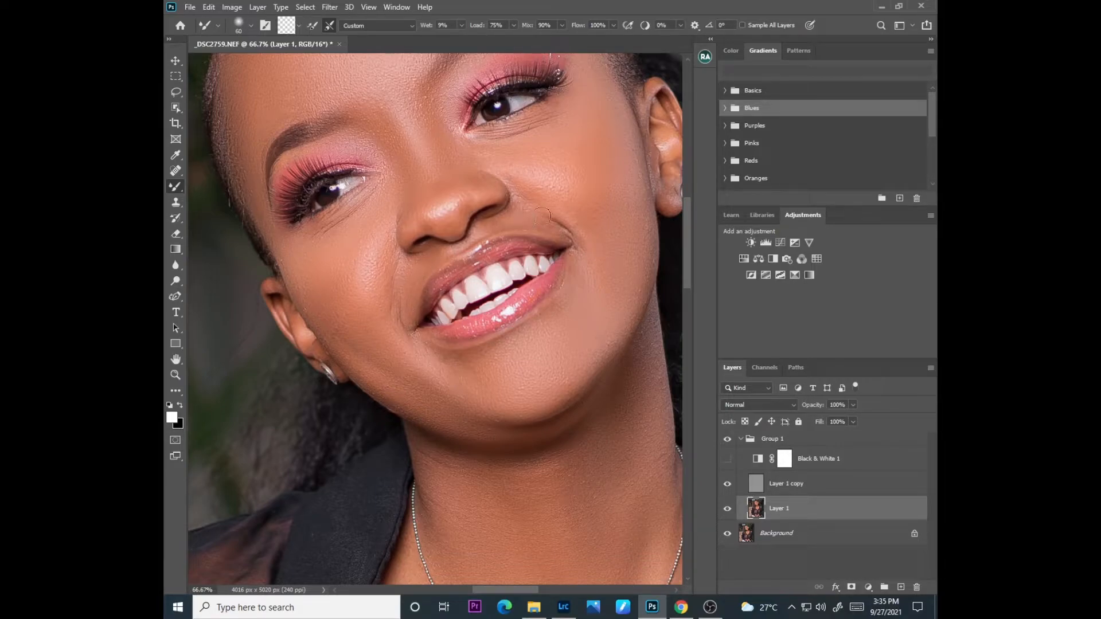
pyautogui.moveTo(500, 223)
pyautogui.mouseDown()
pyautogui.moveTo(479, 237)
pyautogui.moveTo(498, 224)
pyautogui.mouseUp()
pyautogui.moveTo(587, 272); pyautogui.dragTo(577, 276)
pyautogui.hotkey('ctrl', '-')
pyautogui.hotkey('ctrl', '-')
pyautogui.hotkey('ctrl', '-')
pyautogui.hotkey('ctrl', '-')
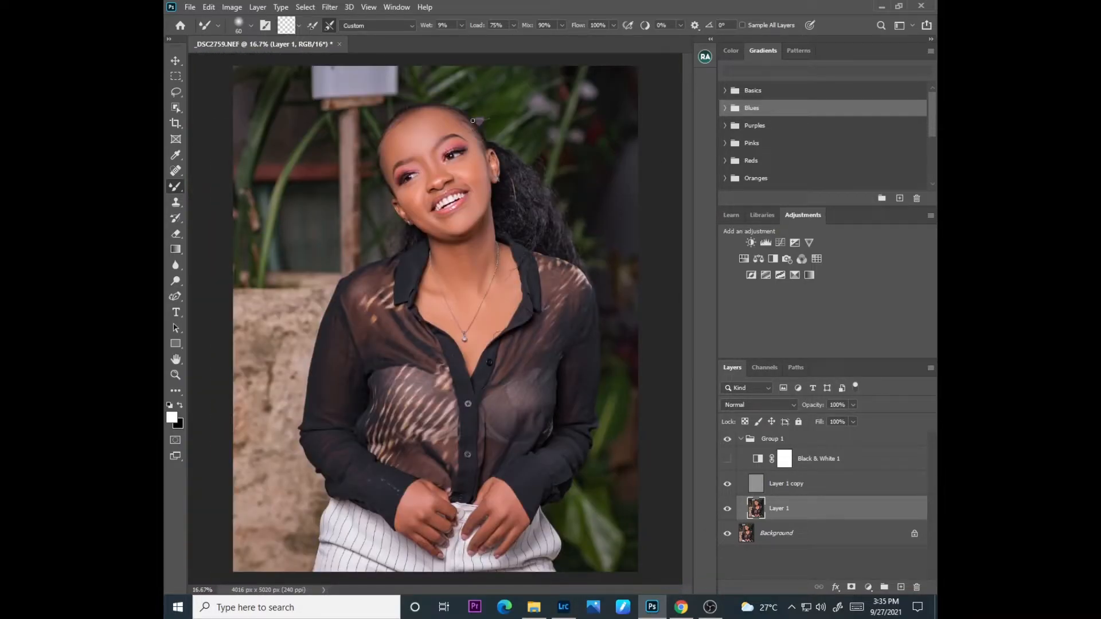
# Step: Show the Actions panel and play the DODGE AND BURN action
pyautogui.click(402, 7)
pyautogui.click(415, 91)
pyautogui.moveTo(584, 109); pyautogui.dragTo(584, 53)
pyautogui.moveTo(576, 122); pyautogui.dragTo(691, 72)
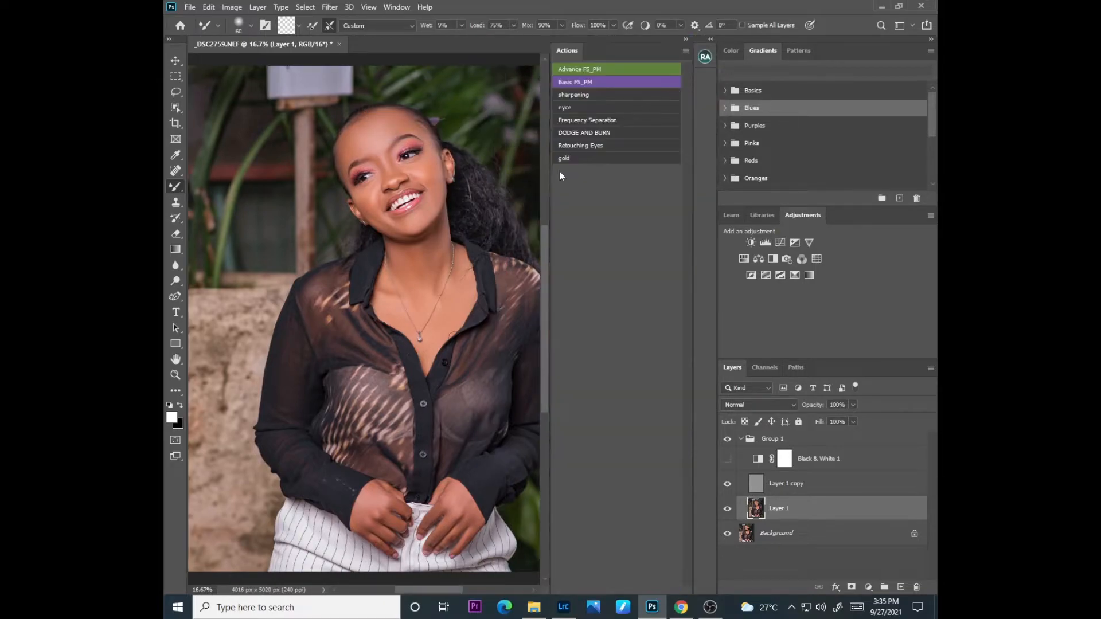
pyautogui.click(587, 133)
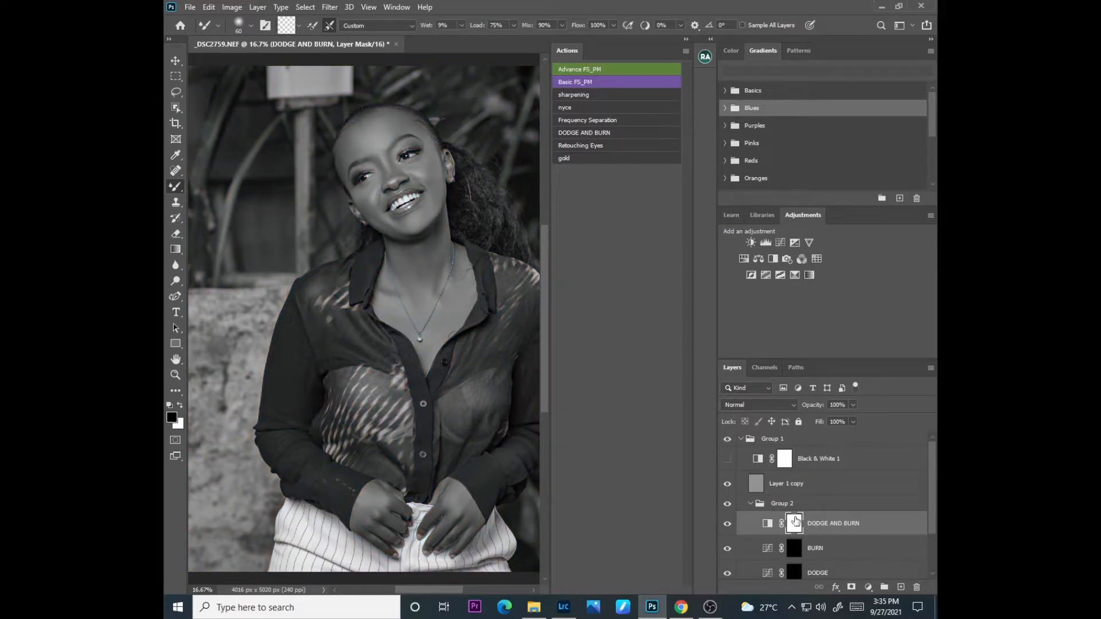
# Step: Collapse Group 2 and move it above Layer 1 copy within Group 1
pyautogui.click(750, 503)
pyautogui.moveTo(782, 507); pyautogui.dragTo(788, 469)
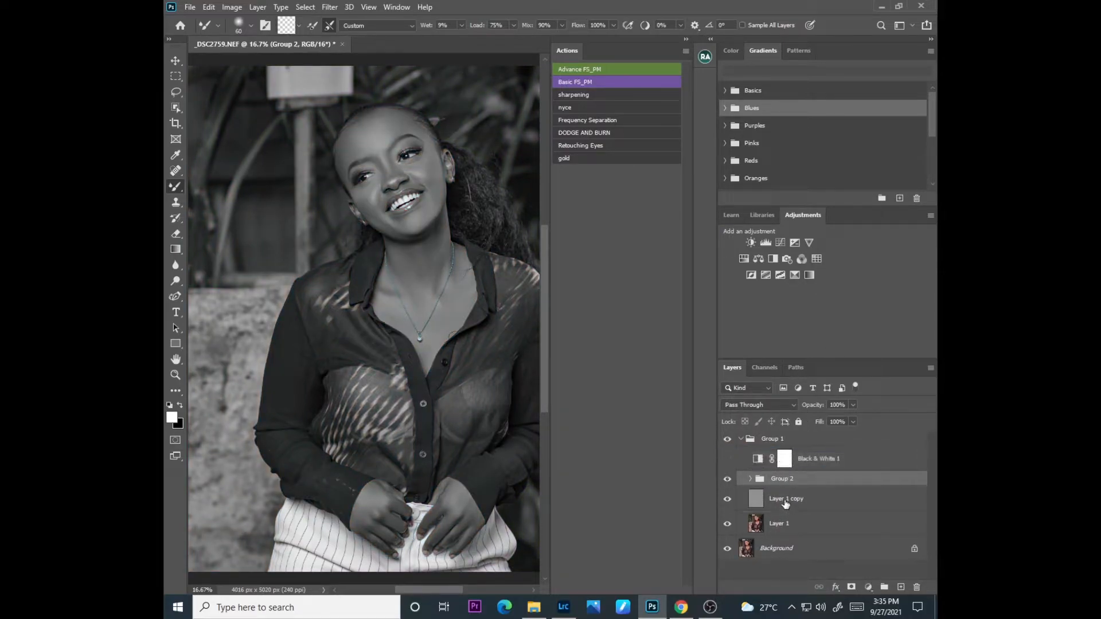
pyautogui.hotkey('ctrl', '+')
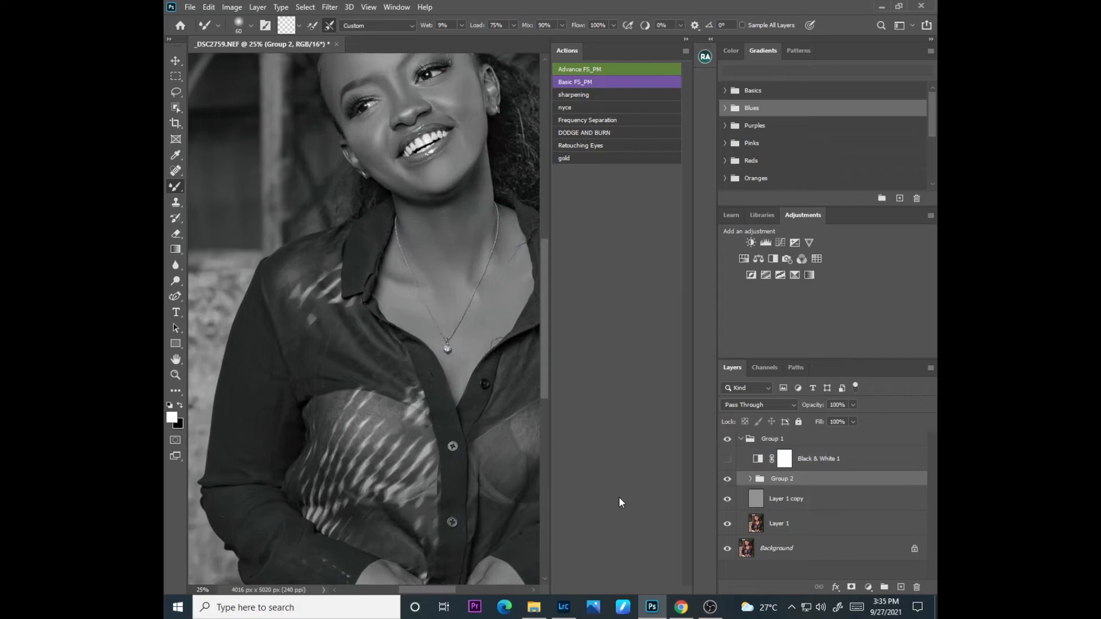
pyautogui.moveTo(443, 590); pyautogui.dragTo(461, 590)
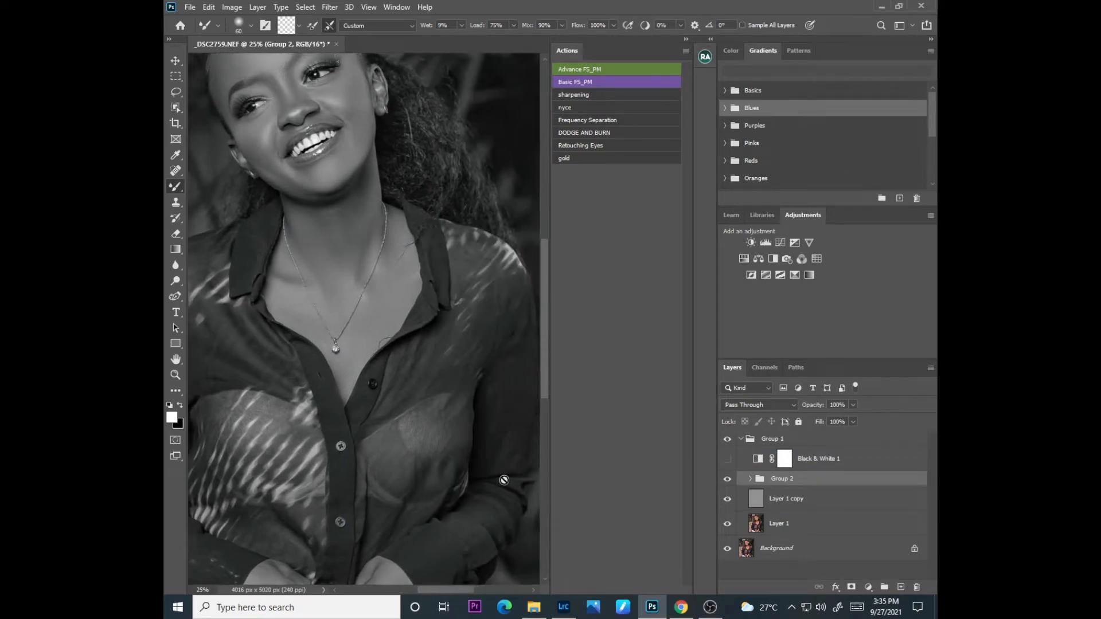
pyautogui.moveTo(545, 350); pyautogui.dragTo(544, 323)
# Step: Switch to the regular Brush tool and expand Group 2 to reach its dodge and burn layers
pyautogui.rightClick(176, 186)
pyautogui.click(213, 183)
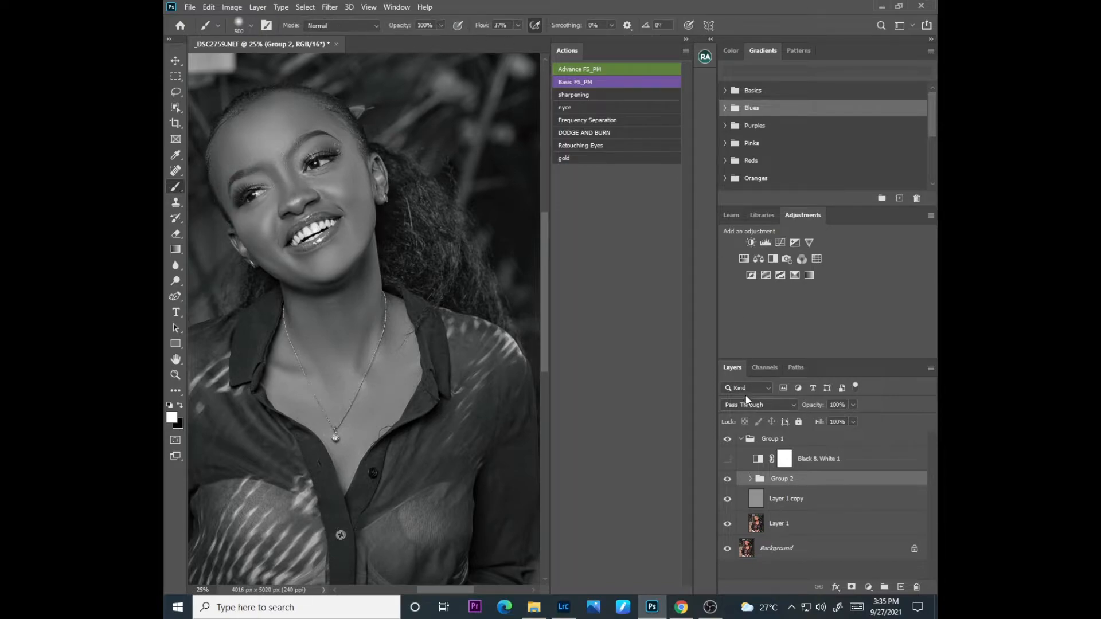
pyautogui.click(742, 443)
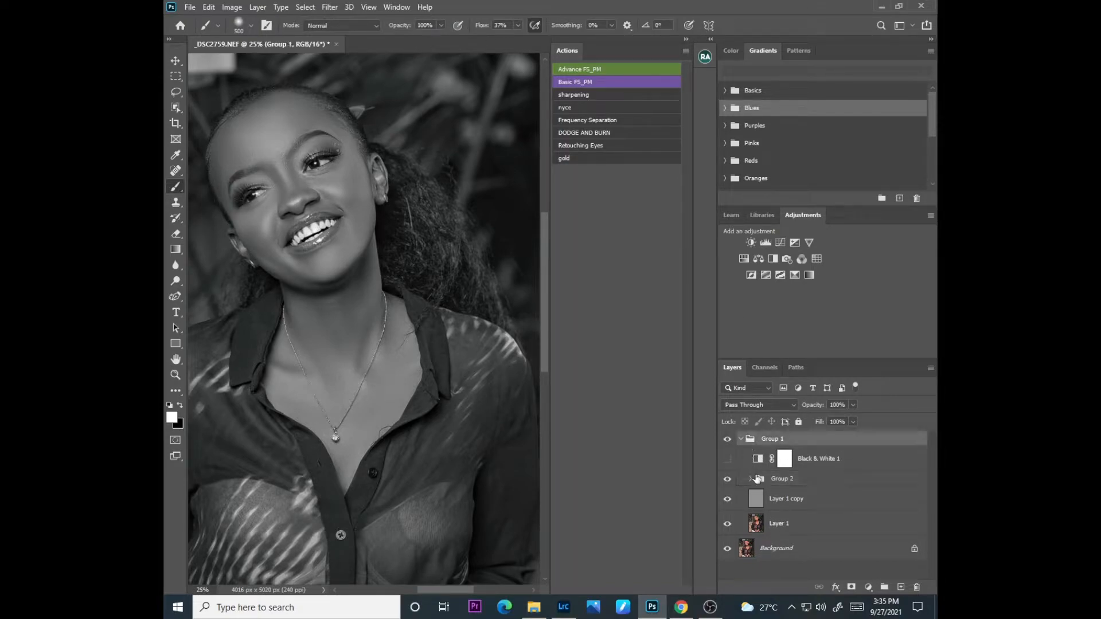
pyautogui.click(740, 442)
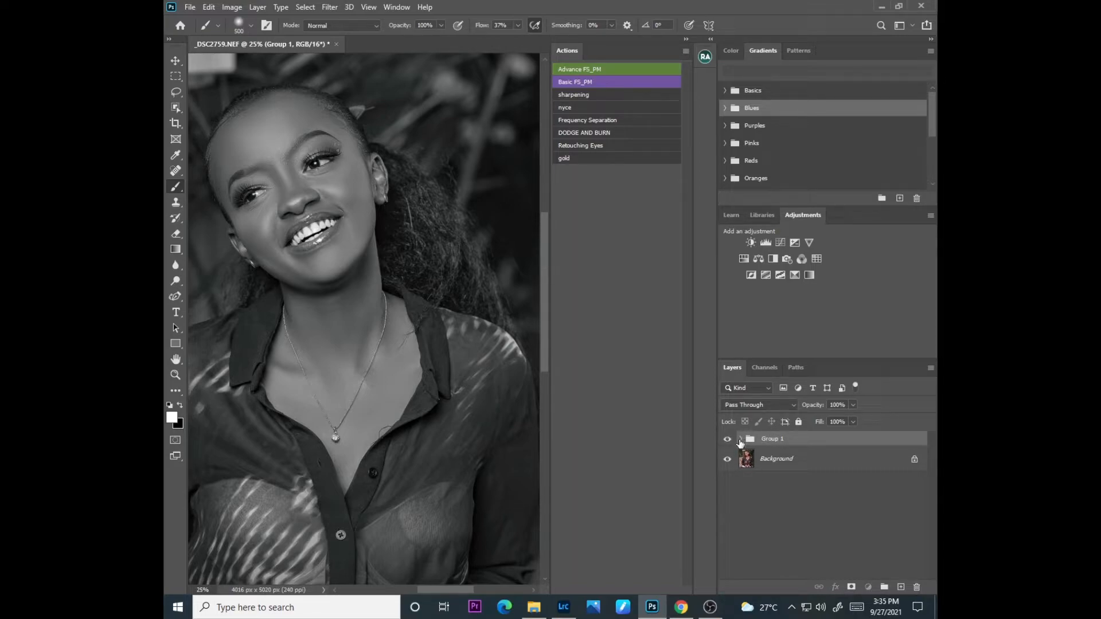
pyautogui.click(740, 439)
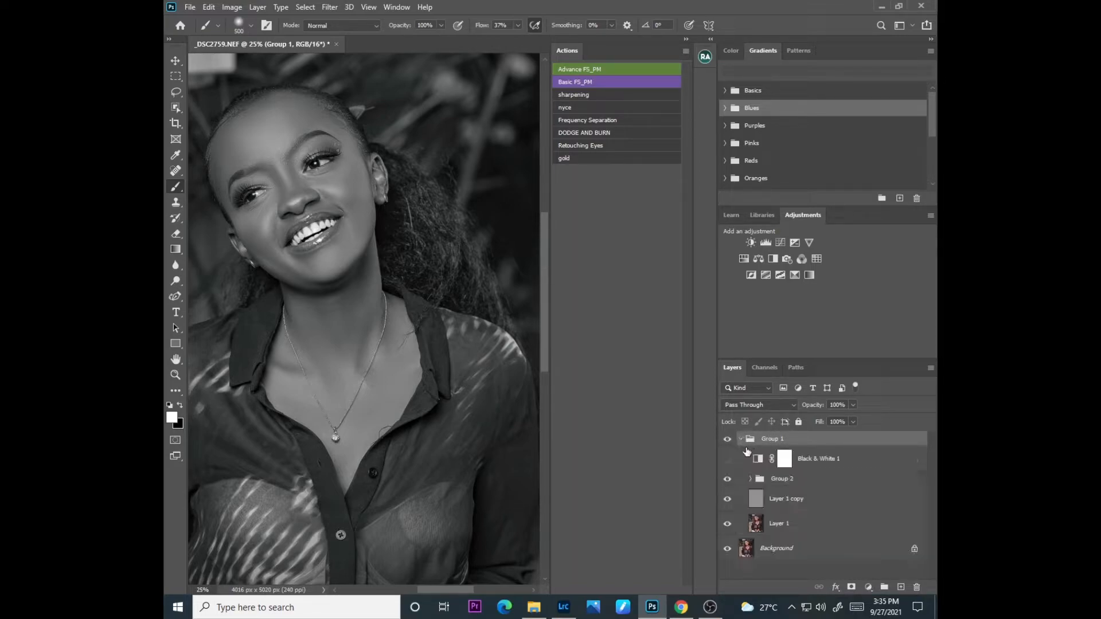
pyautogui.click(750, 479)
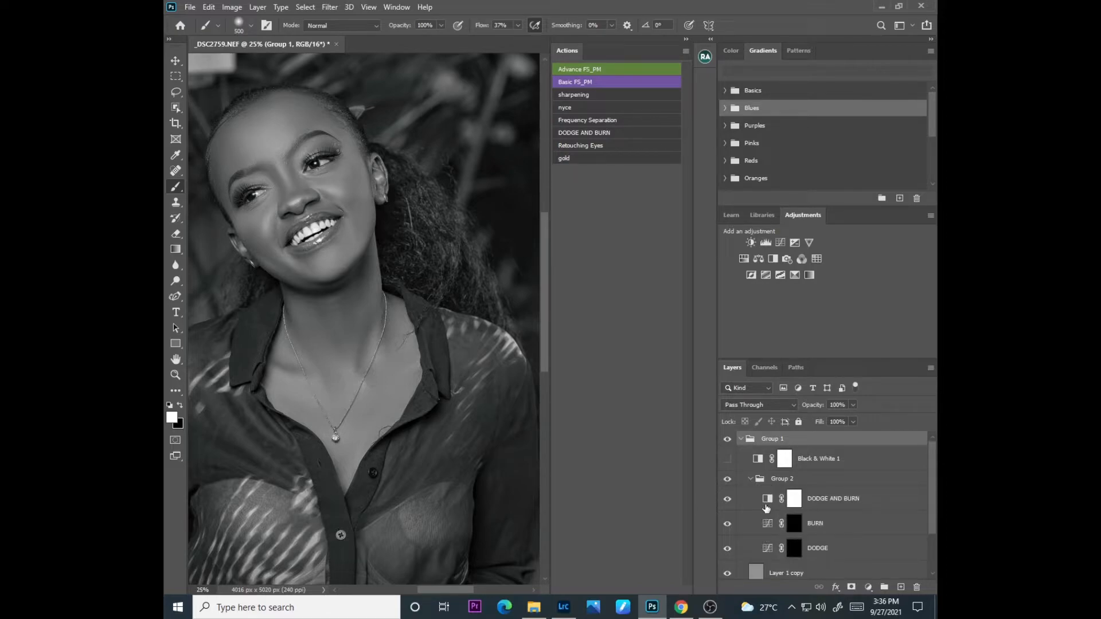
# Step: Brighten the skin highlights by painting white on the DODGE layer mask with the Brush at size 100 and 3% flow
pyautogui.click(794, 548)
pyautogui.press('x')
pyautogui.press('[')
pyautogui.press('[')
pyautogui.press('[')
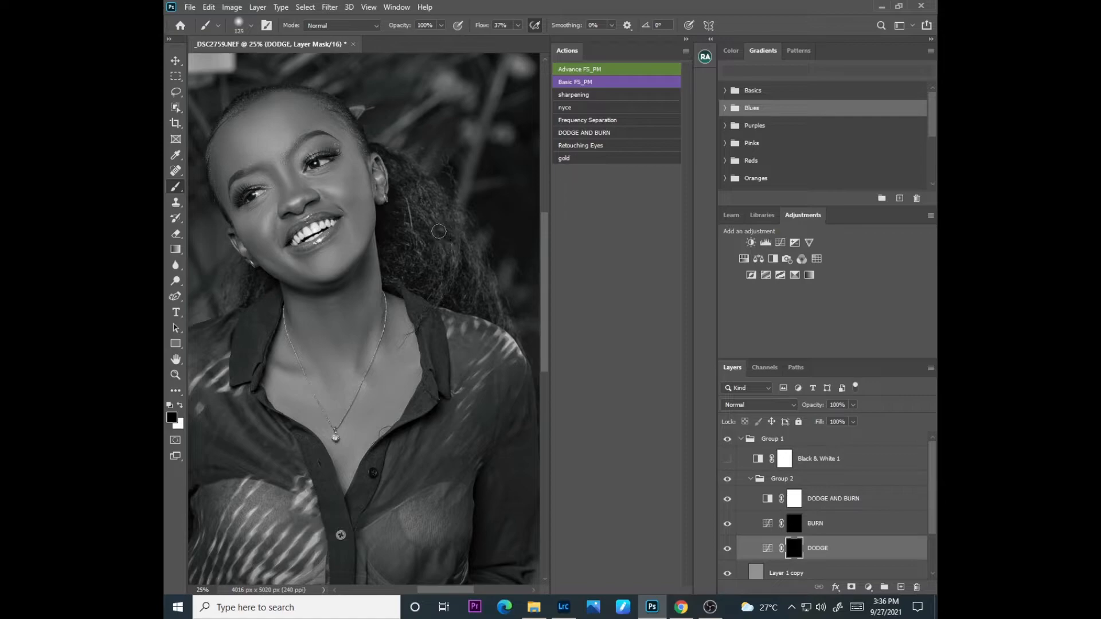
pyautogui.press('[')
pyautogui.press('x')
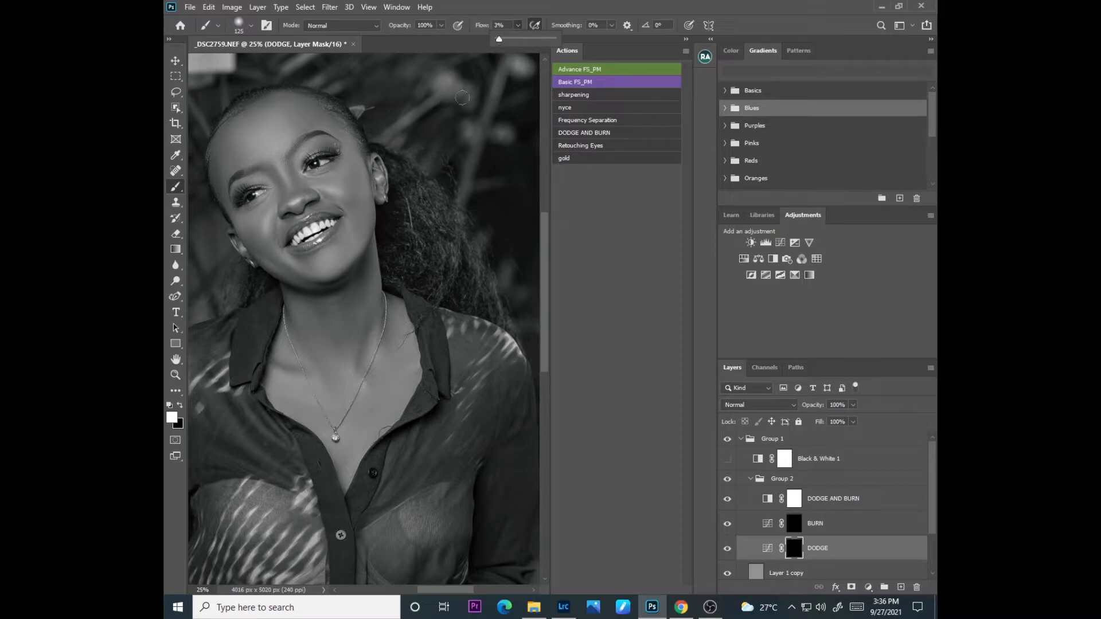
pyautogui.press('[')
pyautogui.press('[')
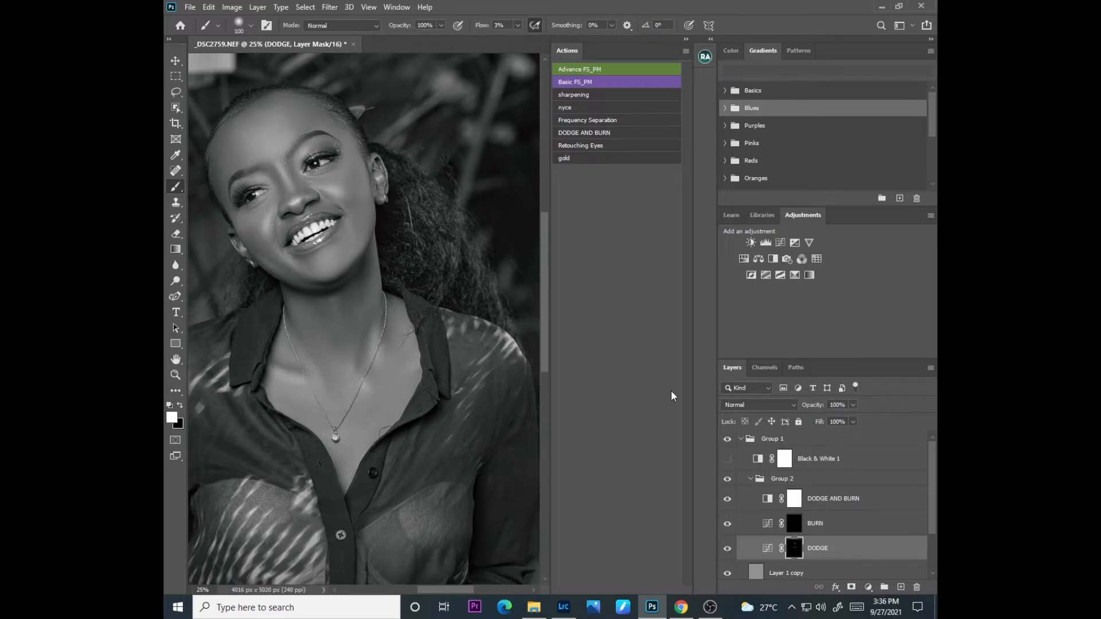
# Step: Continue brightening the skin highlights on the DODGE layer mask with white at brush size 200 and 3% flow
pyautogui.click(805, 523)
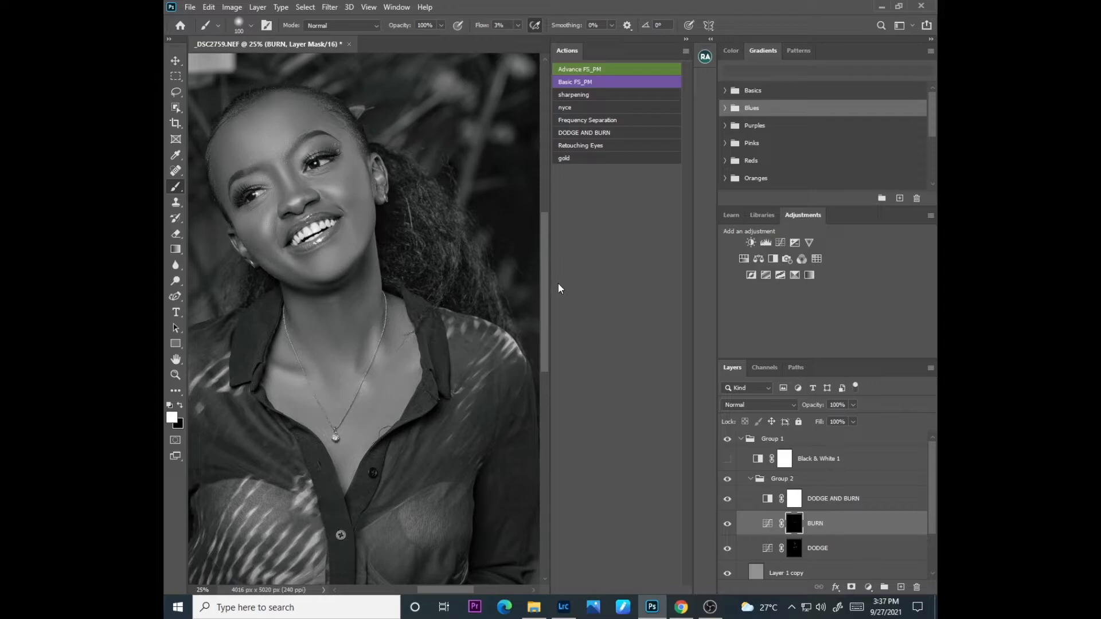
pyautogui.click(794, 547)
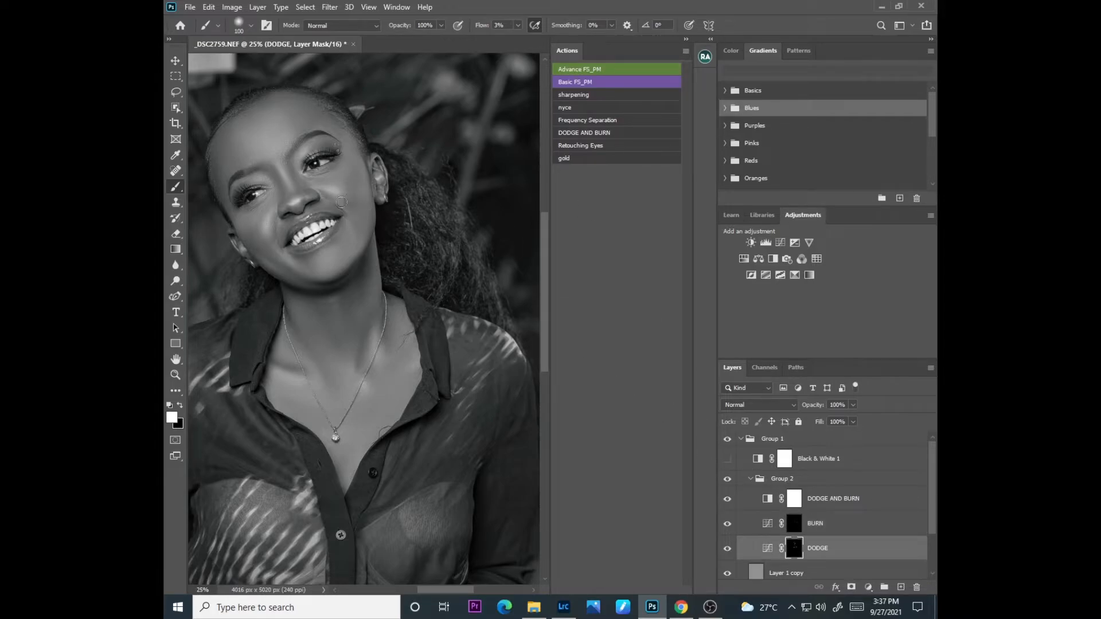
pyautogui.press(']')
pyautogui.press(']')
pyautogui.press(']')
pyautogui.press(']')
pyautogui.scroll(-2, 507, 61)
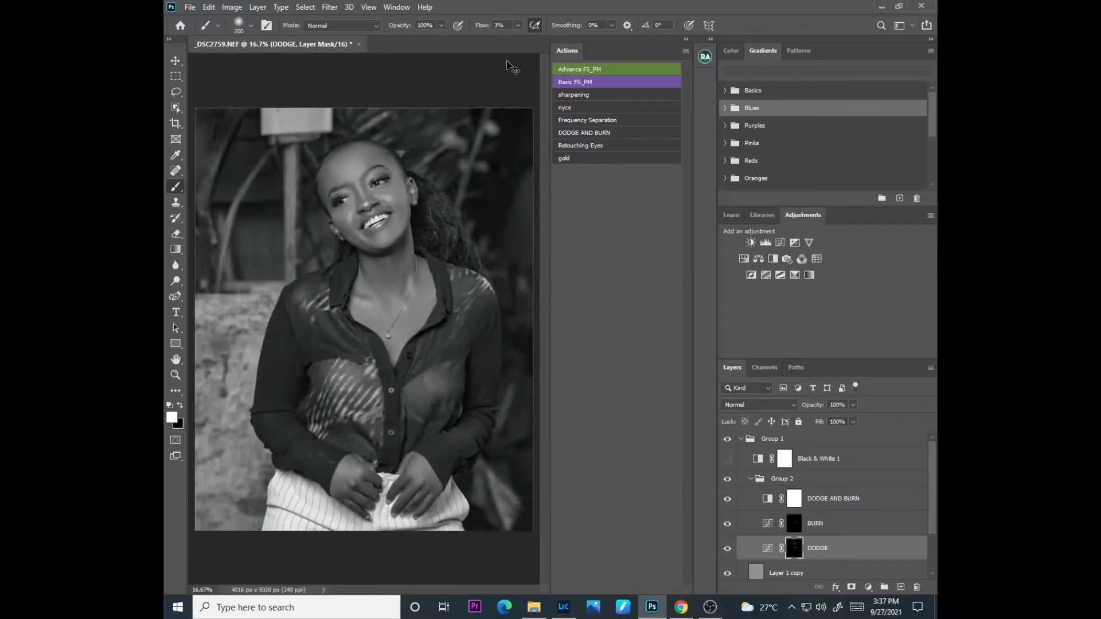
# Step: Hide the DODGE AND BURN black-and-white layer and collapse Group 1
pyautogui.click(727, 499)
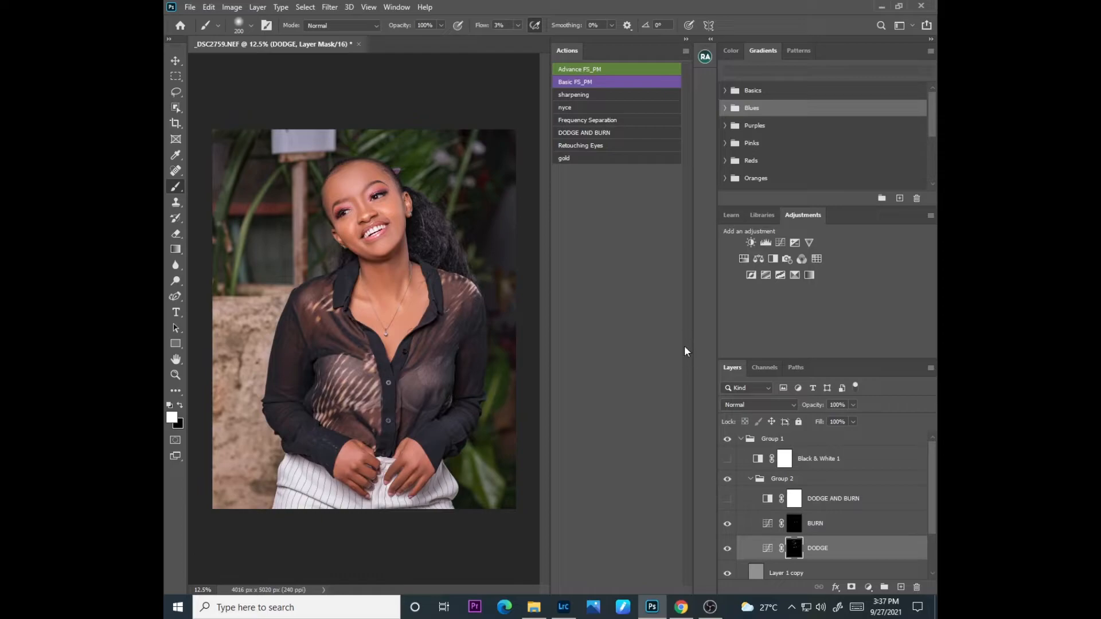
pyautogui.click(742, 444)
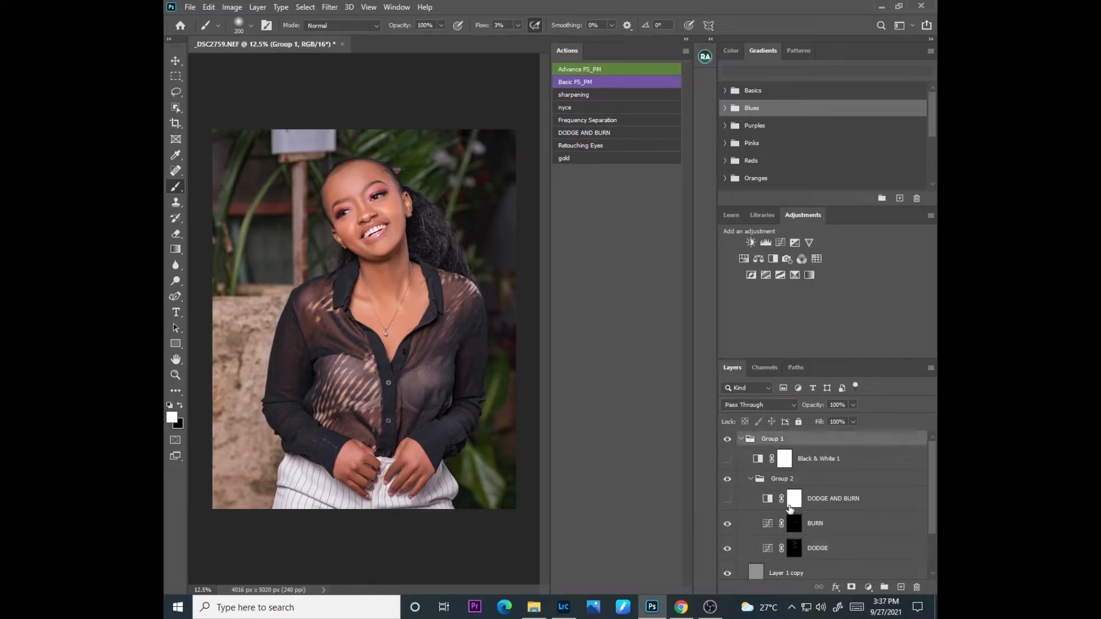
pyautogui.click(740, 439)
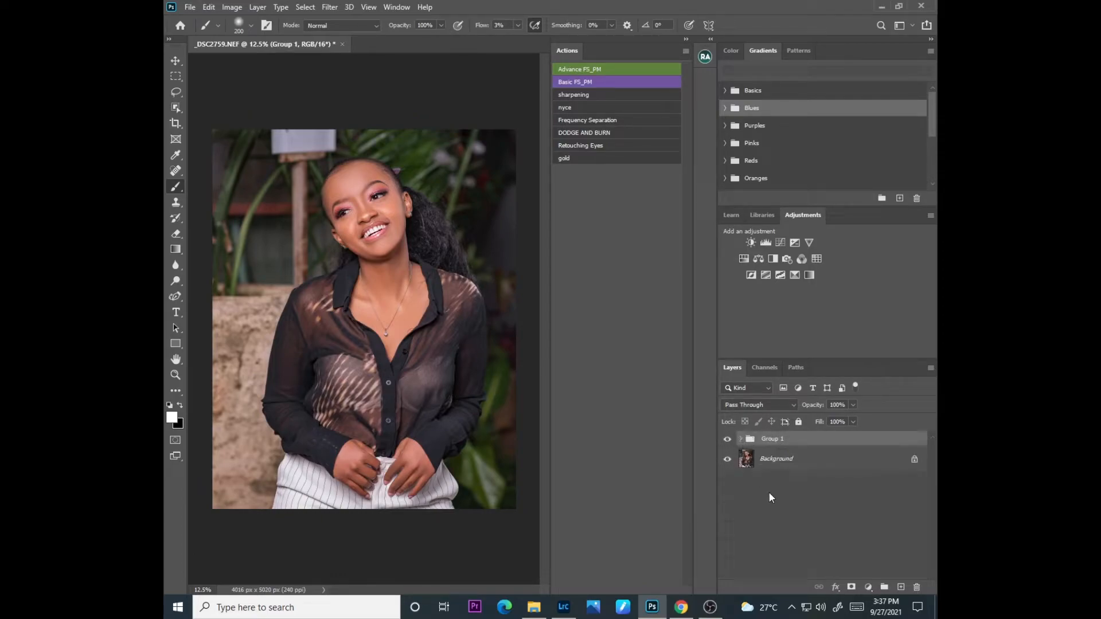
# Step: Select Group 1 together with the Background layer and combine them into a single Background layer
pyautogui.click(767, 458)
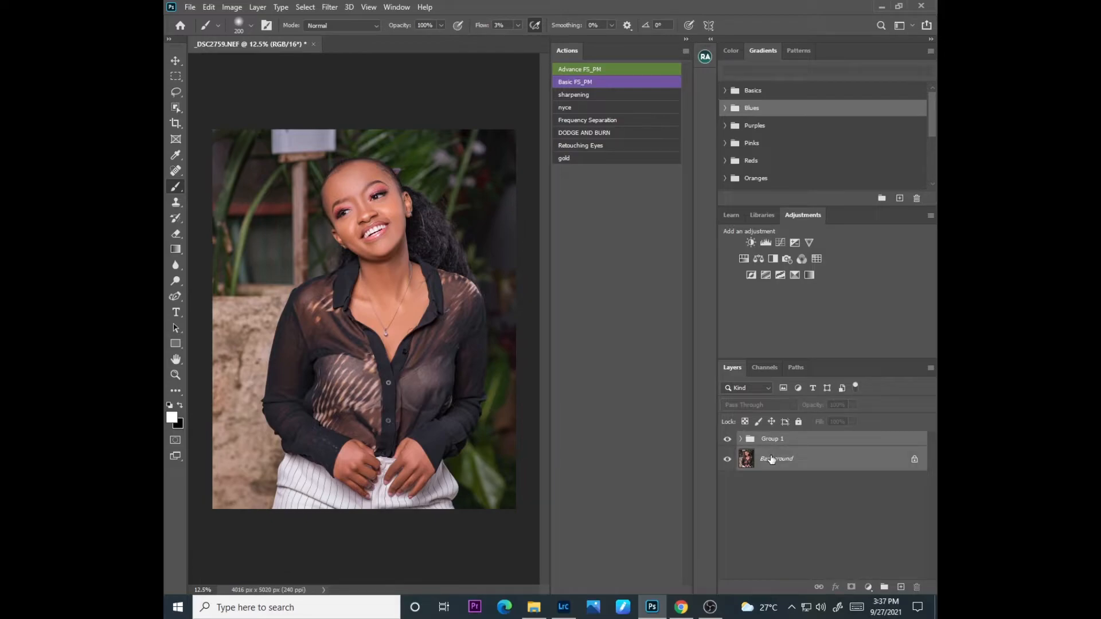
pyautogui.rightClick(770, 458)
pyautogui.click(795, 421)
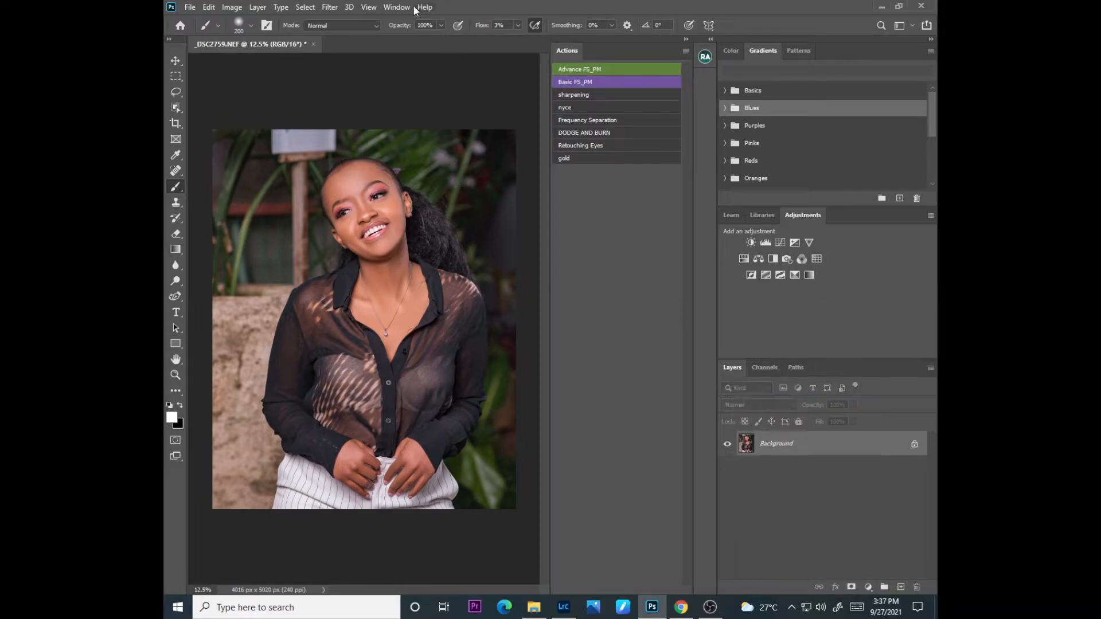
# Step: Run Magical Skin Tone from the Retouching Academy Beauty Retouch panel and invert the Skin Tone Correction group's mask to white
pyautogui.click(425, 7)
pyautogui.click(704, 56)
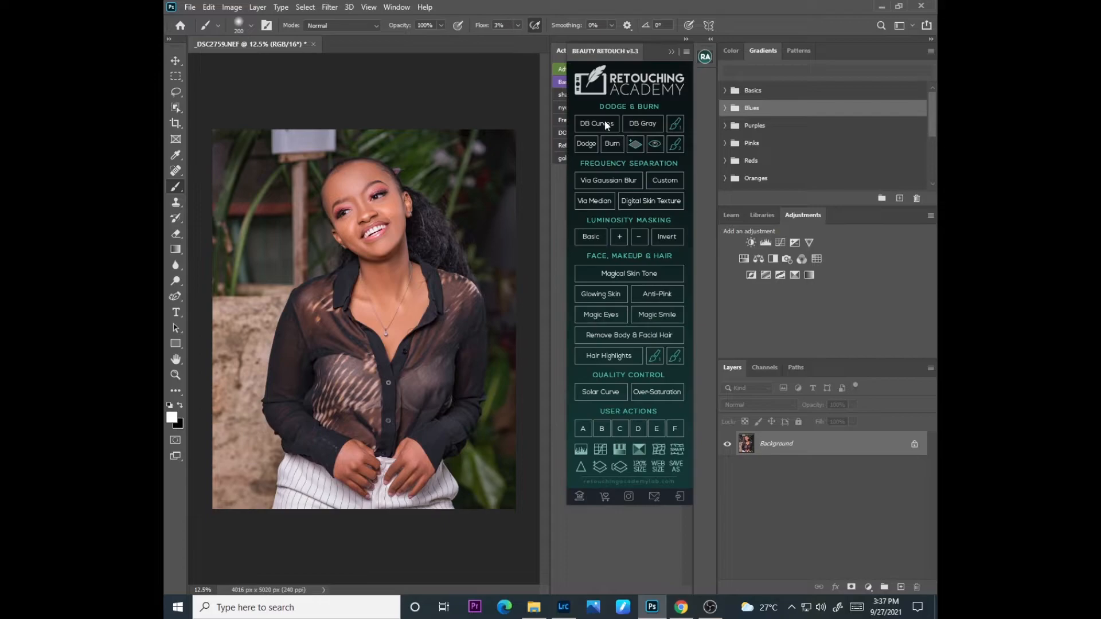
pyautogui.click(624, 275)
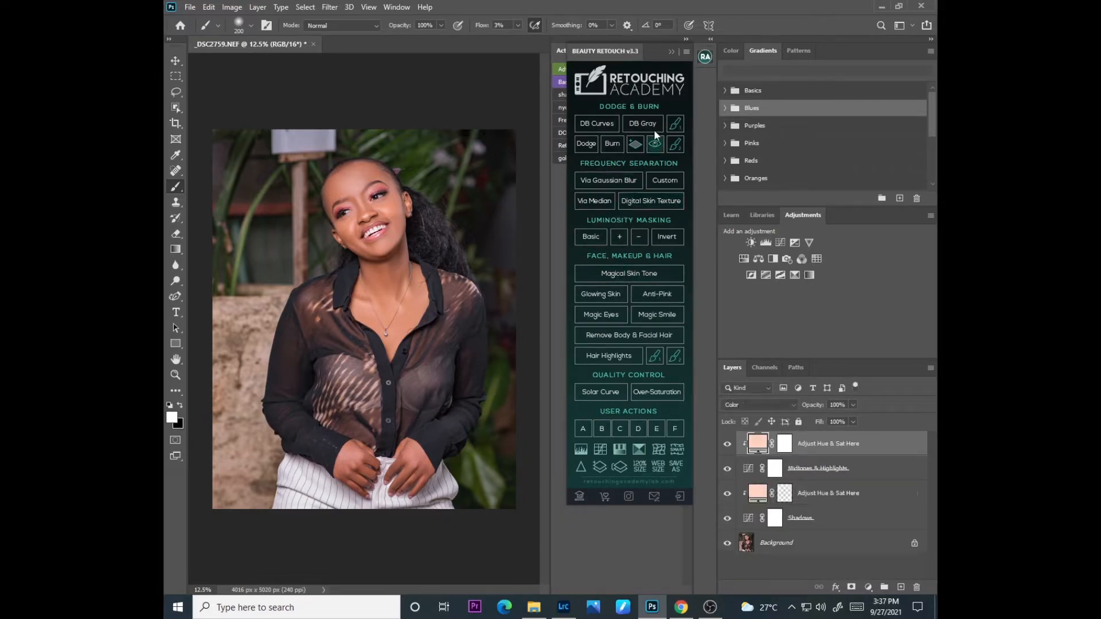
pyautogui.click(671, 50)
pyautogui.hotkey('ctrl', 'i')
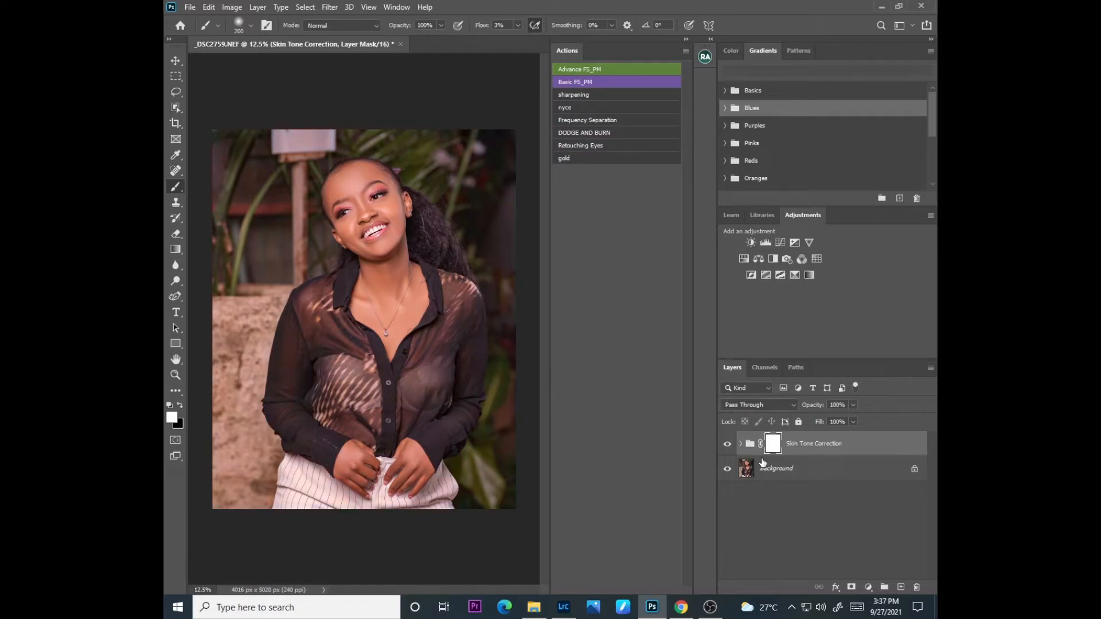
# Step: Choose the regular Brush tool and set its flow to 100%
pyautogui.rightClick(174, 185)
pyautogui.click(217, 187)
pyautogui.click(519, 26)
pyautogui.press(']')
pyautogui.press(']')
pyautogui.press(']')
pyautogui.press(']')
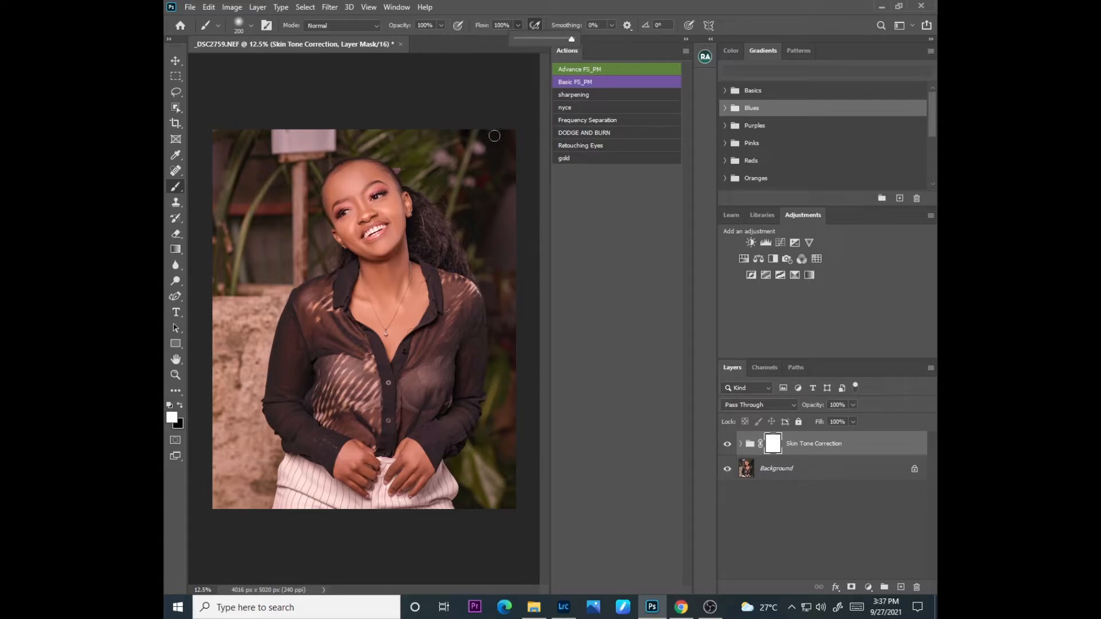
# Step: Remove the skin tone correction from the background and clothing by painting black on its mask at brush size 1100
pyautogui.press('x')
pyautogui.press(']')
pyautogui.press(']')
pyautogui.press(']')
pyautogui.press(']')
pyautogui.press(']')
pyautogui.press(']')
pyautogui.press(']')
pyautogui.press(']')
pyautogui.press(']')
pyautogui.press(']')
pyautogui.press(']')
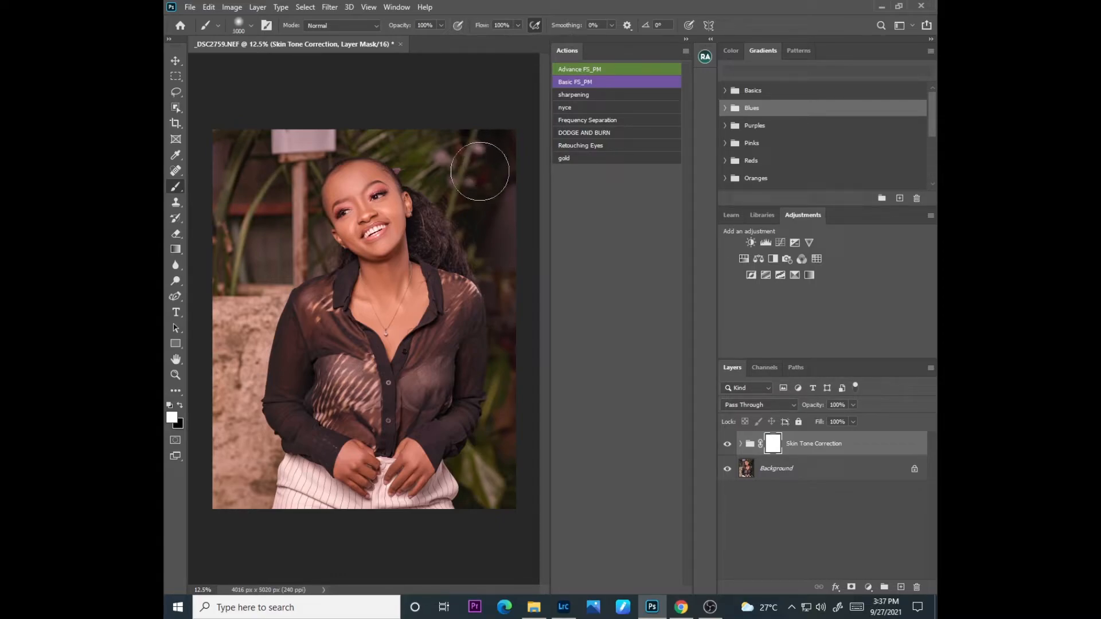
pyautogui.moveTo(480, 177)
pyautogui.mouseDown()
pyautogui.moveTo(490, 146)
pyautogui.moveTo(504, 213)
pyautogui.moveTo(516, 212)
pyautogui.moveTo(480, 213)
pyautogui.mouseUp()
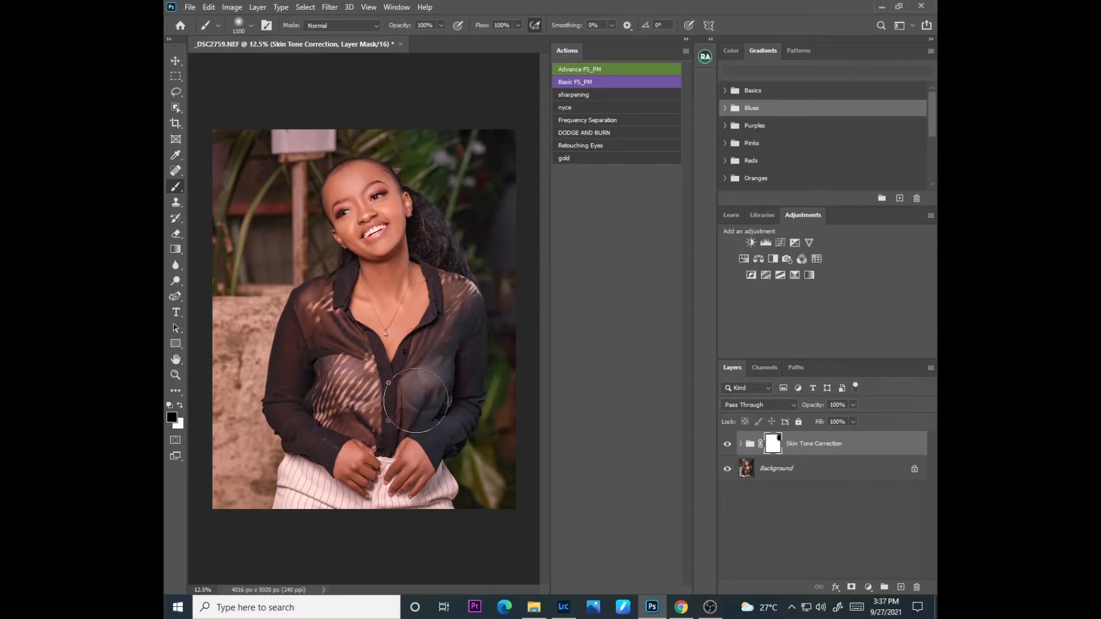
pyautogui.moveTo(234, 503)
pyautogui.mouseDown()
pyautogui.moveTo(265, 289)
pyautogui.moveTo(263, 151)
pyautogui.moveTo(363, 112)
pyautogui.mouseUp()
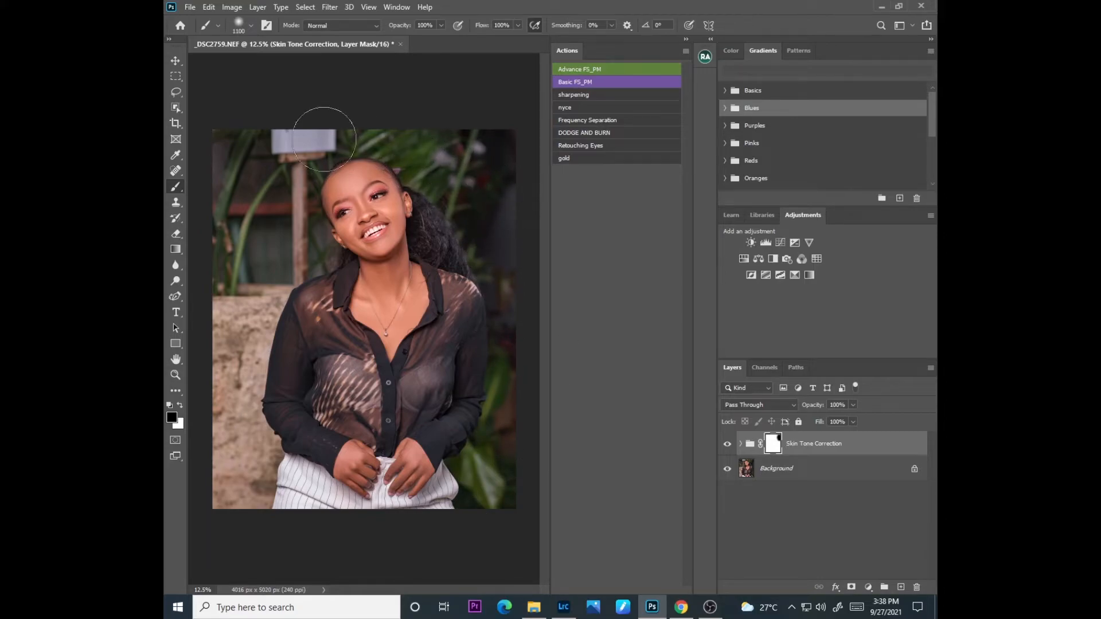
pyautogui.moveTo(465, 526)
pyautogui.mouseDown()
pyautogui.moveTo(522, 432)
pyautogui.moveTo(538, 182)
pyautogui.moveTo(509, 235)
pyautogui.moveTo(503, 370)
pyautogui.moveTo(512, 310)
pyautogui.mouseUp()
# Step: Restore the skin tone correction on both hands by painting white on its mask at brush size 250
pyautogui.hotkey('ctrl', '+')
pyautogui.hotkey('ctrl', '+')
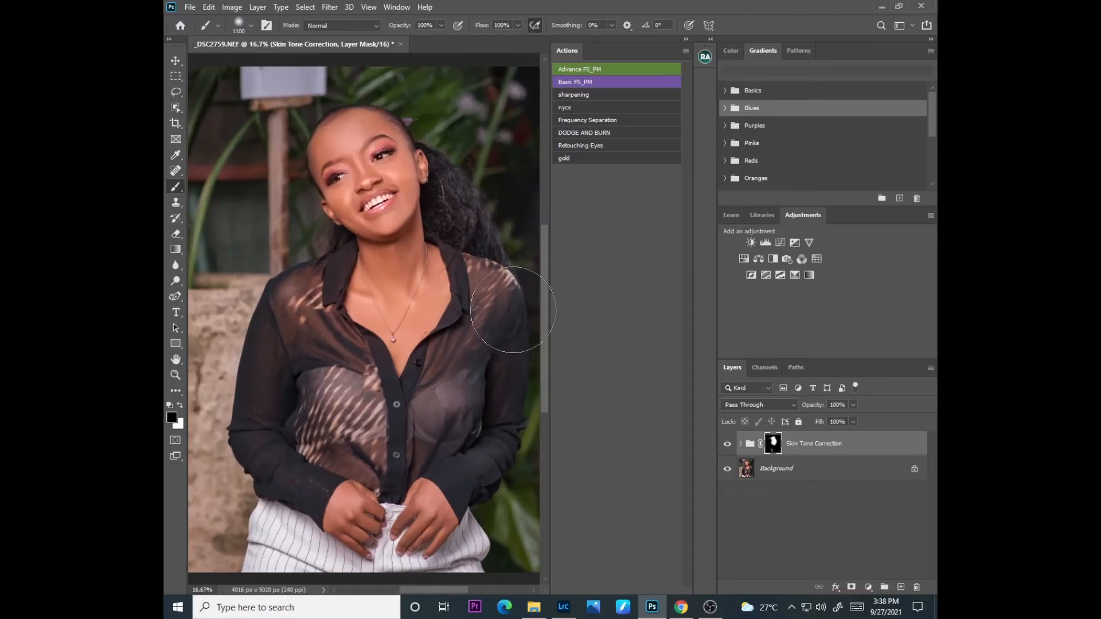
pyautogui.scroll(-3, 548, 320)
pyautogui.press('[')
pyautogui.press('[')
pyautogui.press('[')
pyautogui.press('[')
pyautogui.press('[')
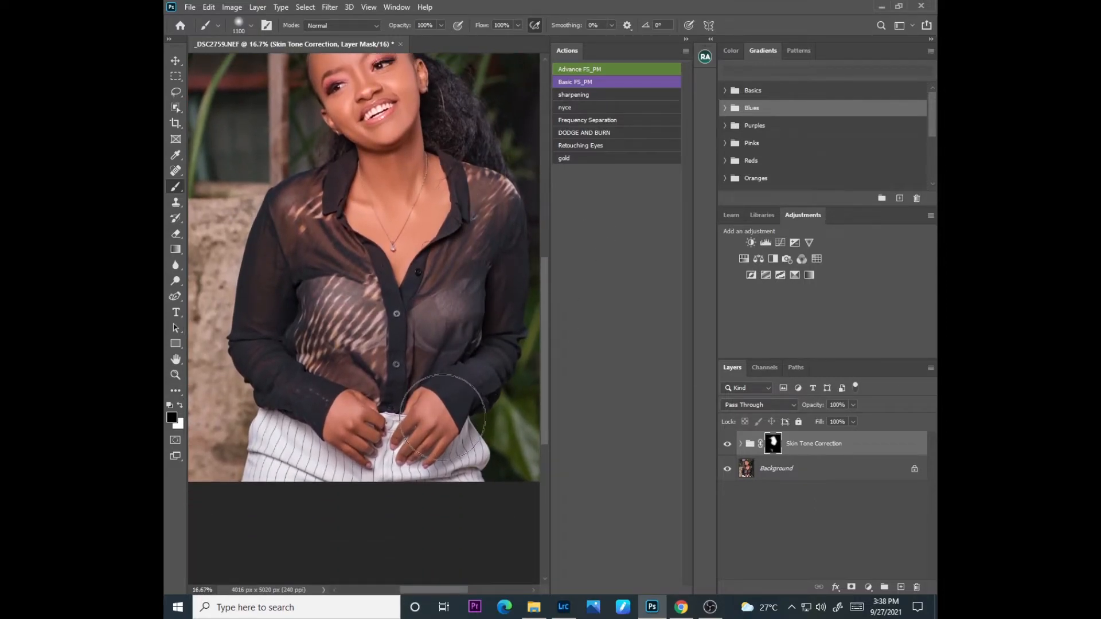
pyautogui.press('[')
pyautogui.press('[')
pyautogui.press('[')
pyautogui.press('[')
pyautogui.press('x')
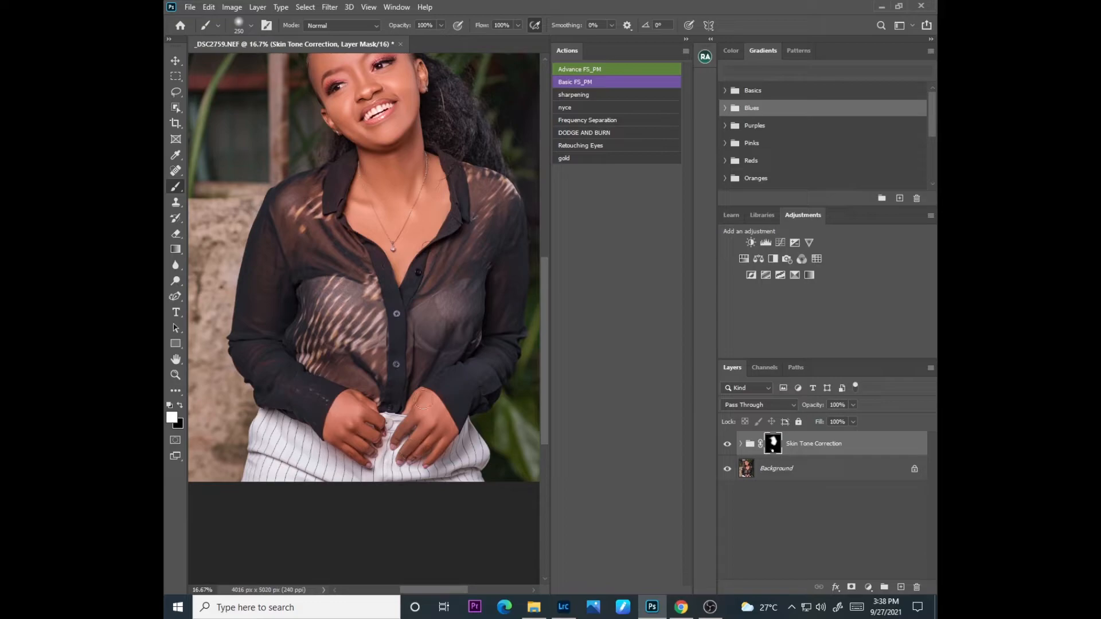
# Step: Clean up the Skin Tone Correction mask around the head and upper body with a black brush at size 900
pyautogui.moveTo(549, 376); pyautogui.dragTo(543, 328)
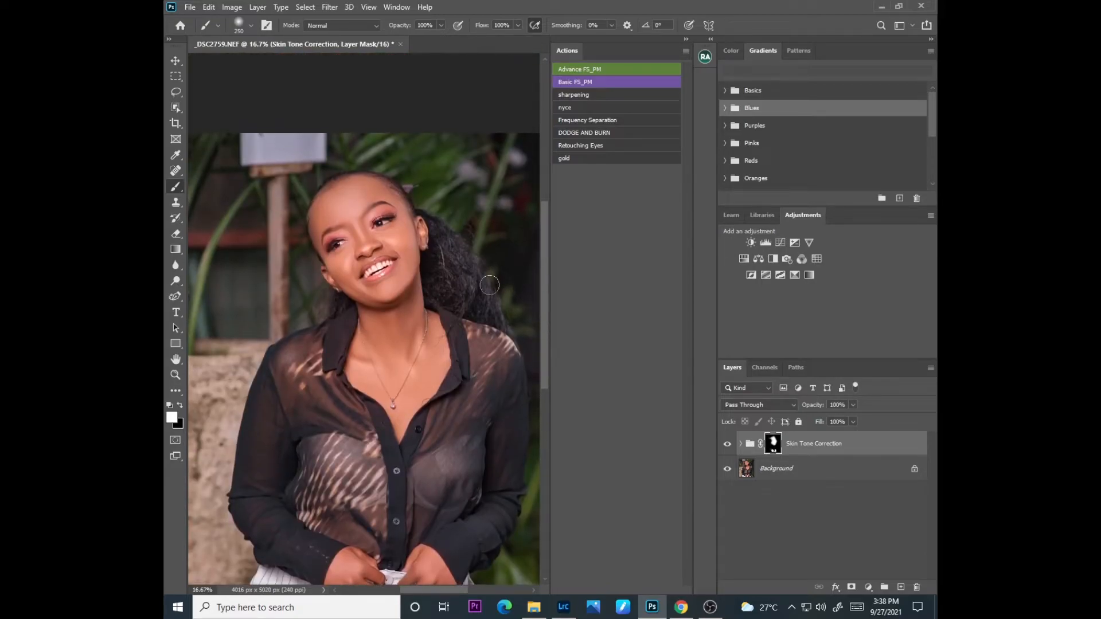
pyautogui.press(']')
pyautogui.press(']')
pyautogui.press(']')
pyautogui.press(']')
pyautogui.press(']')
pyautogui.press(']')
pyautogui.press(']')
pyautogui.press('x')
pyautogui.hotkey('ctrl', '-')
pyautogui.hotkey('ctrl', '-')
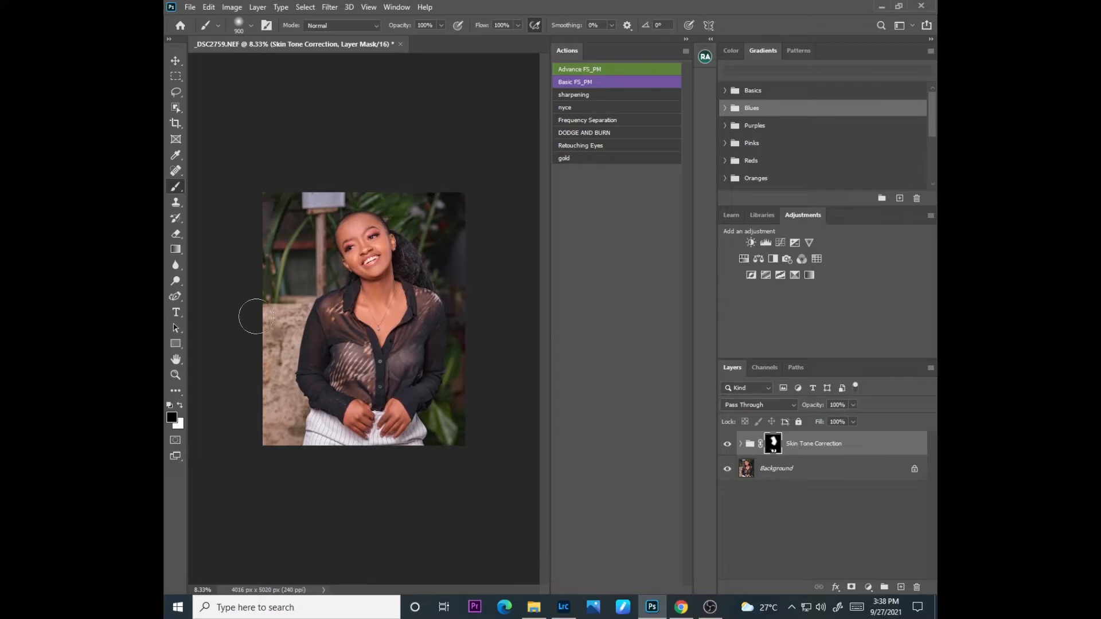
# Step: Add a Curves adjustment layer above Skin Tone Correction and raise the RGB curve's midpoint to brighten the image
pyautogui.scroll(4, 329, 471)
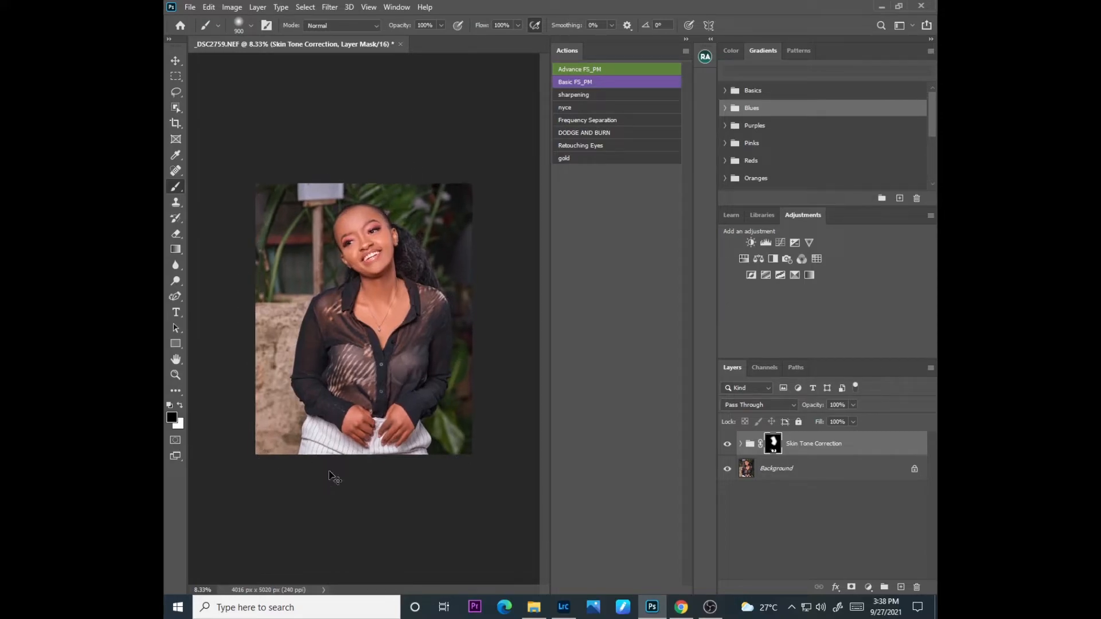
pyautogui.scroll(1, 332, 476)
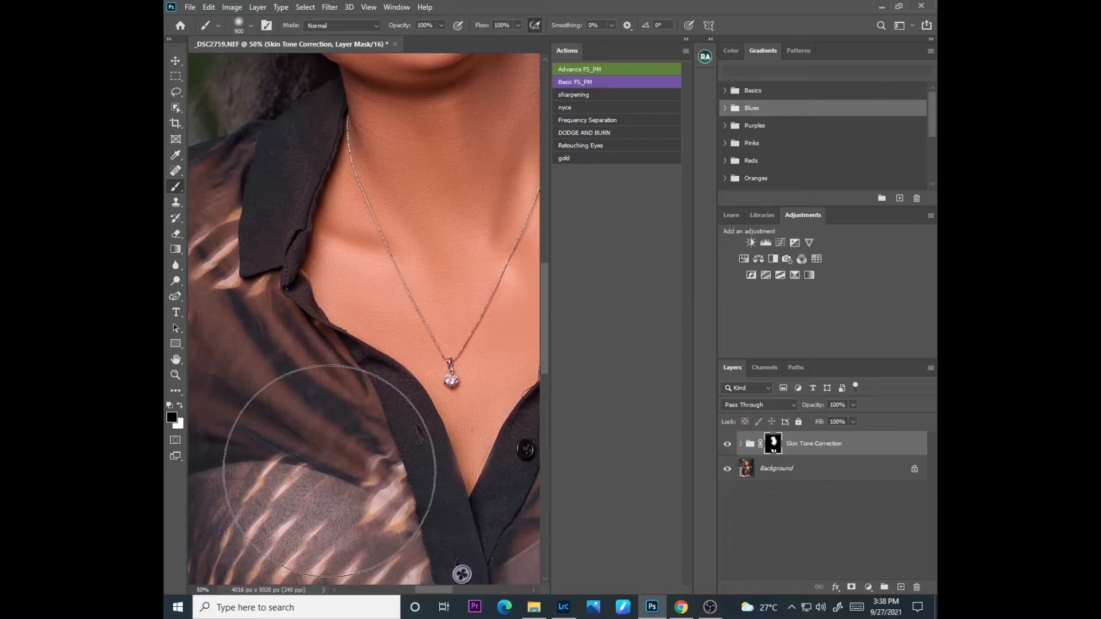
pyautogui.moveTo(543, 319); pyautogui.dragTo(544, 240)
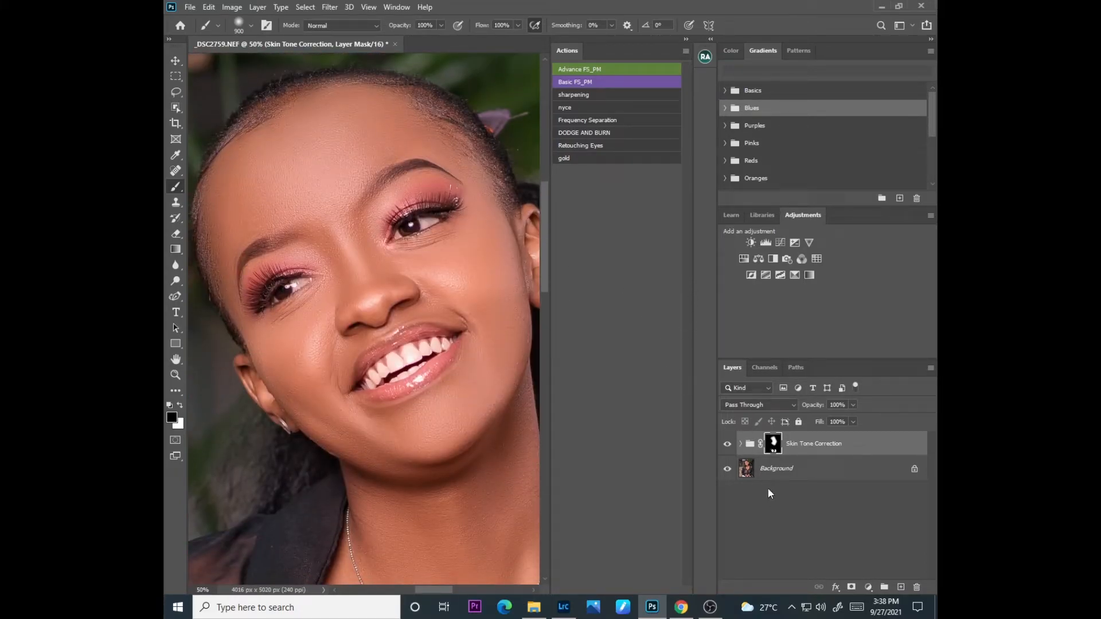
pyautogui.click(868, 587)
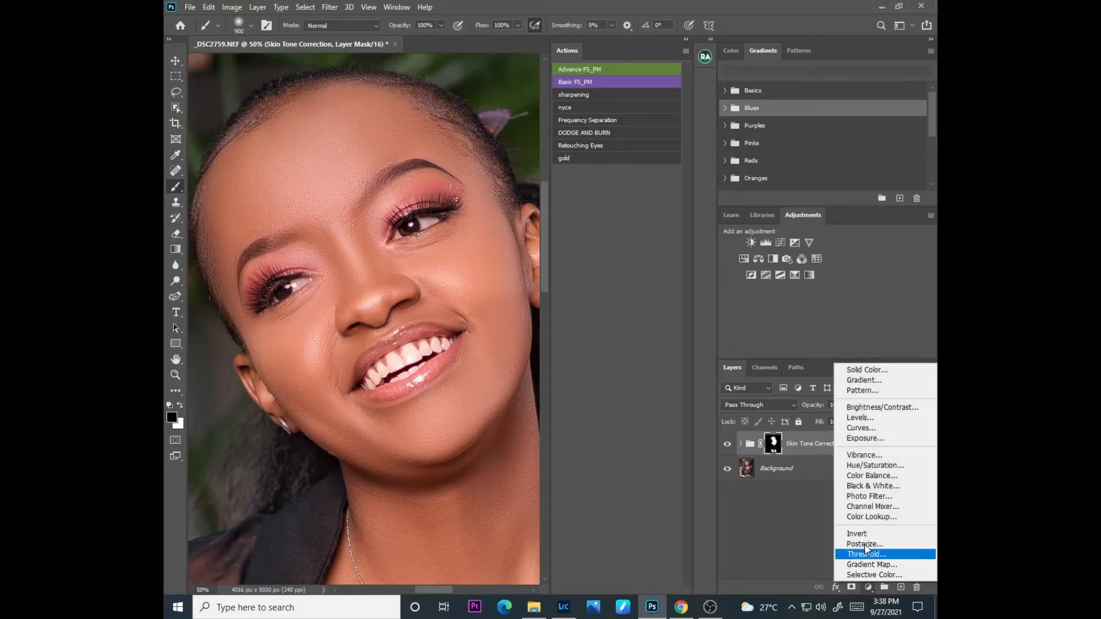
pyautogui.click(854, 423)
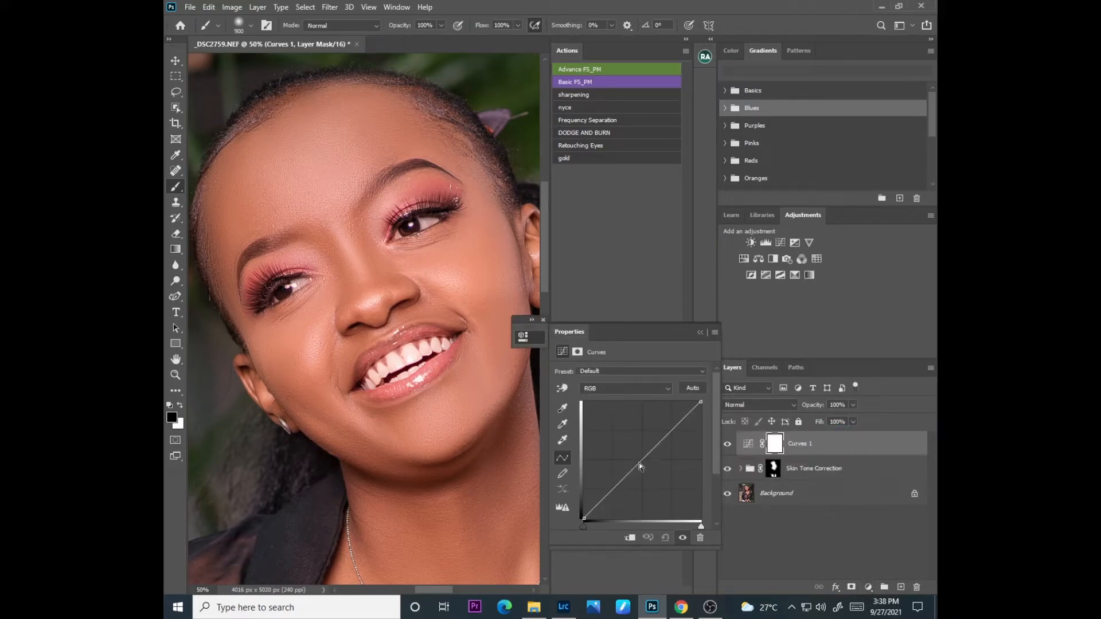
pyautogui.moveTo(638, 465); pyautogui.dragTo(636, 453)
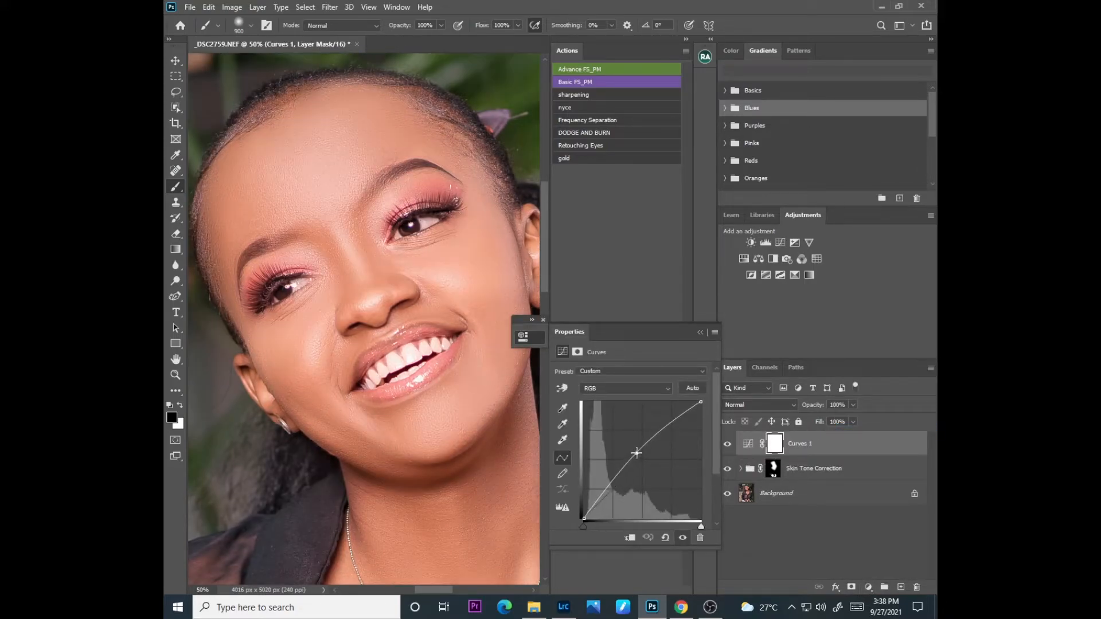
pyautogui.click(701, 334)
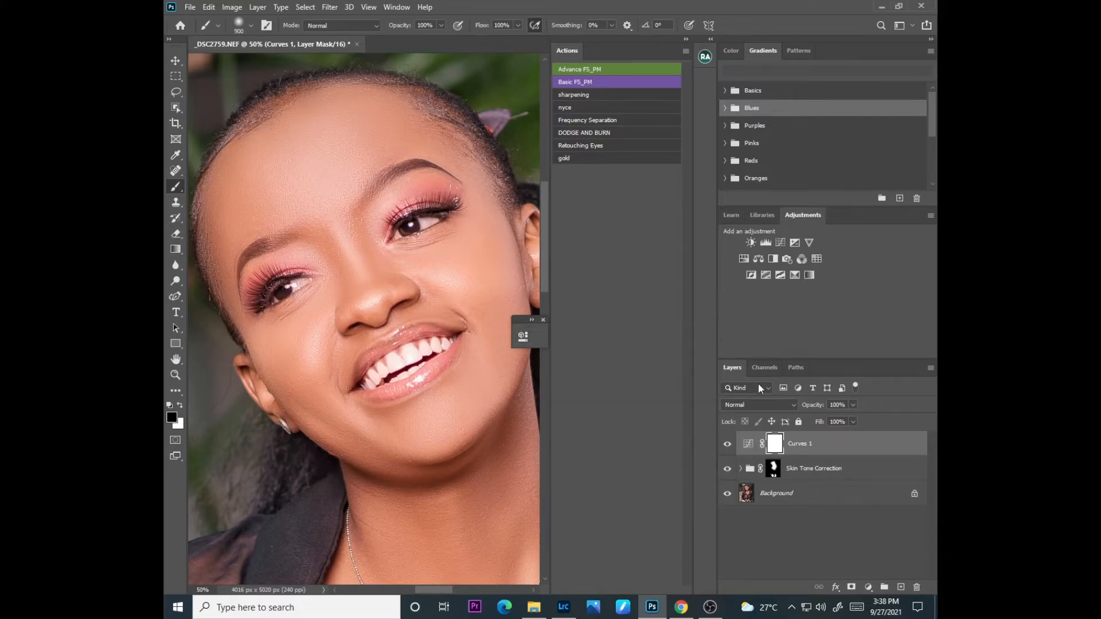
# Step: Limit the Curves 1 layer to highlights with Blend If, splitting the Underlying Layer's black slider to 135 / 220
pyautogui.doubleClick(846, 450)
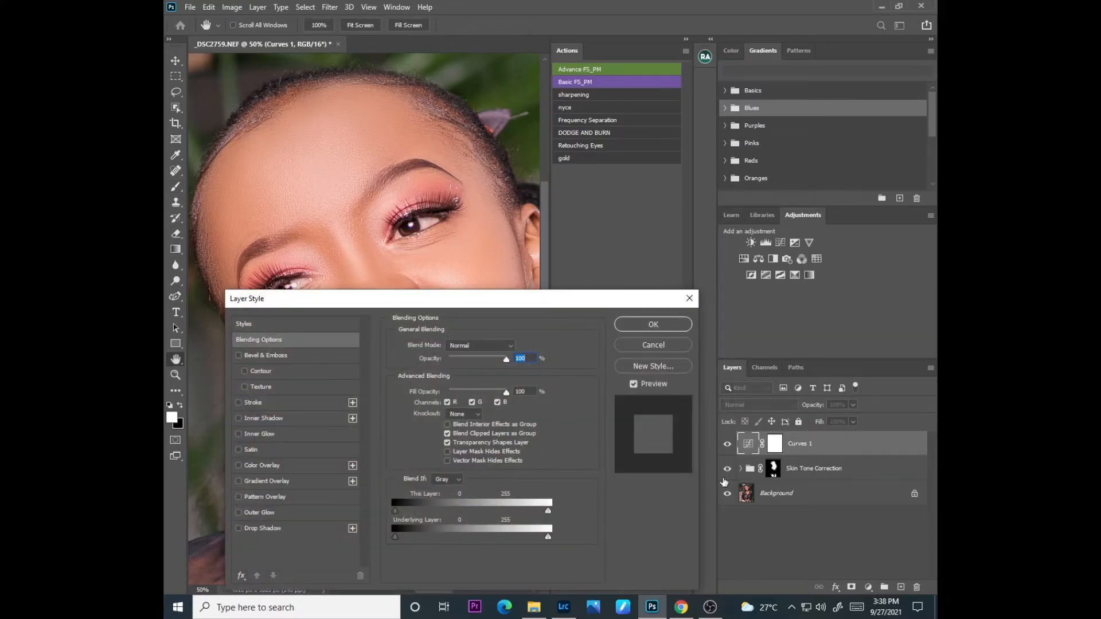
pyautogui.moveTo(397, 535); pyautogui.dragTo(510, 535)
pyautogui.press('alt')
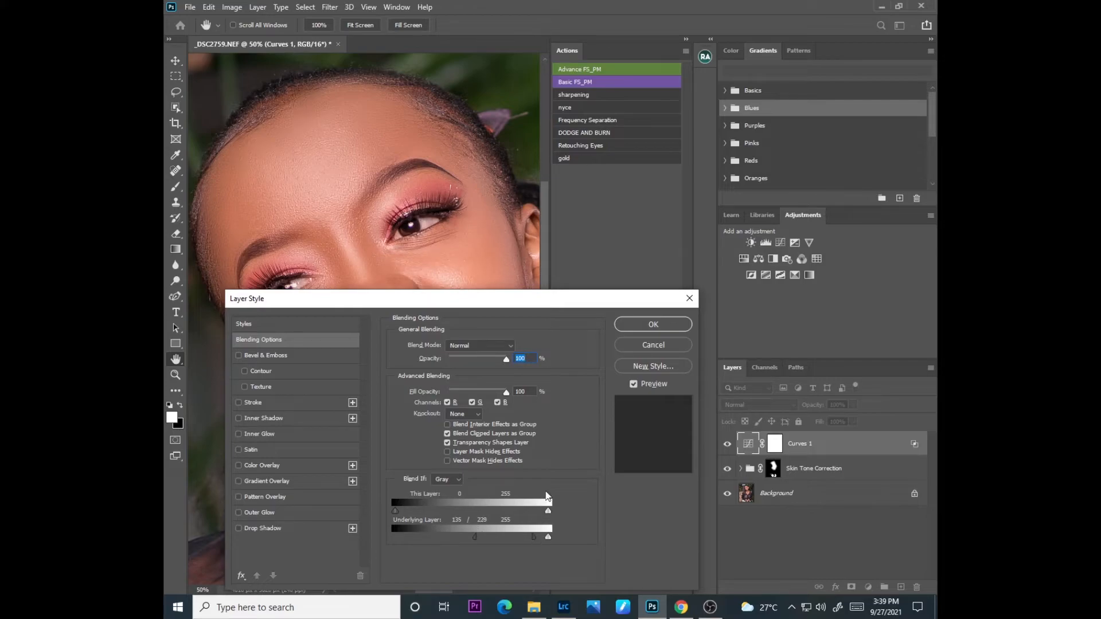
pyautogui.click(653, 324)
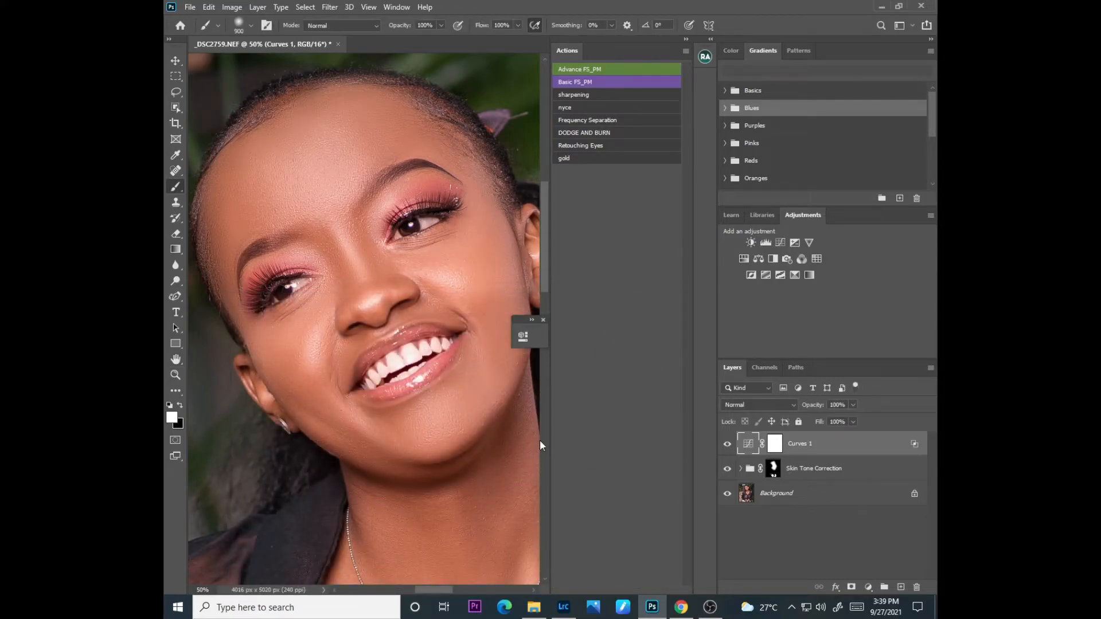
# Step: Reduce the opacity of the Curves 1 layer to soften the brightening
pyautogui.hotkey('ctrl', '-')
pyautogui.hotkey('ctrl', '-')
pyautogui.hotkey('ctrl', '-')
pyautogui.hotkey('ctrl', '-')
pyautogui.click(853, 405)
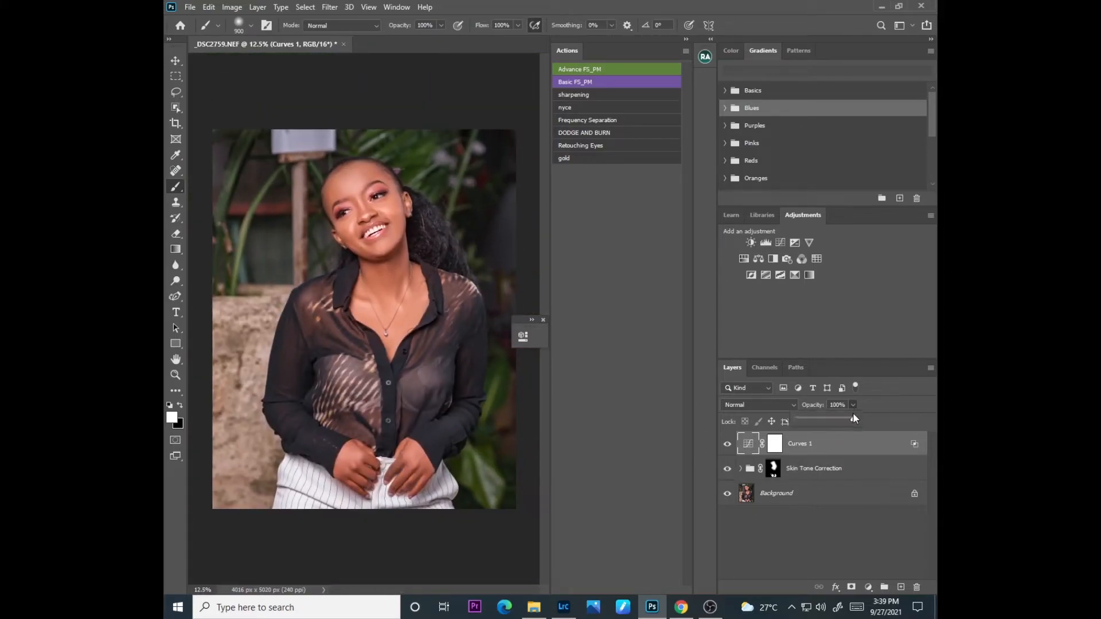
pyautogui.moveTo(852, 421); pyautogui.dragTo(836, 422)
# Step: Add a Brightness/Contrast adjustment layer with Use Legacy on and set the contrast to 6
pyautogui.click(868, 588)
pyautogui.click(875, 408)
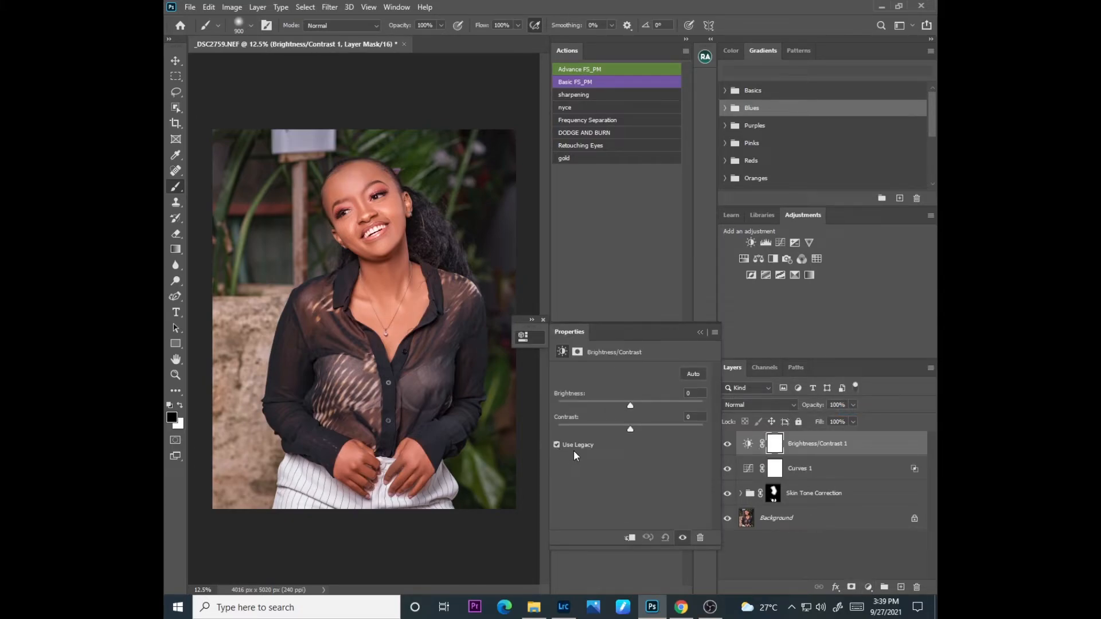
pyautogui.moveTo(631, 428); pyautogui.dragTo(635, 430)
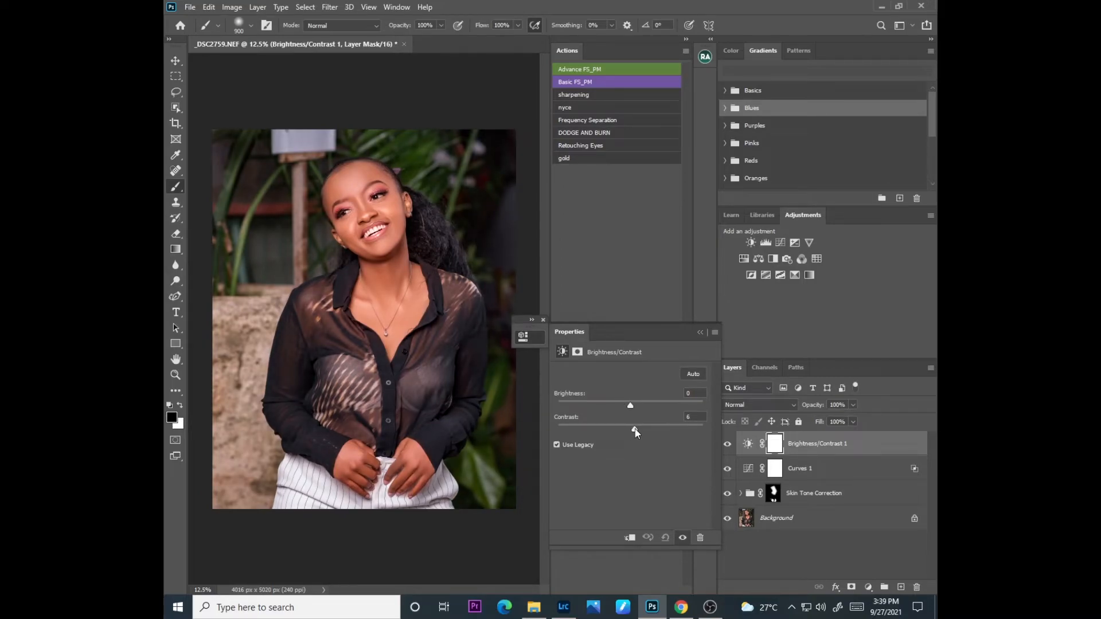
pyautogui.click(702, 333)
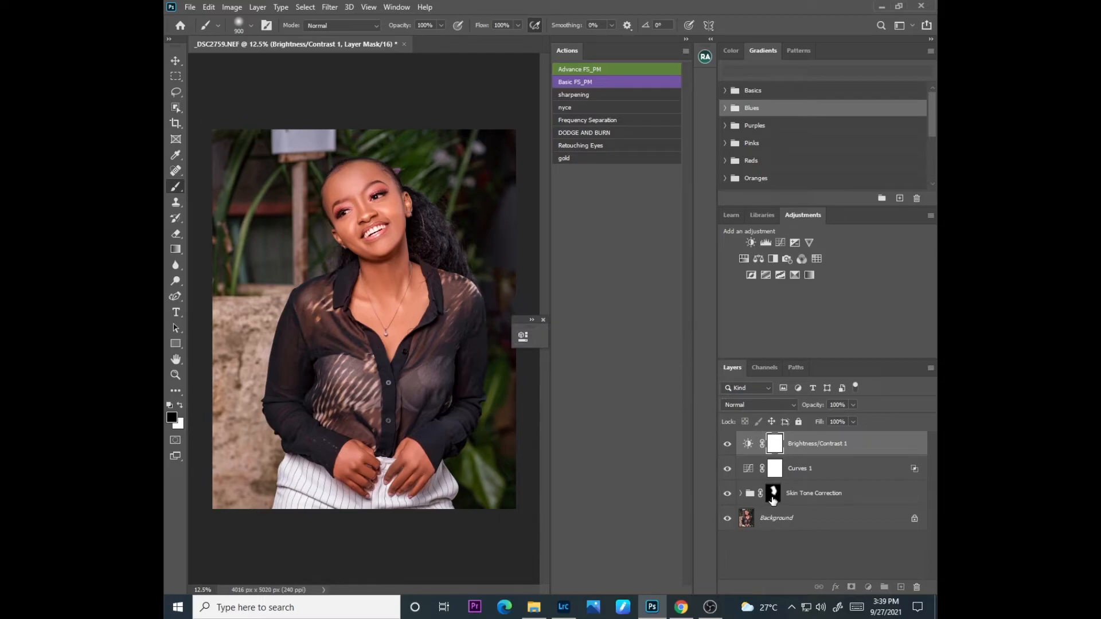
# Step: Refine the Skin Tone Correction mask over the facial details with a black brush at size 60
pyautogui.click(773, 494)
pyautogui.hotkey('ctrl', '+')
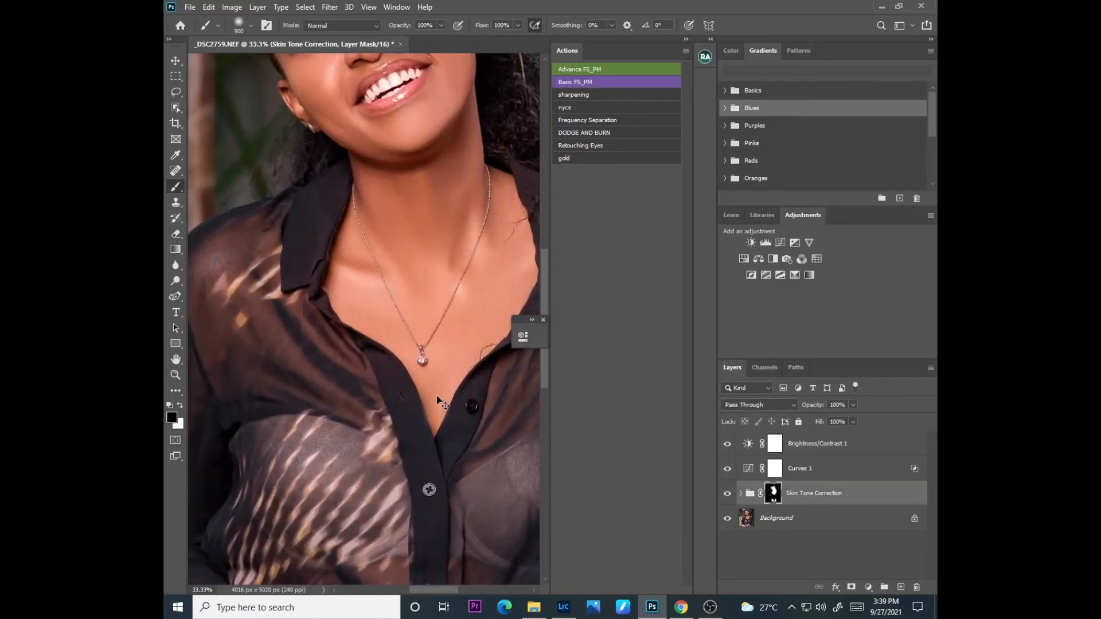
pyautogui.moveTo(546, 283); pyautogui.dragTo(545, 216)
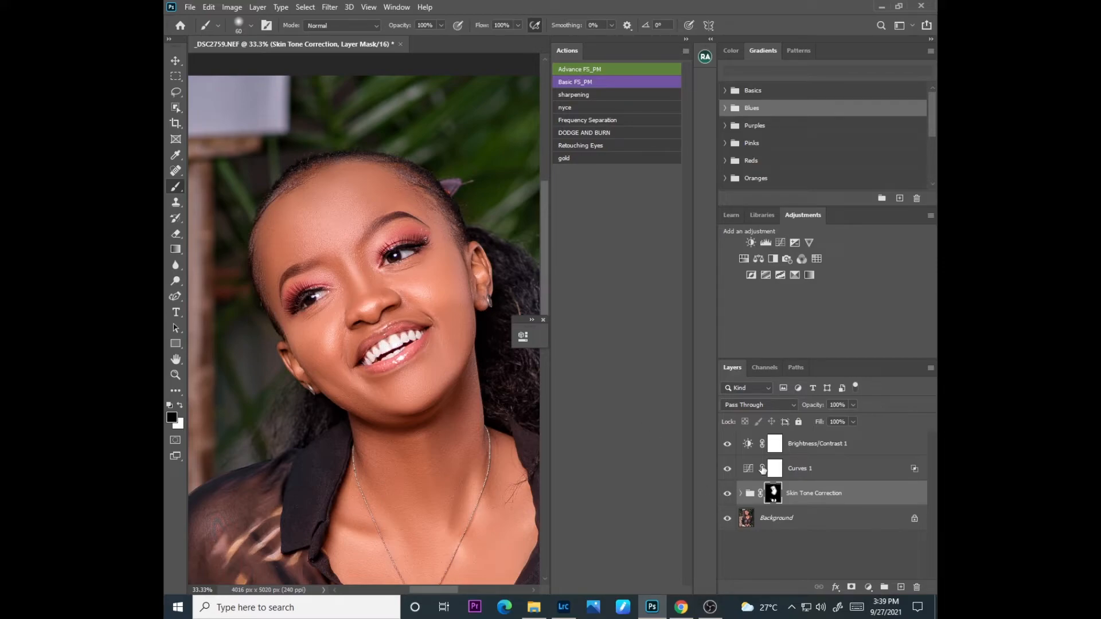
# Step: Merge the Brightness/Contrast, Curves, Skin Tone Correction and Background layers into a single Background layer
pyautogui.click(784, 520)
pyautogui.keyDown('shift'); pyautogui.click(802, 468); pyautogui.keyUp('shift')
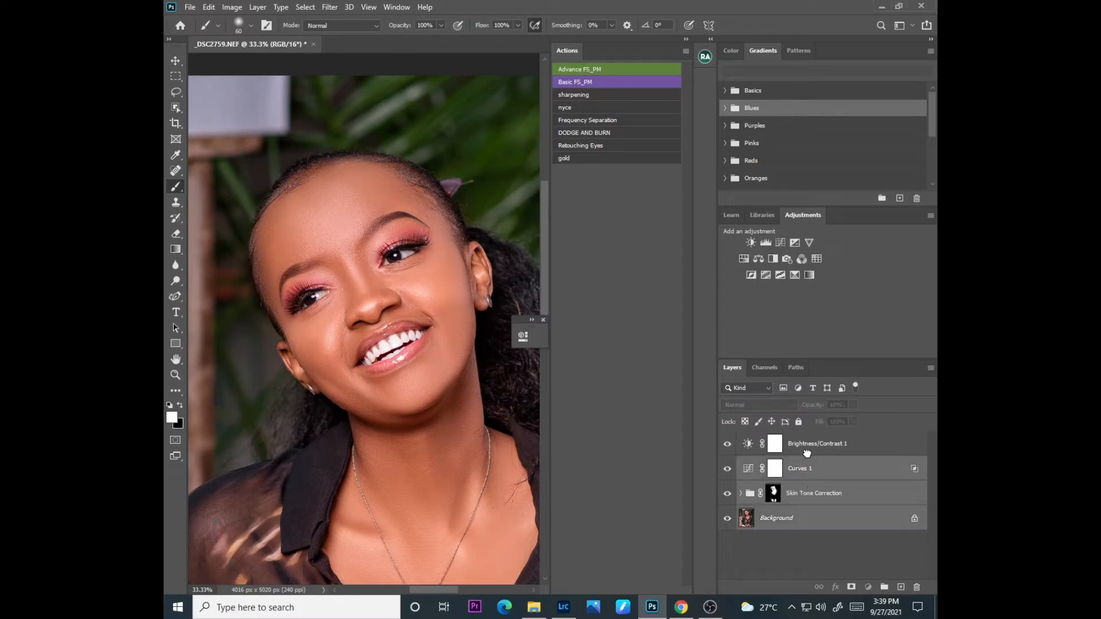
pyautogui.keyDown('shift'); pyautogui.click(798, 445); pyautogui.keyUp('shift')
pyautogui.rightClick(795, 448)
pyautogui.click(677, 441)
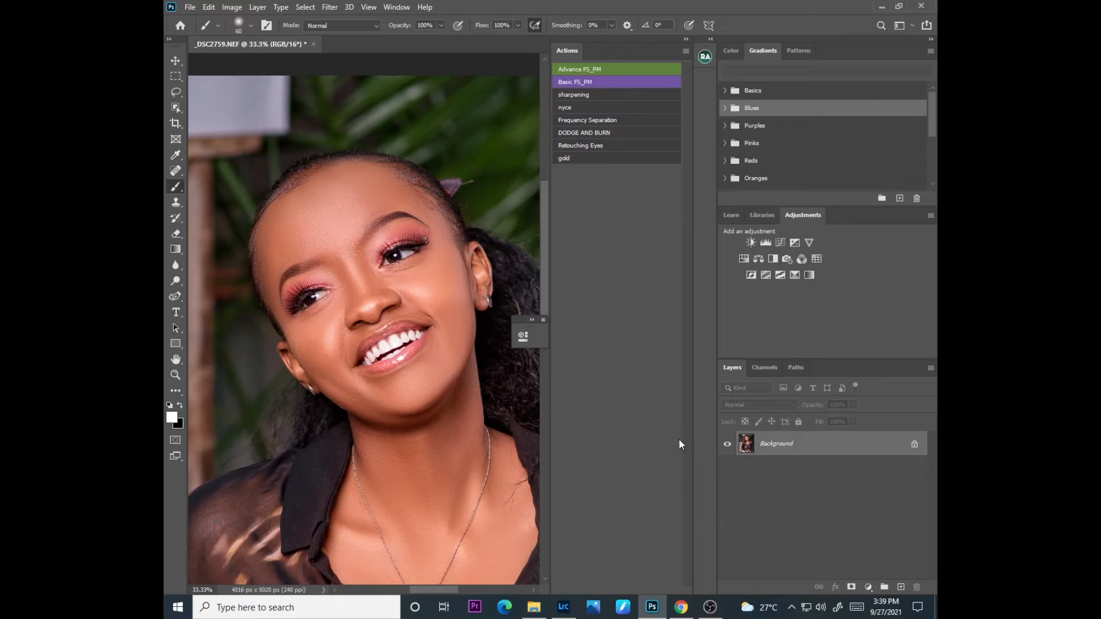
# Step: Duplicate the Background layer and open the copy in the Camera Raw Filter
pyautogui.hotkey('ctrl', 'j')
pyautogui.click(330, 7)
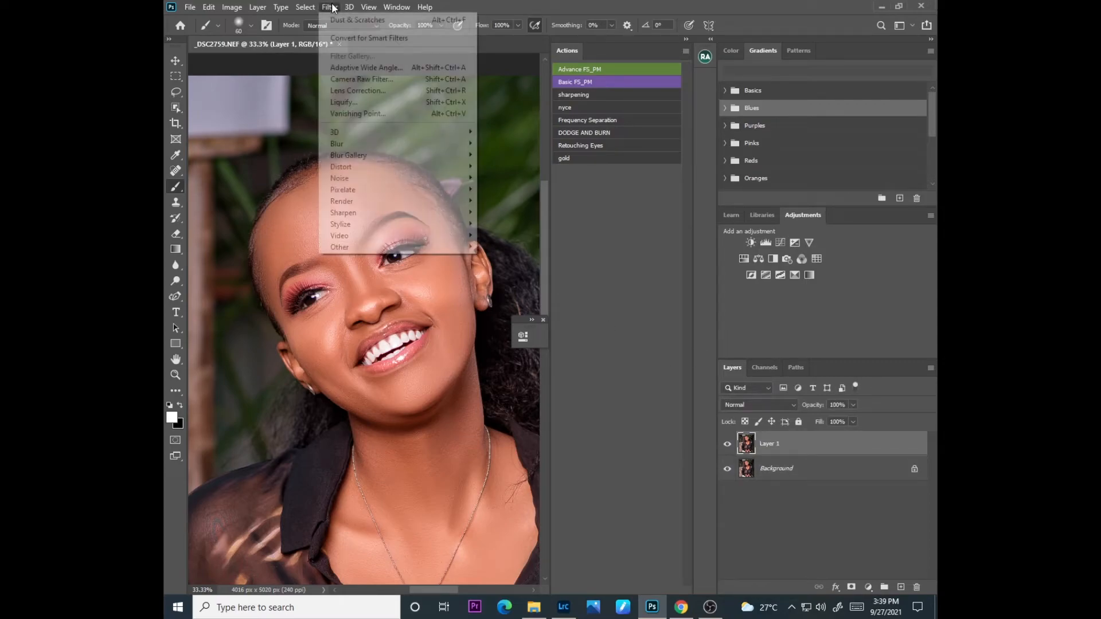
pyautogui.click(343, 79)
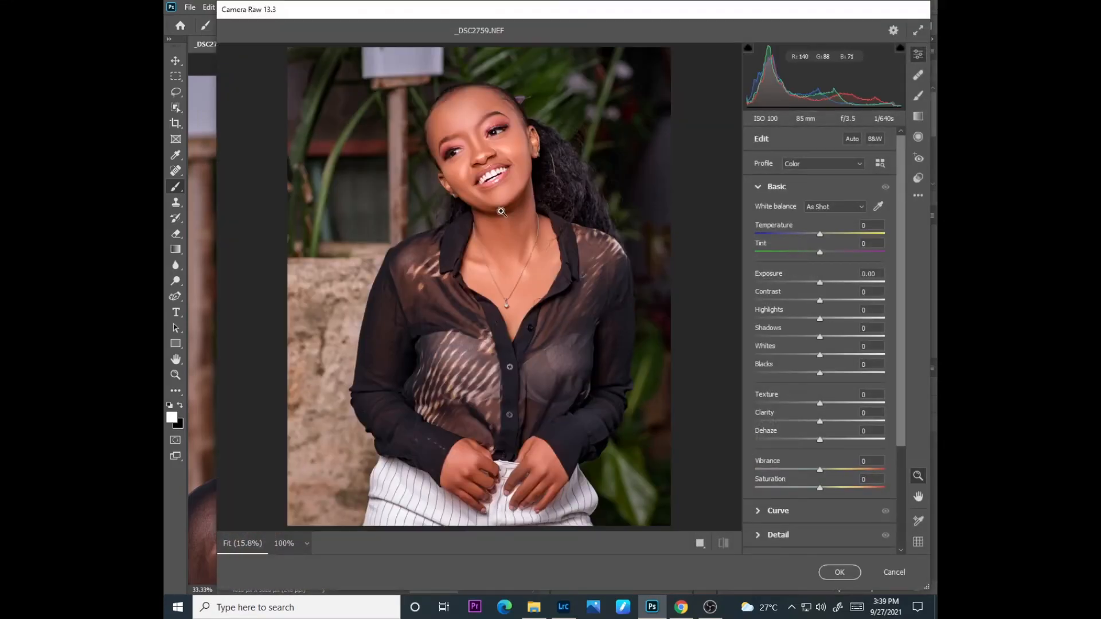
# Step: Brighten the whites of both eyes with the Camera Raw adjustment brush at size 2, flow 20, density 73 and exposure +2.40
pyautogui.click(508, 138)
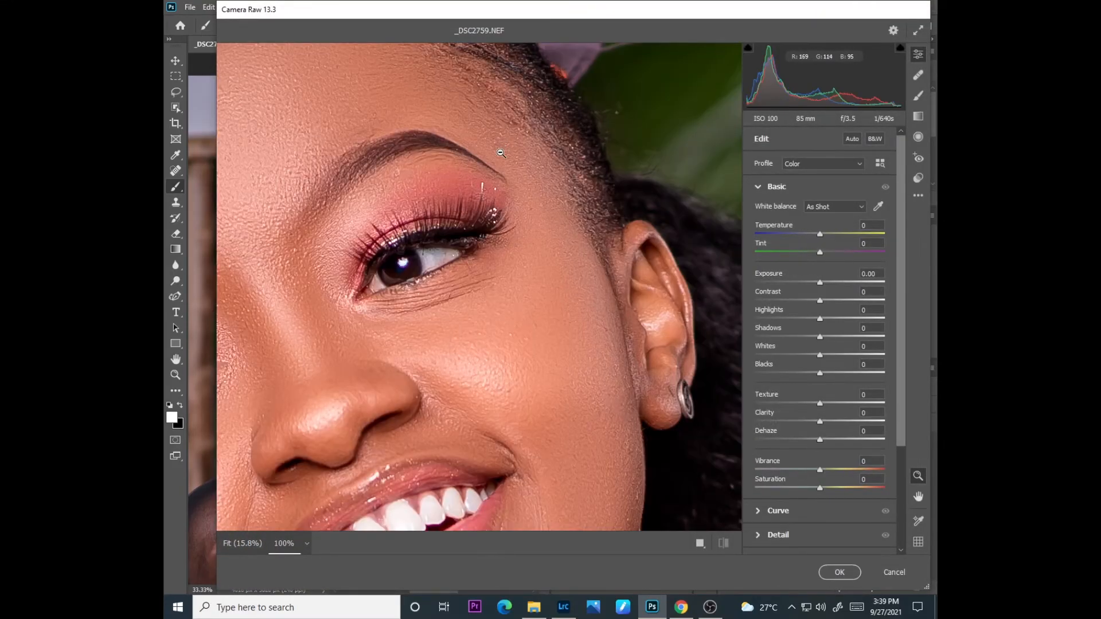
pyautogui.click(918, 95)
pyautogui.click(430, 258)
pyautogui.moveTo(439, 259)
pyautogui.mouseDown()
pyautogui.moveTo(453, 253)
pyautogui.moveTo(383, 278)
pyautogui.mouseUp()
pyautogui.moveTo(381, 279)
pyautogui.mouseDown()
pyautogui.moveTo(402, 264)
pyautogui.moveTo(404, 278)
pyautogui.mouseUp()
pyautogui.moveTo(230, 349)
pyautogui.mouseDown()
pyautogui.moveTo(182, 382)
pyautogui.moveTo(206, 383)
pyautogui.mouseUp()
pyautogui.hotkey('ctrl', 'z')
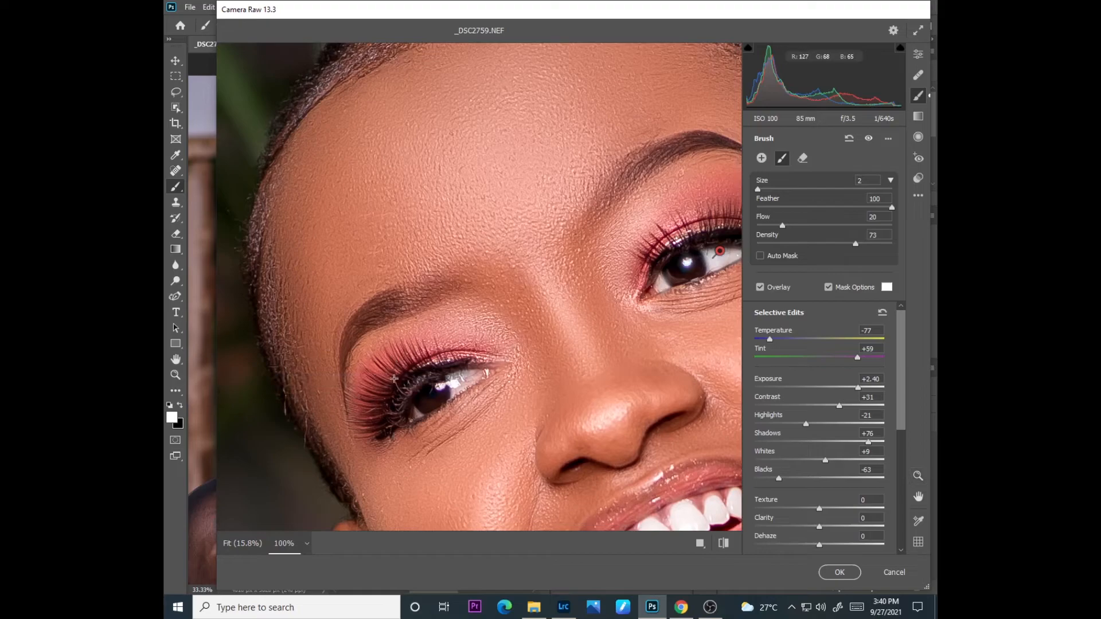
pyautogui.moveTo(453, 385); pyautogui.dragTo(415, 413)
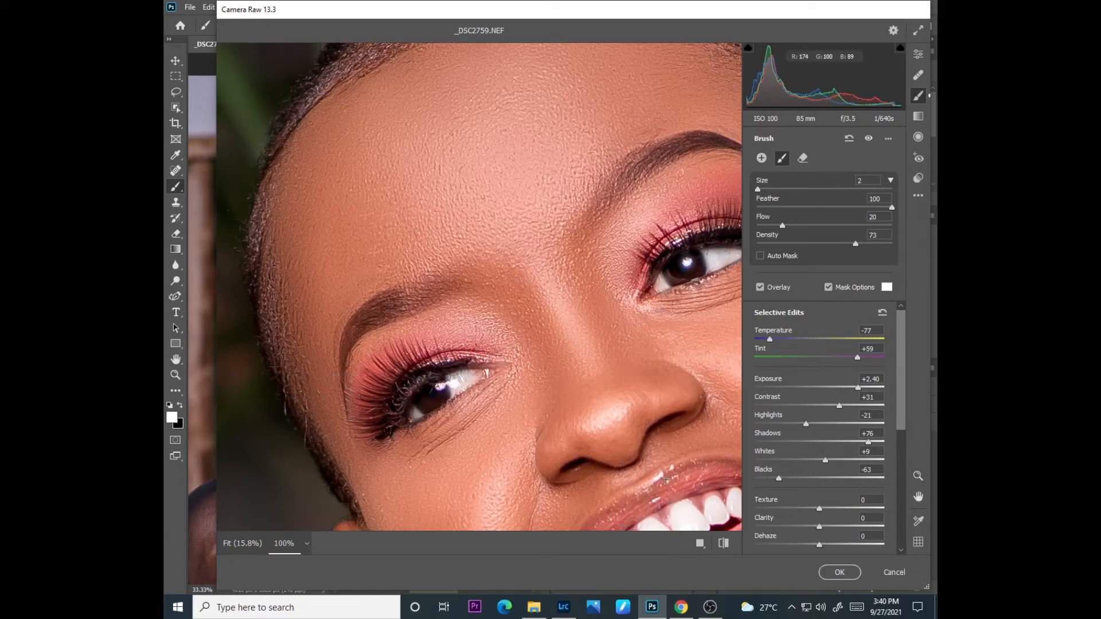
# Step: Whiten the teeth with the same adjustment brush, undo the stray stroke across the cheek, and apply the Camera Raw filter
pyautogui.moveTo(664, 476); pyautogui.dragTo(692, 544)
pyautogui.moveTo(678, 473); pyautogui.dragTo(725, 540)
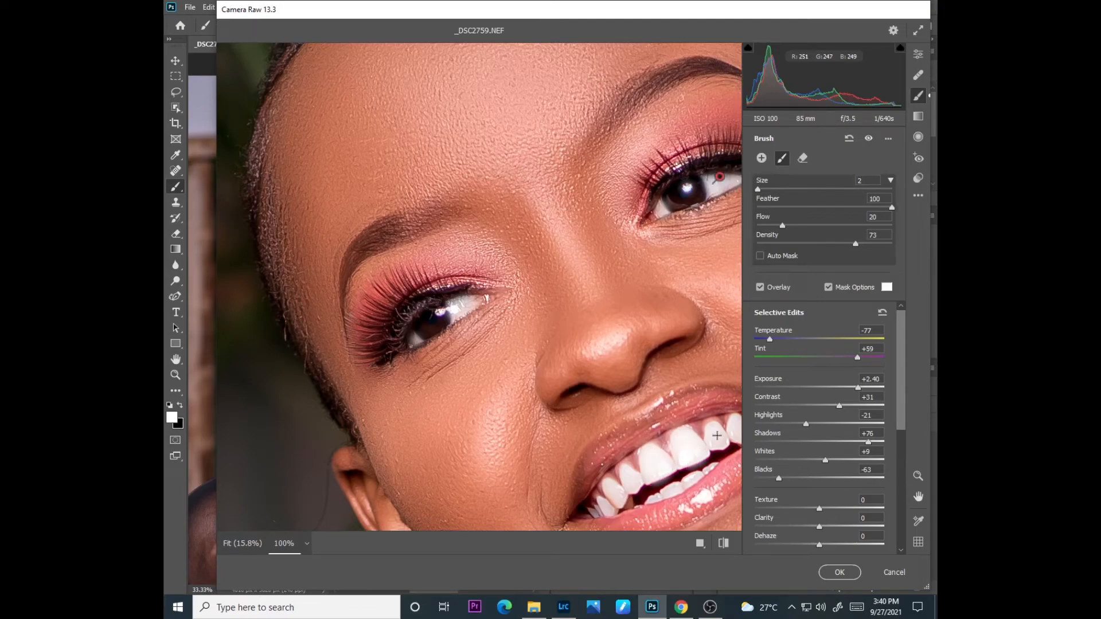
pyautogui.moveTo(734, 434); pyautogui.dragTo(744, 426)
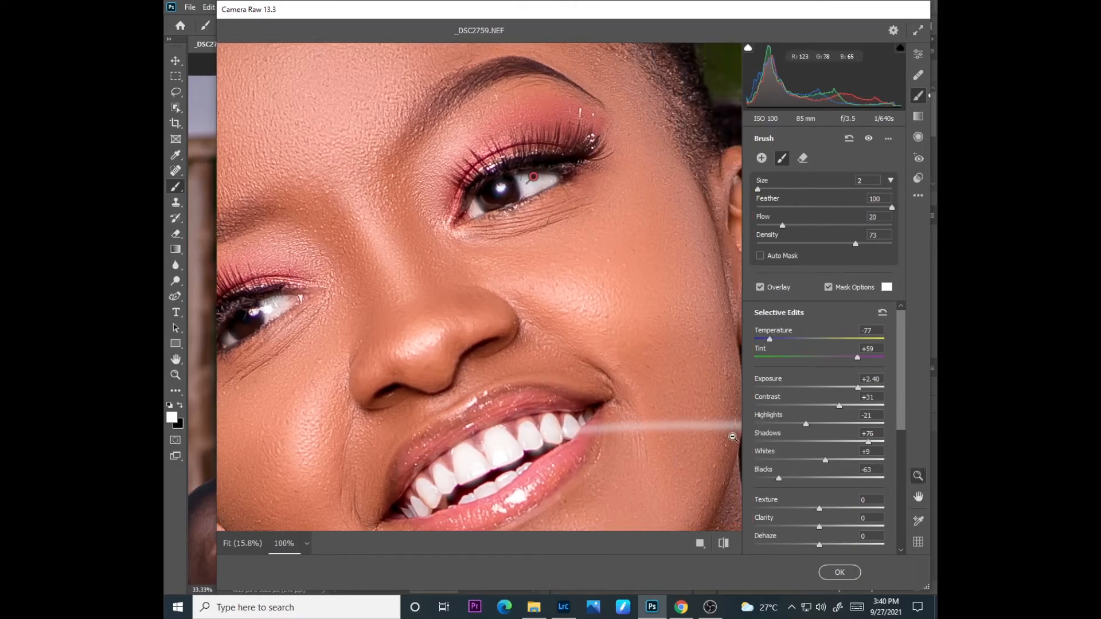
pyautogui.hotkey('ctrl', 'z')
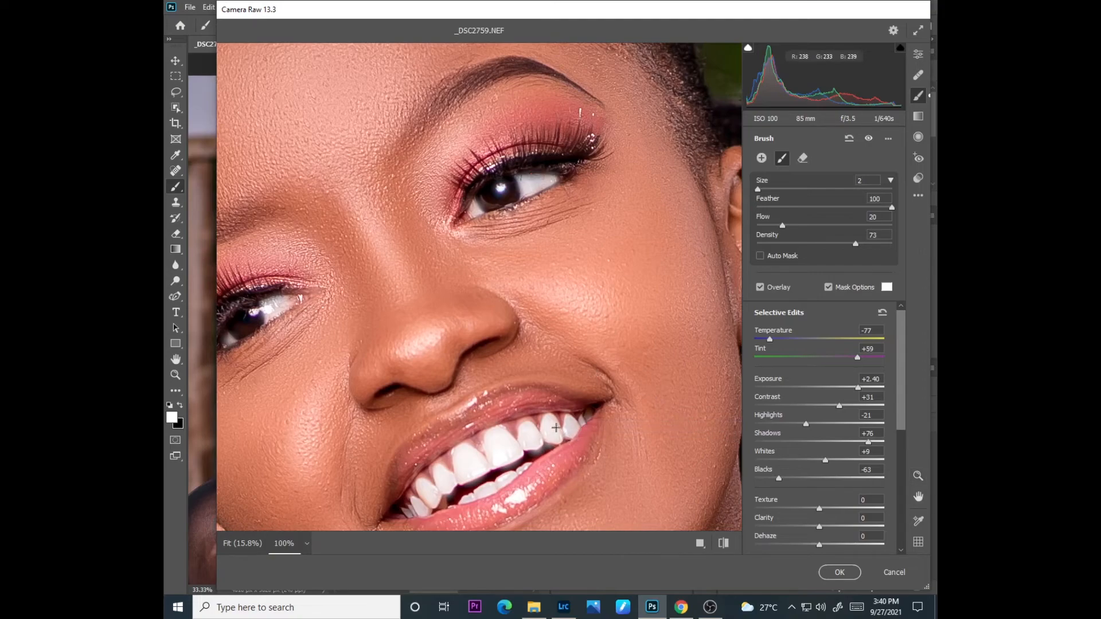
pyautogui.click(839, 572)
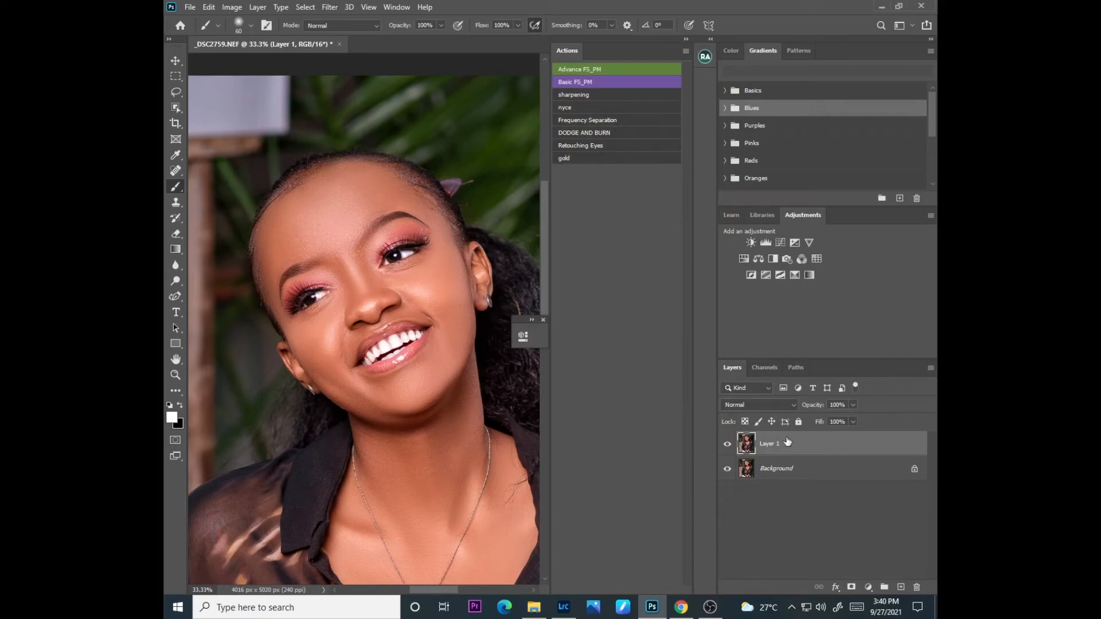
# Step: Lower the opacity of Layer 1 to 68% to soften the eye and teeth brightening
pyautogui.click(853, 406)
pyautogui.hotkey('ctrl', '-')
pyautogui.hotkey('ctrl', '-')
pyautogui.hotkey('ctrl', '-')
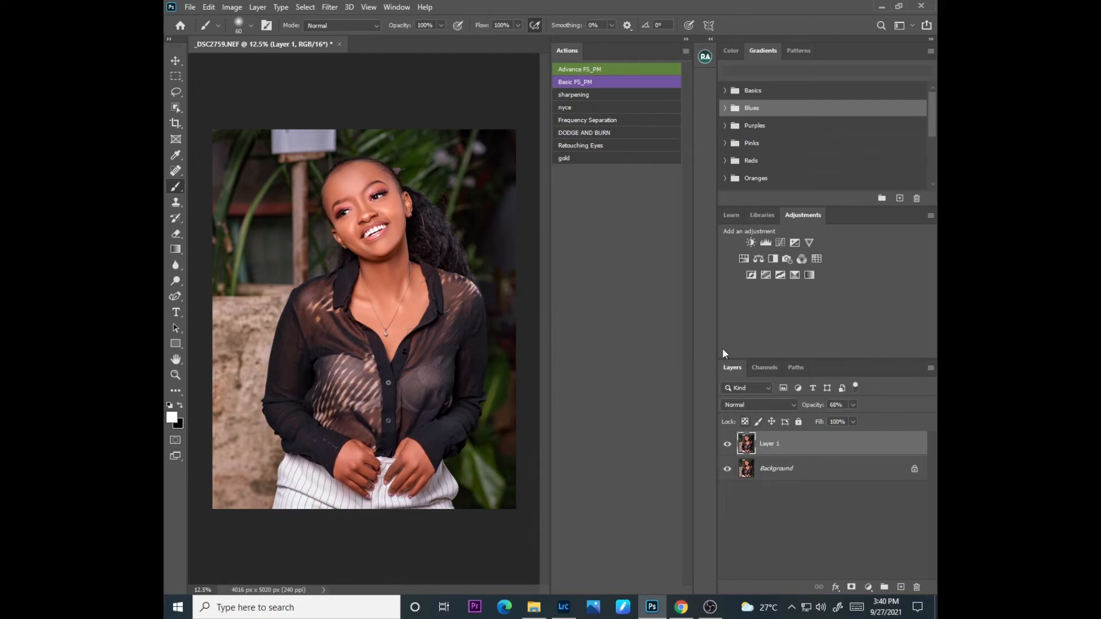
# Step: Run the Frequency Separation action with a Gaussian Blur radius of 4 pixels
pyautogui.click(584, 120)
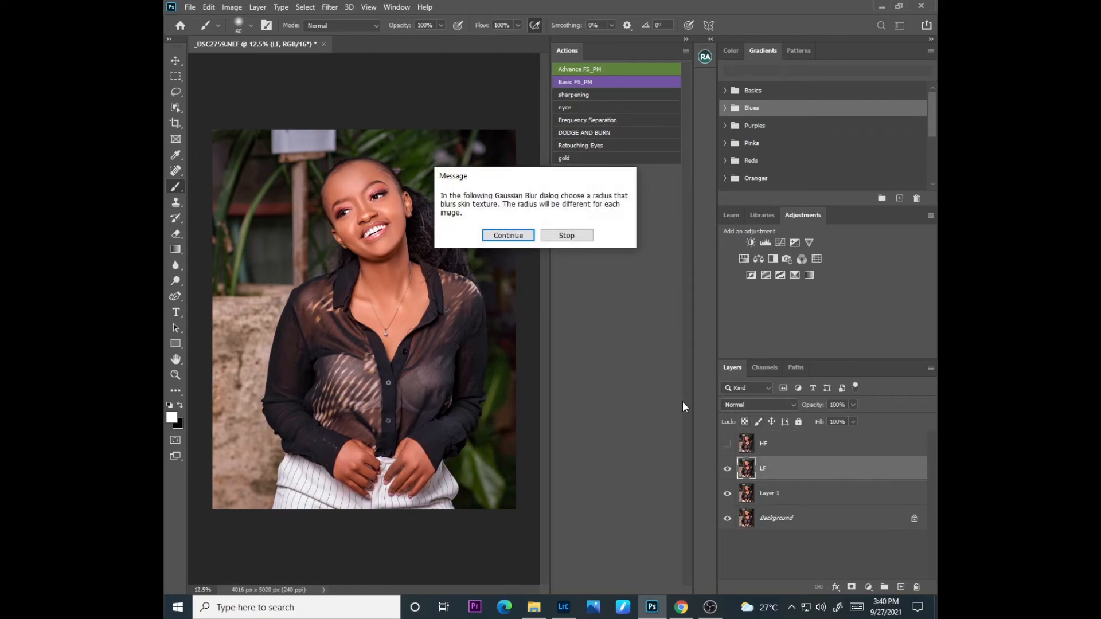
pyautogui.click(508, 235)
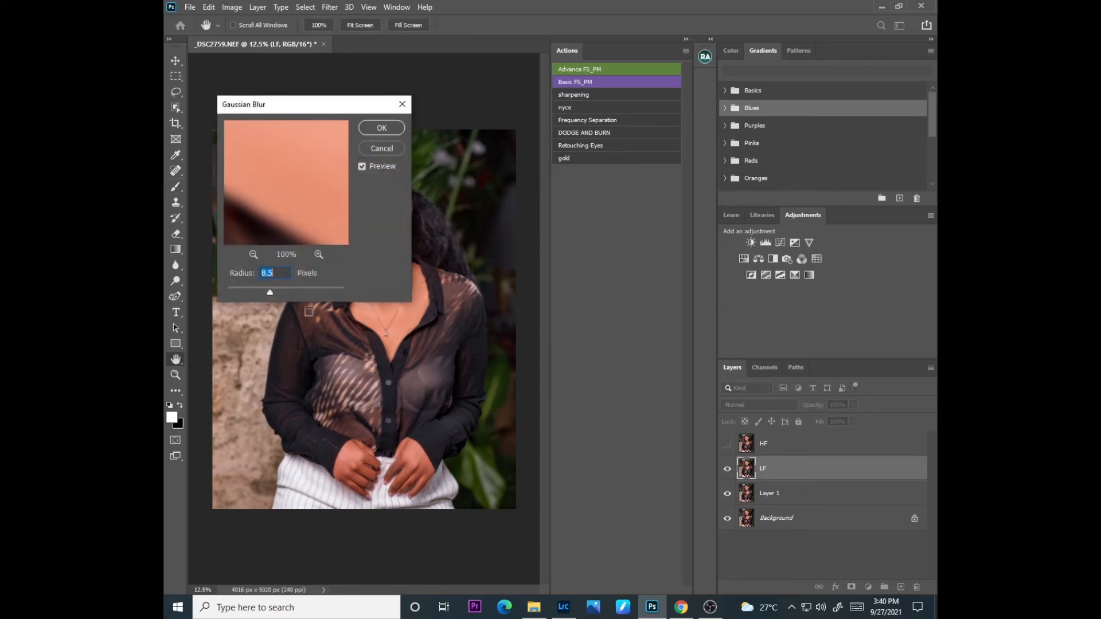
pyautogui.write('4')
pyautogui.click(382, 123)
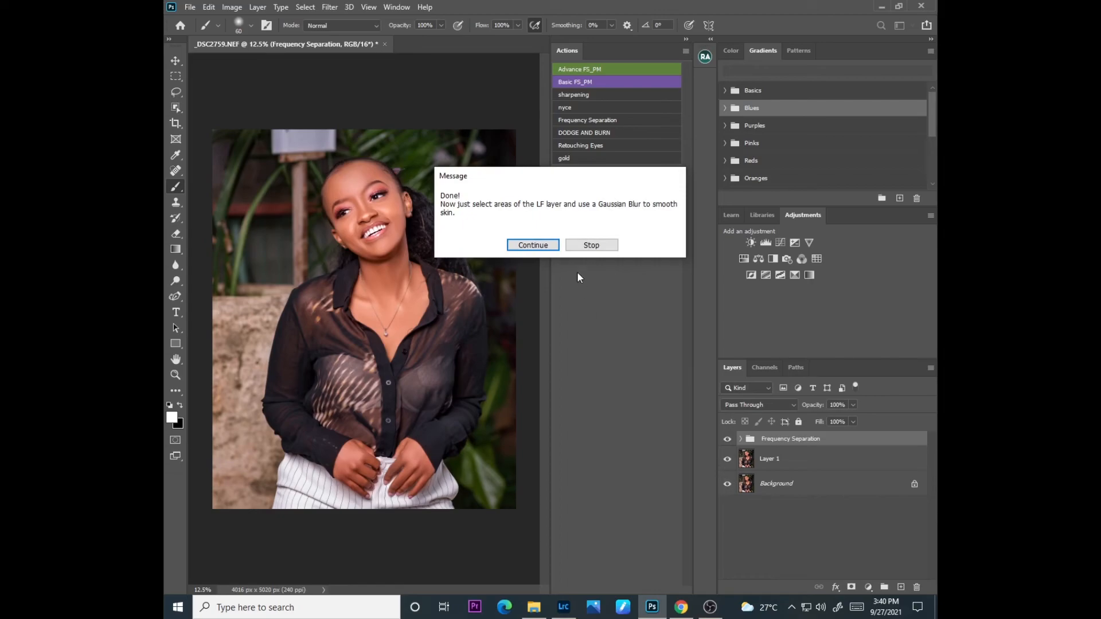
pyautogui.click(539, 246)
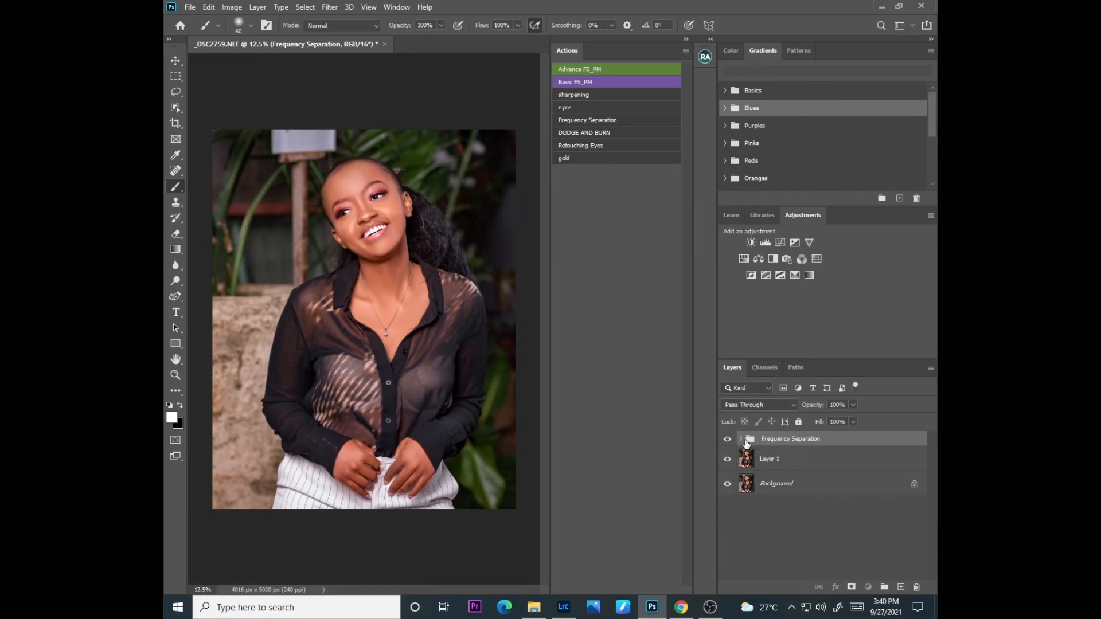
# Step: Duplicate the HF layer inside the Frequency Separation group and hide the copy behind a black layer mask
pyautogui.click(740, 439)
pyautogui.click(791, 466)
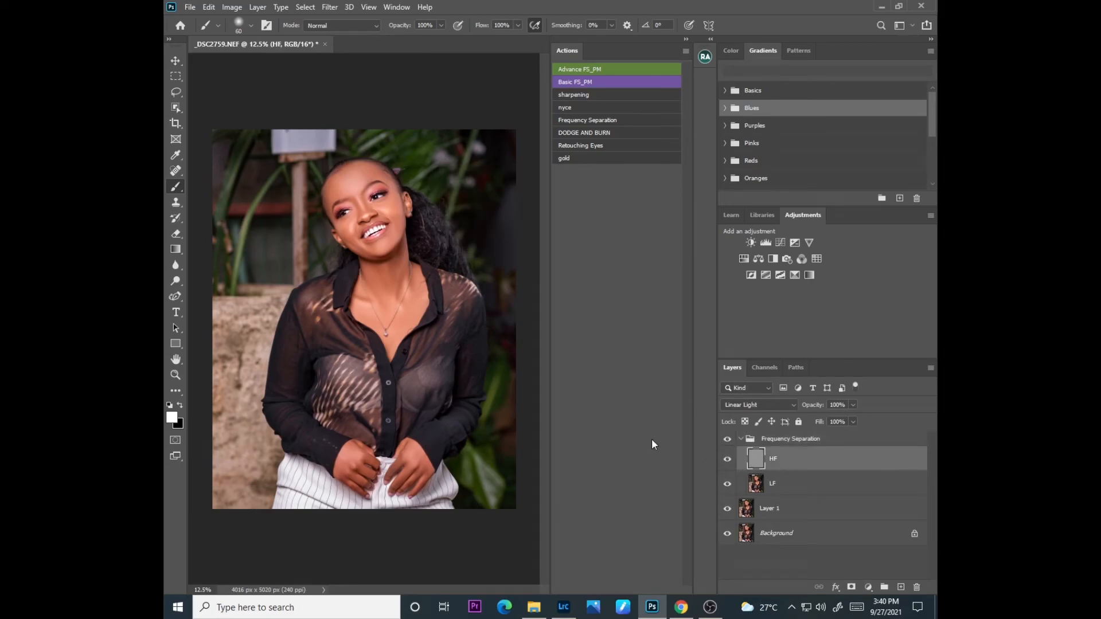
pyautogui.hotkey('ctrl', 'j')
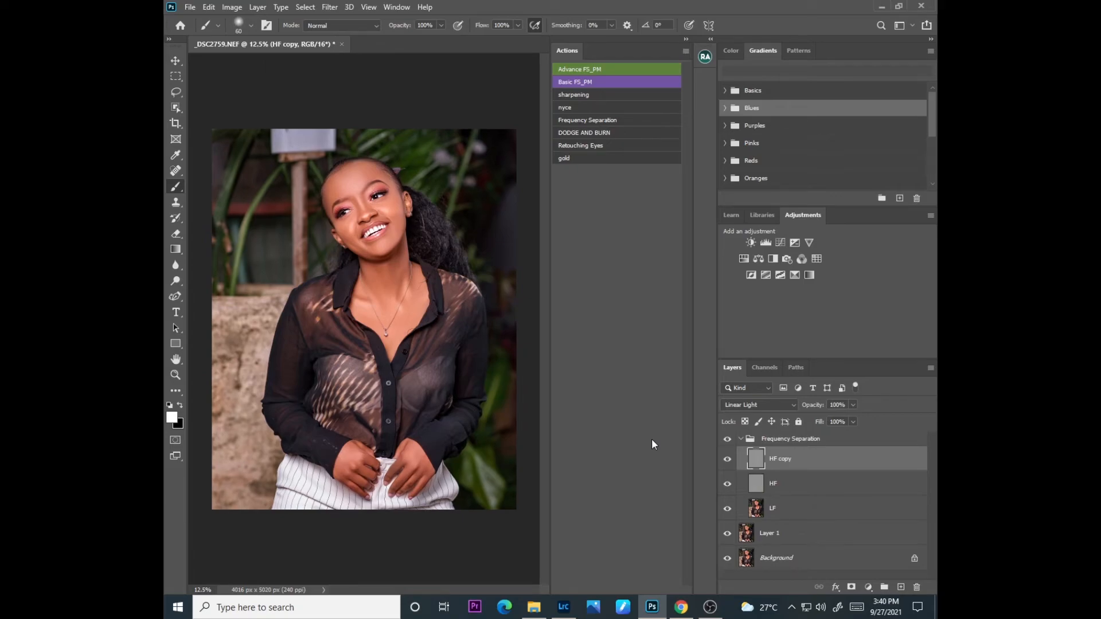
pyautogui.hotkey('ctrl', '+')
pyautogui.hotkey('ctrl', '+')
pyautogui.hotkey('ctrl', '+')
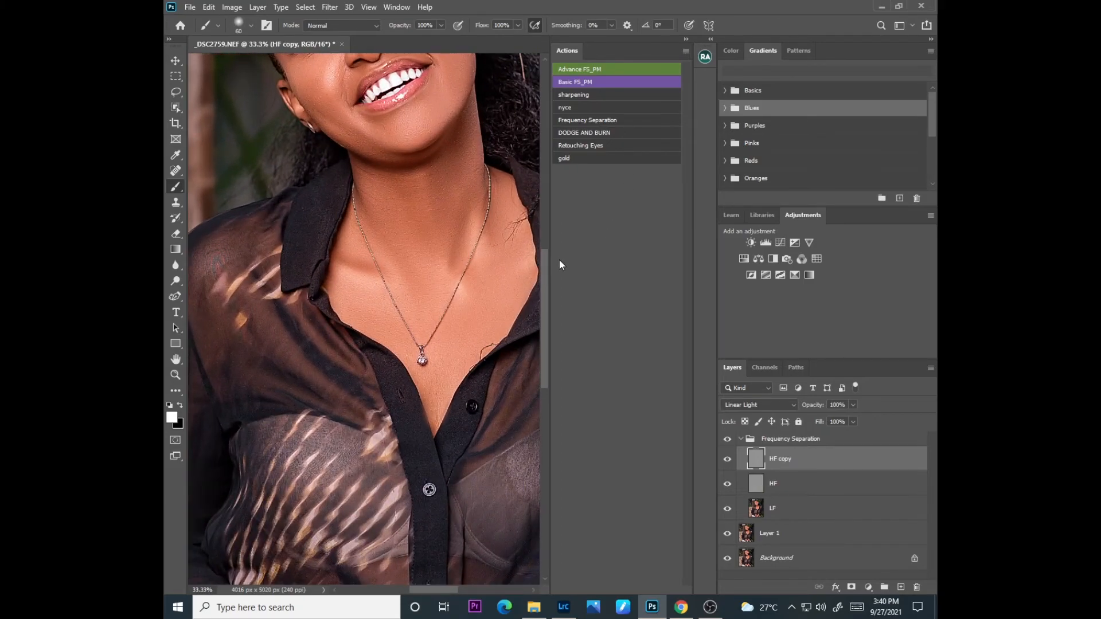
pyautogui.scroll(5, 546, 238)
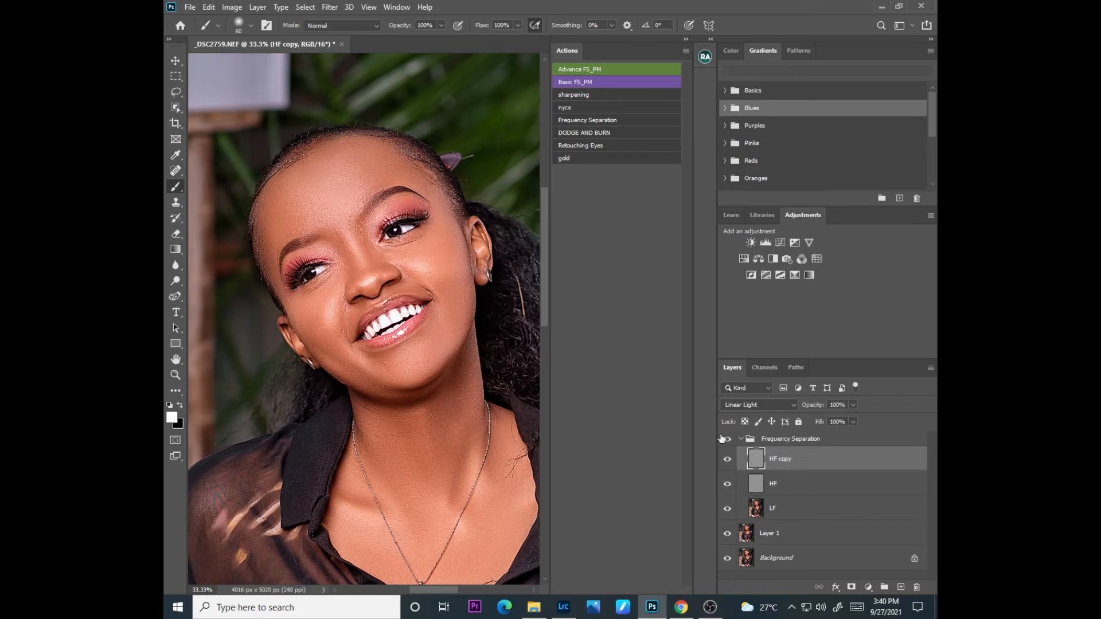
pyautogui.click(851, 587)
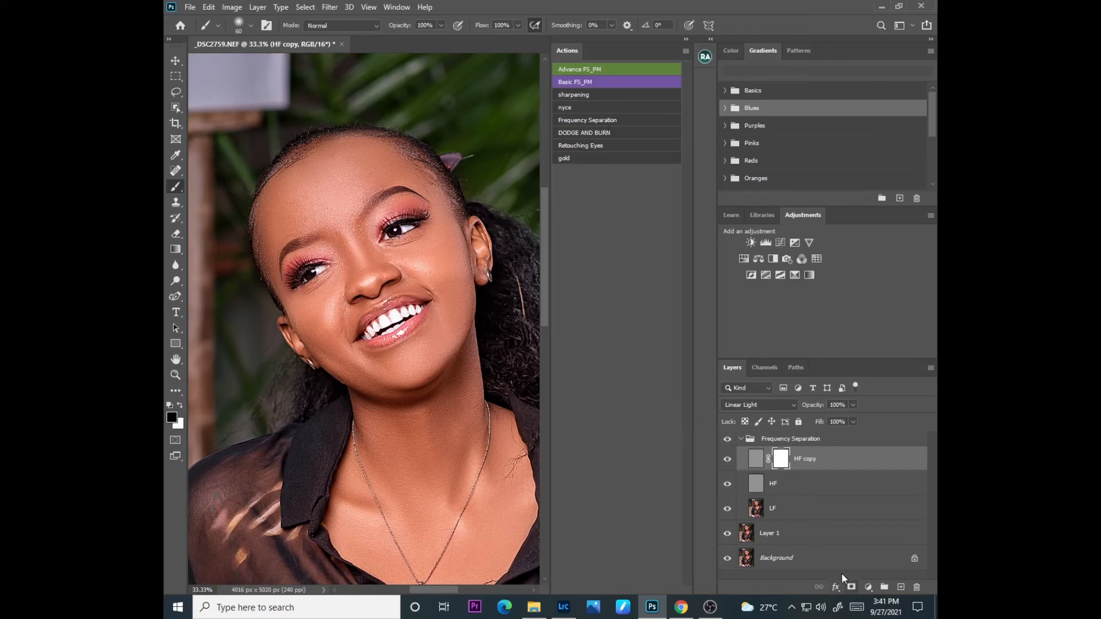
pyautogui.hotkey('ctrl', 'i')
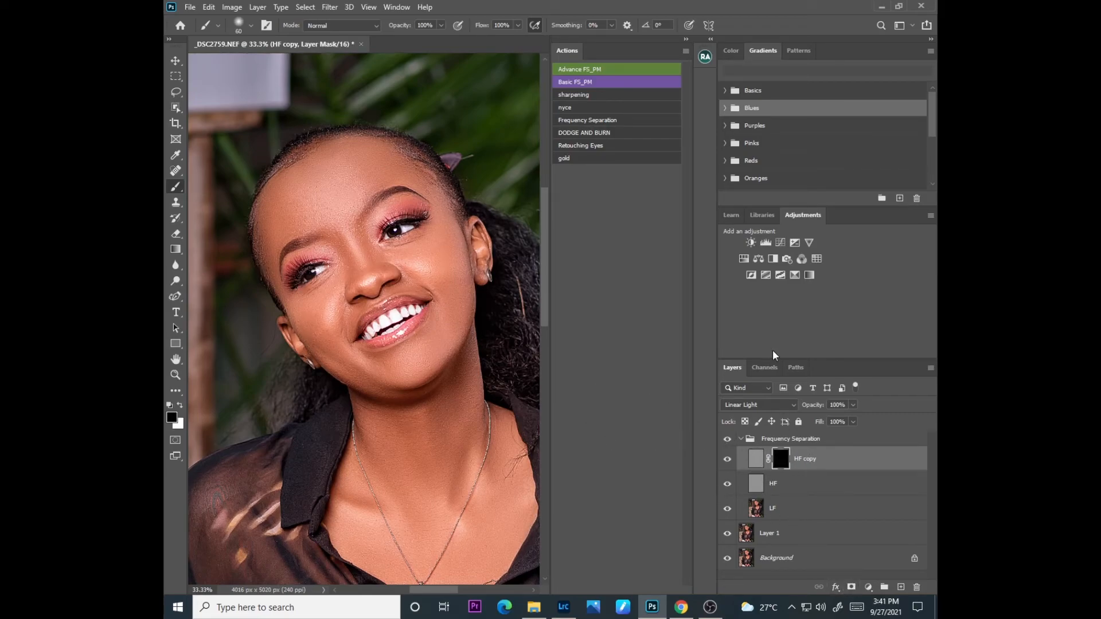
# Step: Sharpen the eye by painting on the HF copy mask with a white brush at 41% flow and size 60
pyautogui.click(518, 25)
pyautogui.moveTo(473, 39); pyautogui.dragTo(487, 46)
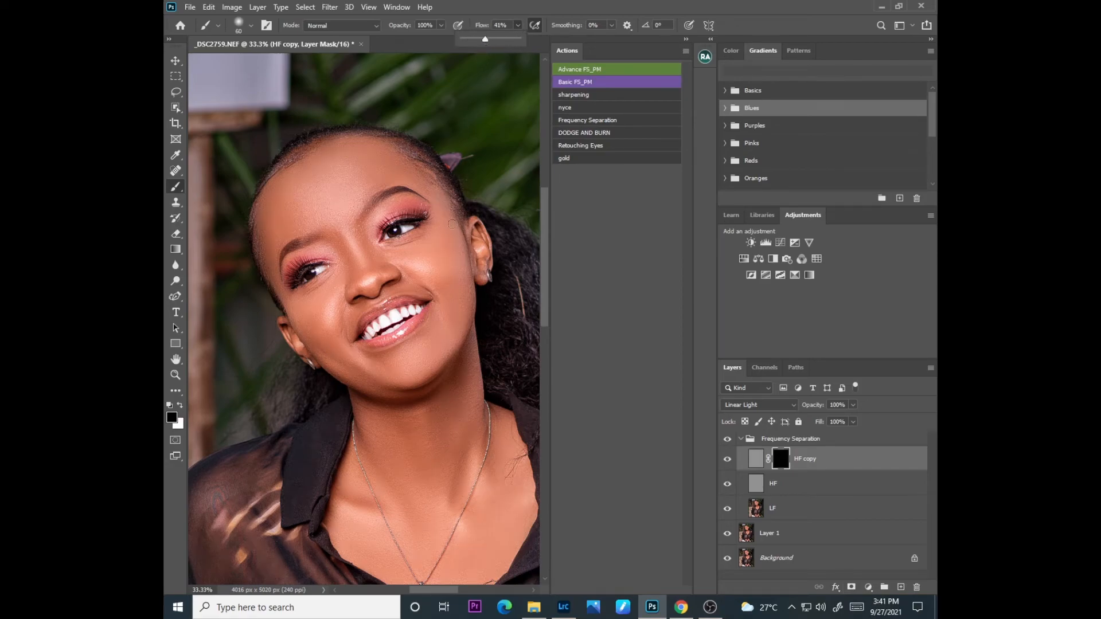
pyautogui.press('x')
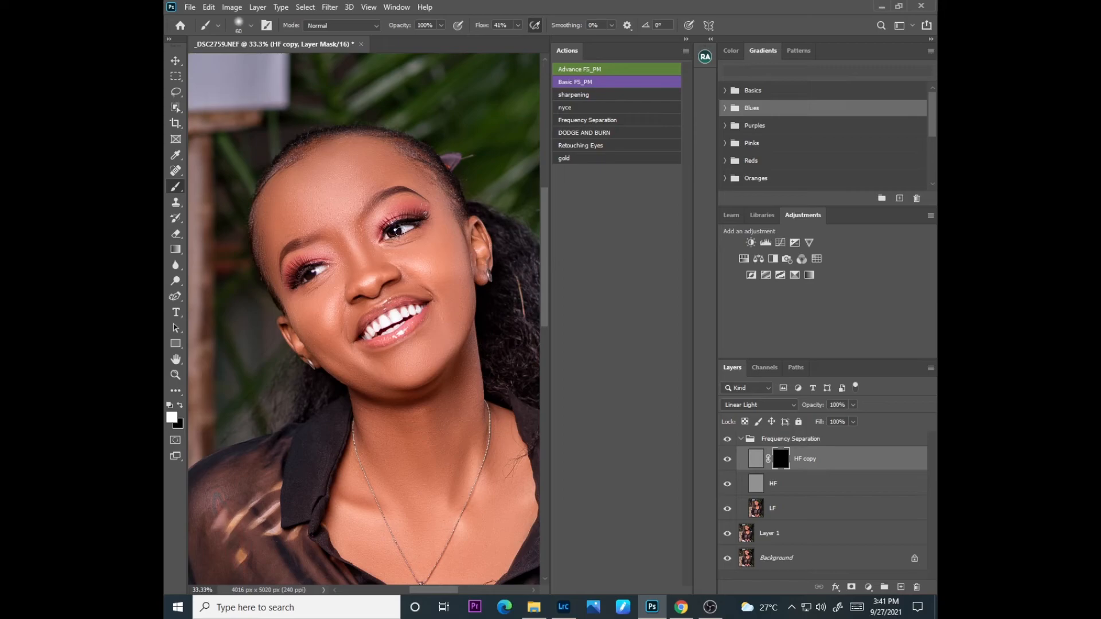
pyautogui.moveTo(320, 266); pyautogui.dragTo(312, 272)
# Step: Paint subtle sharpening over the face and body on the HF copy mask with a white brush at 4% flow, enlarged to 700
pyautogui.press(']')
pyautogui.press(']')
pyautogui.press(']')
pyautogui.press(']')
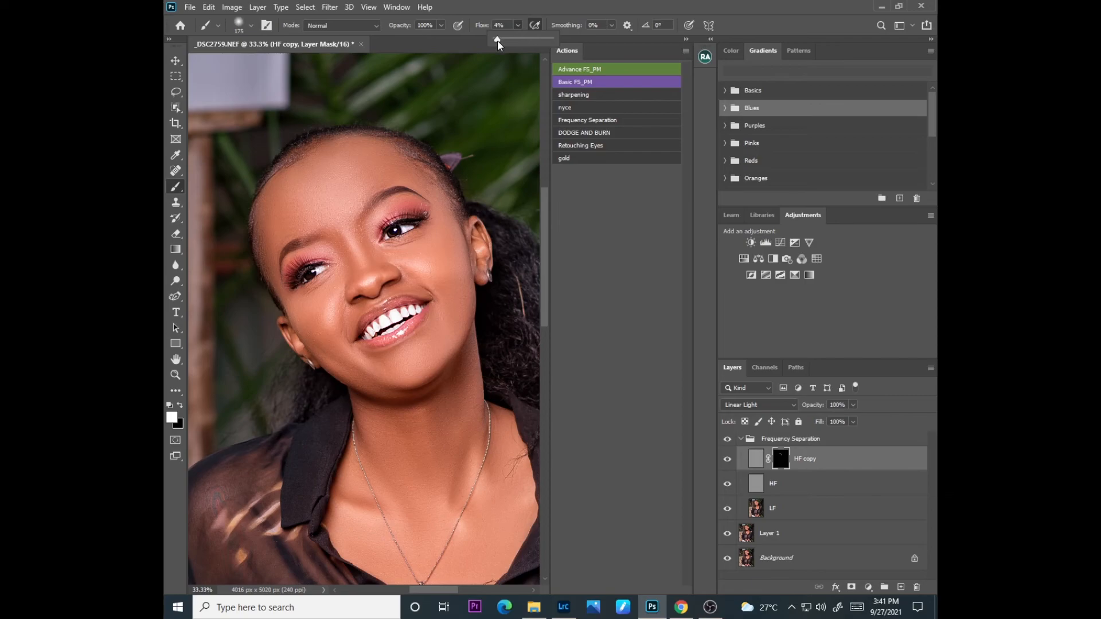
pyautogui.click(465, 154)
pyautogui.press(']')
pyautogui.press(']')
pyautogui.press(']')
pyautogui.press(']')
pyautogui.press(']')
pyautogui.press(']')
pyautogui.press(']')
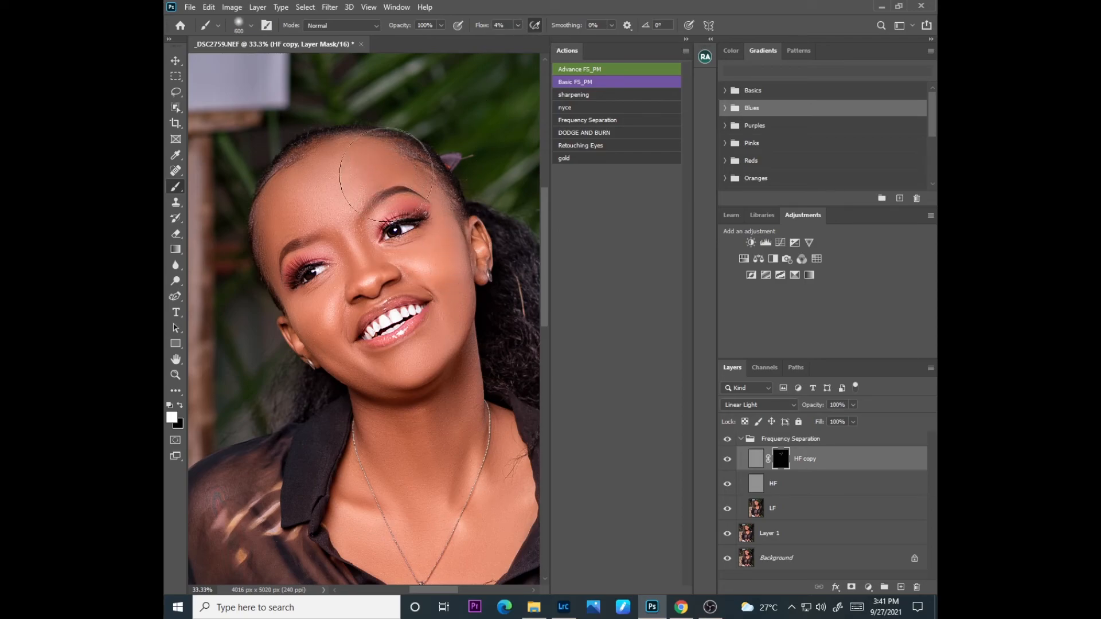
pyautogui.hotkey('ctrl', '-')
pyautogui.hotkey('ctrl', '-')
pyautogui.hotkey('ctrl', '-')
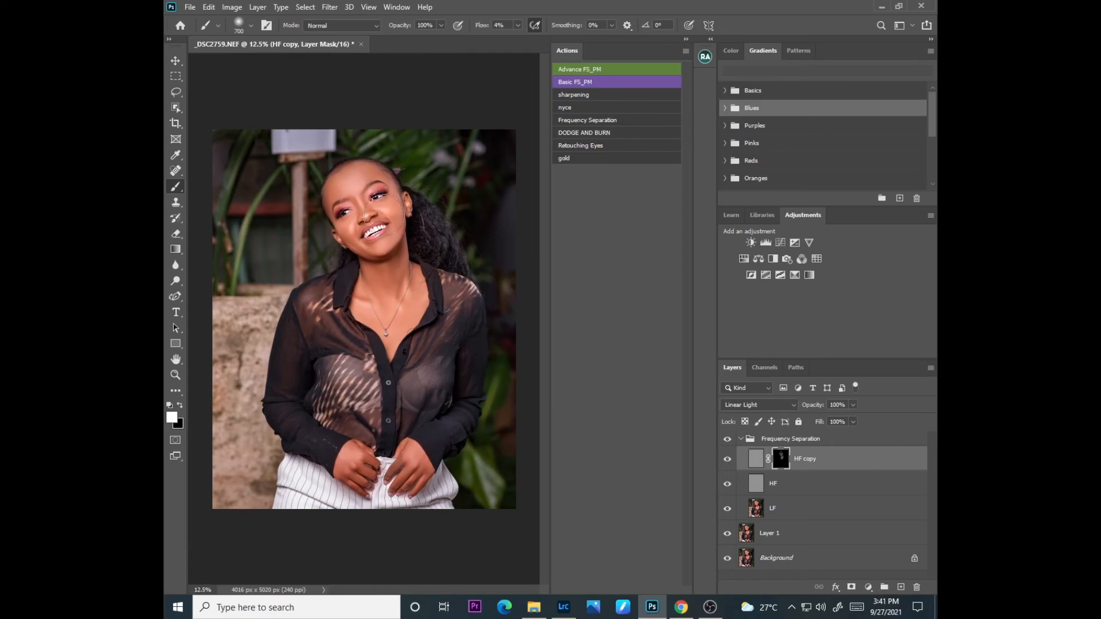
pyautogui.moveTo(329, 455)
pyautogui.mouseDown()
pyautogui.moveTo(385, 342)
pyautogui.moveTo(370, 339)
pyautogui.mouseUp()
pyautogui.click(741, 438)
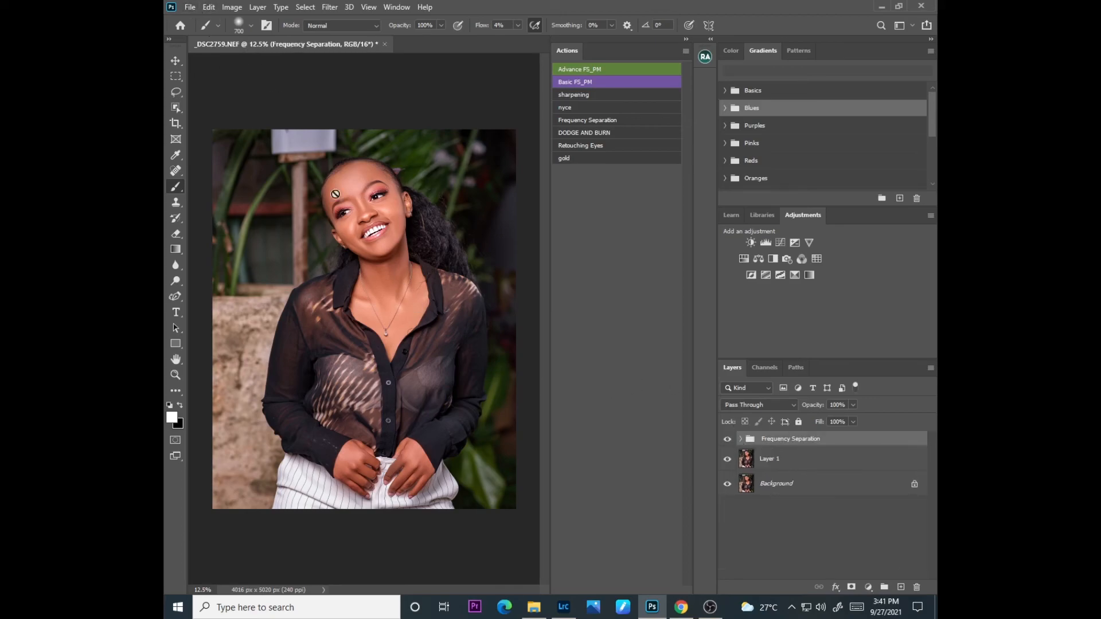
# Step: Switch to Lightroom Classic and view the edited photo on its own instead of the Before/After split
pyautogui.click(564, 607)
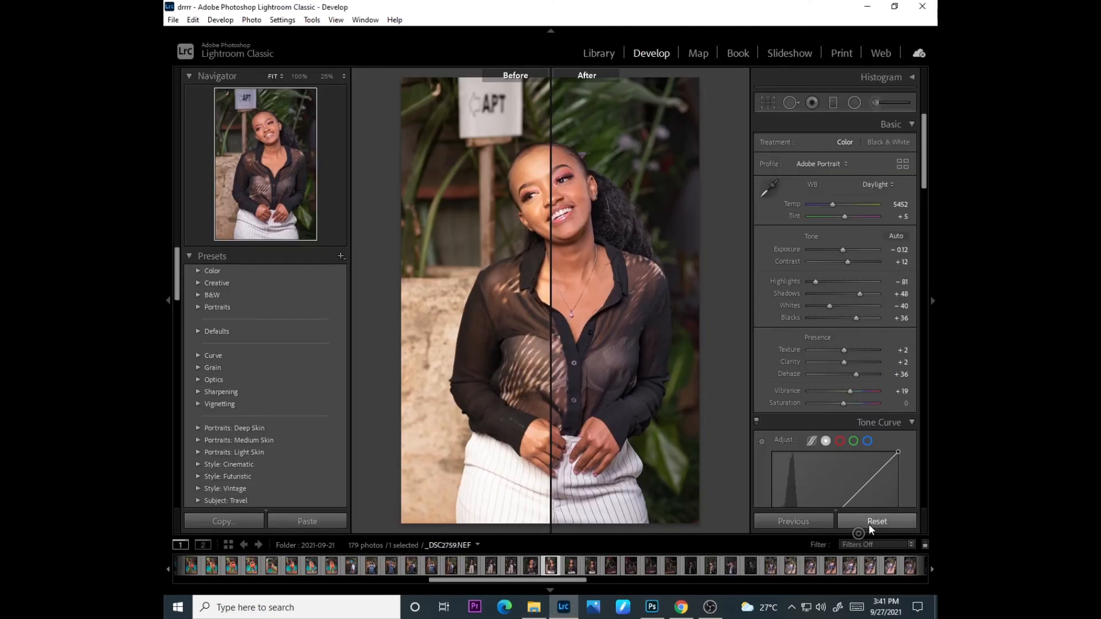
pyautogui.click(365, 19)
pyautogui.click(624, 224)
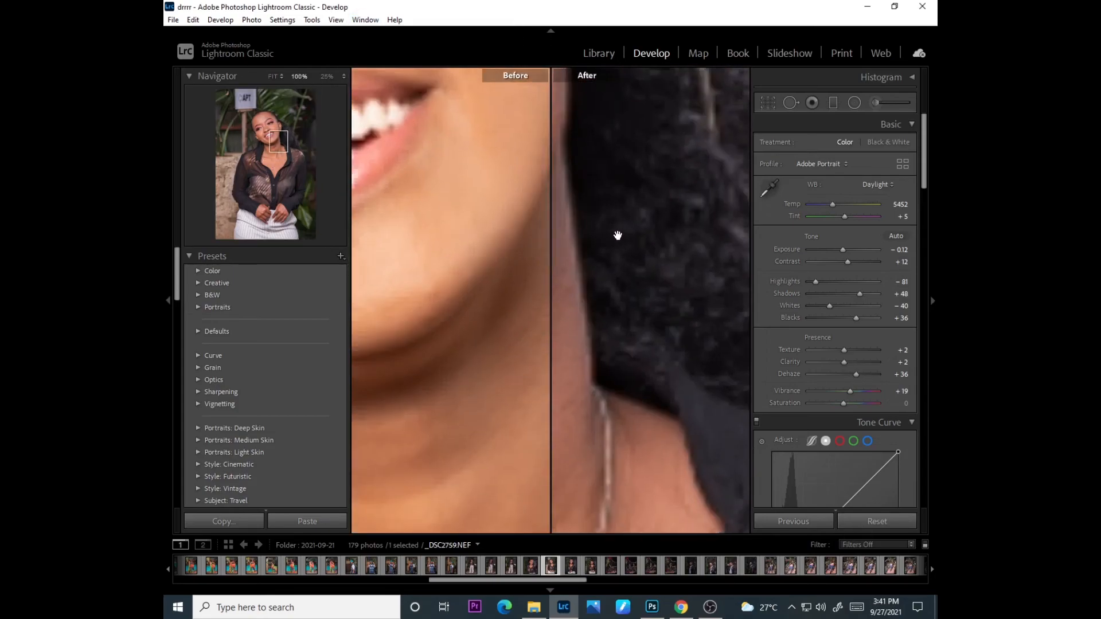
pyautogui.click(589, 252)
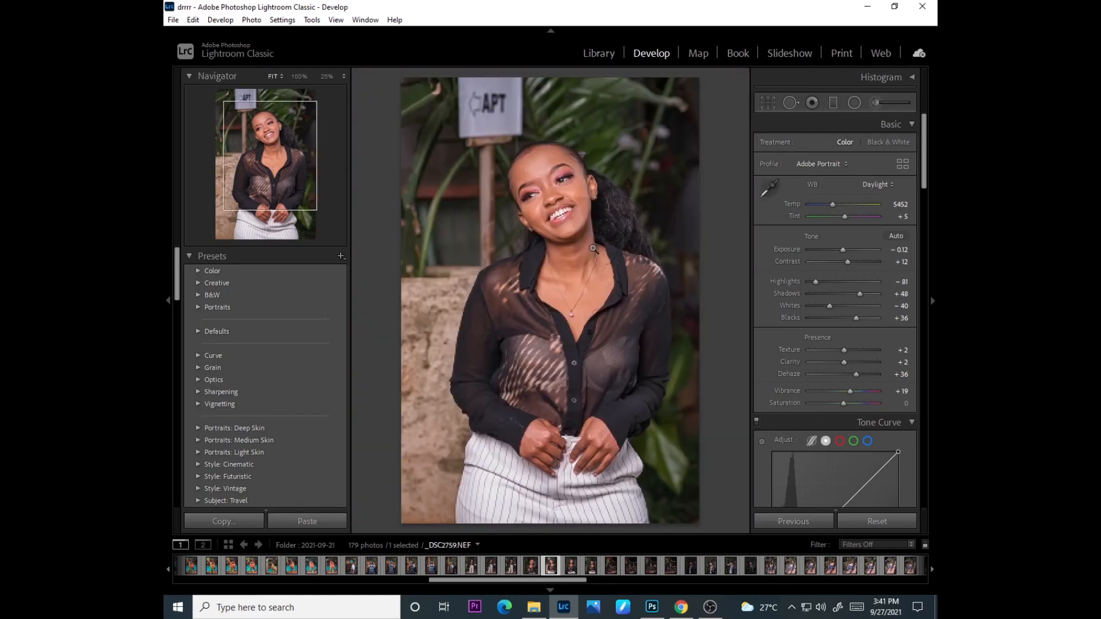
# Step: Reset the photo's develop settings and examine the skin in the unedited original
pyautogui.click(872, 521)
pyautogui.moveTo(575, 187); pyautogui.dragTo(597, 244)
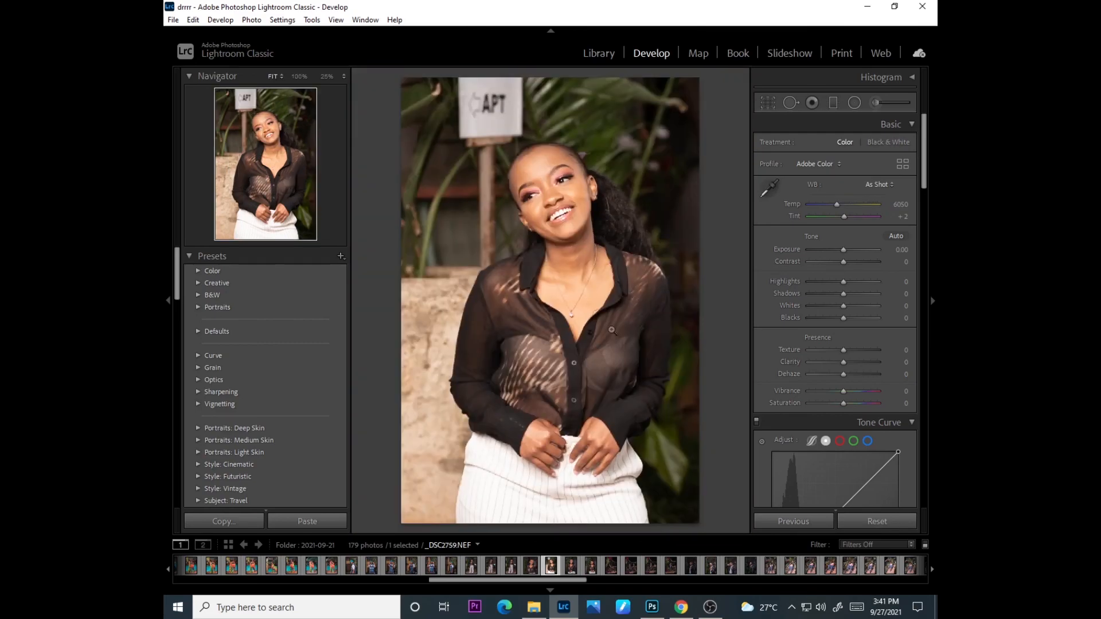
pyautogui.moveTo(558, 168); pyautogui.dragTo(553, 207)
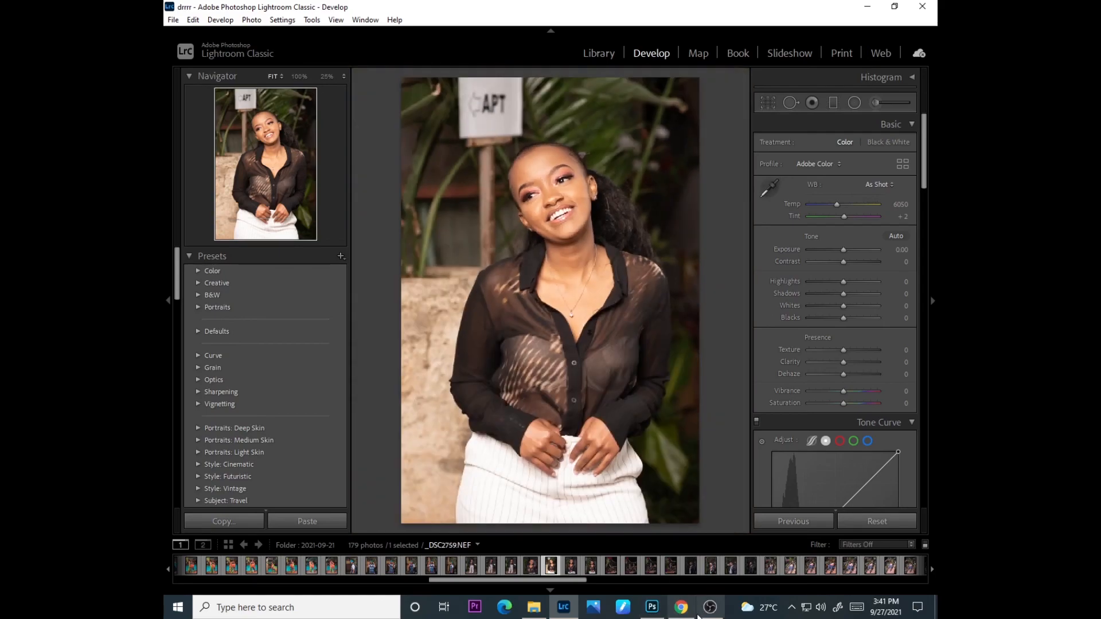
# Step: Switch back to Photoshop and inspect the retouched portrait's face against the original
pyautogui.click(672, 607)
pyautogui.click(652, 606)
pyautogui.click(398, 202)
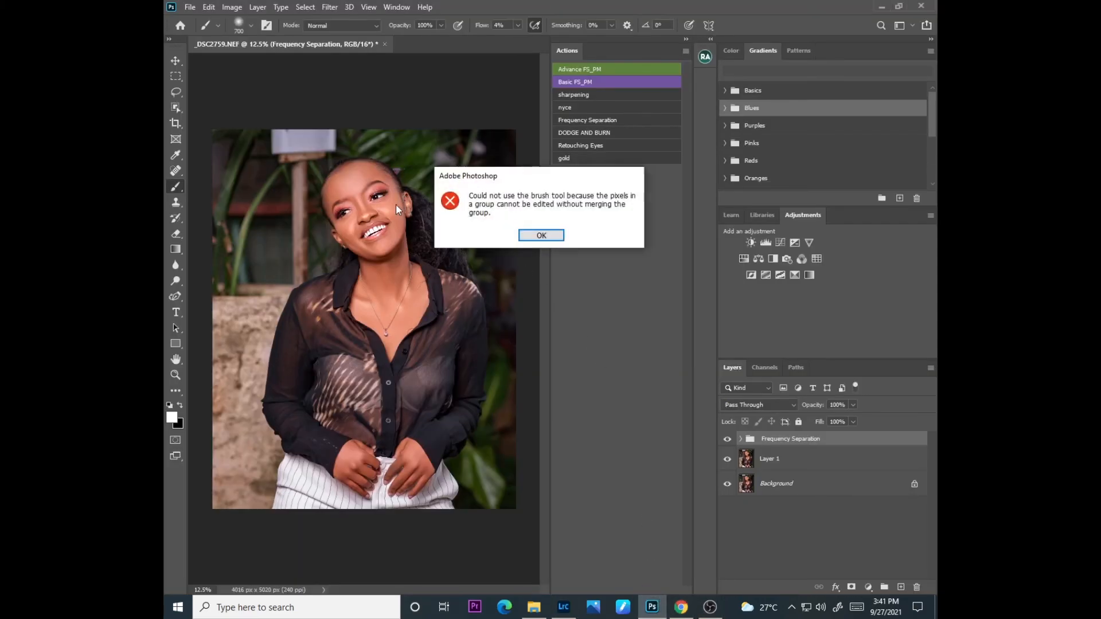
pyautogui.click(542, 235)
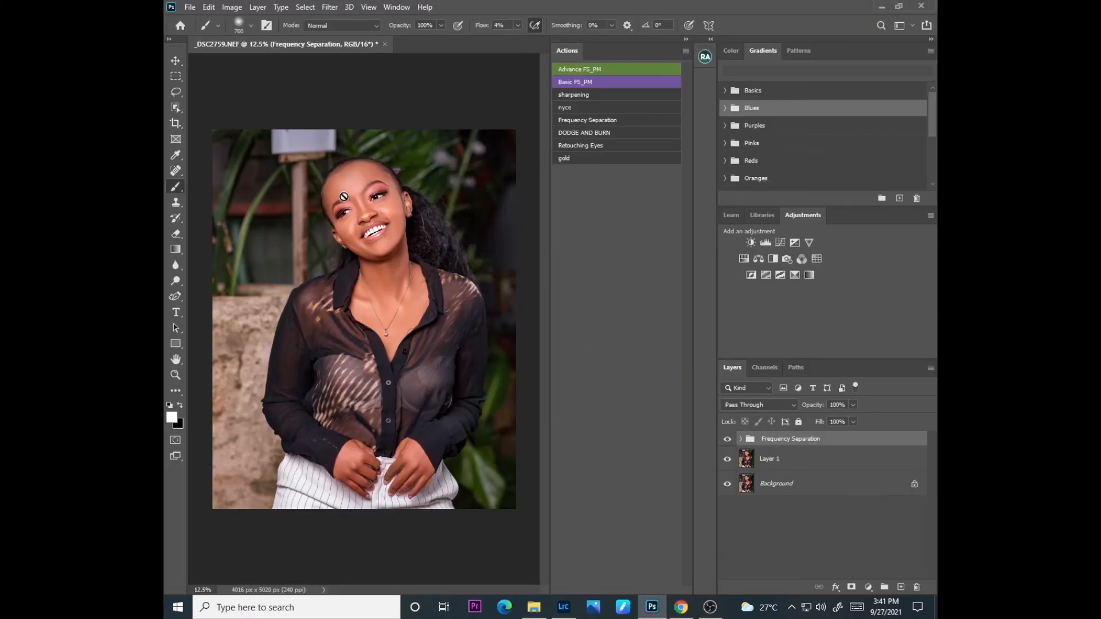
# Step: Select Layer 1 and examine the retouched neckline, face and full portrait for the final result
pyautogui.click(381, 211)
pyautogui.press('Return')
pyautogui.click(781, 465)
pyautogui.hotkey('ctrl', '+')
pyautogui.hotkey('ctrl', '+')
pyautogui.hotkey('ctrl', '+')
pyautogui.hotkey('ctrl', '+')
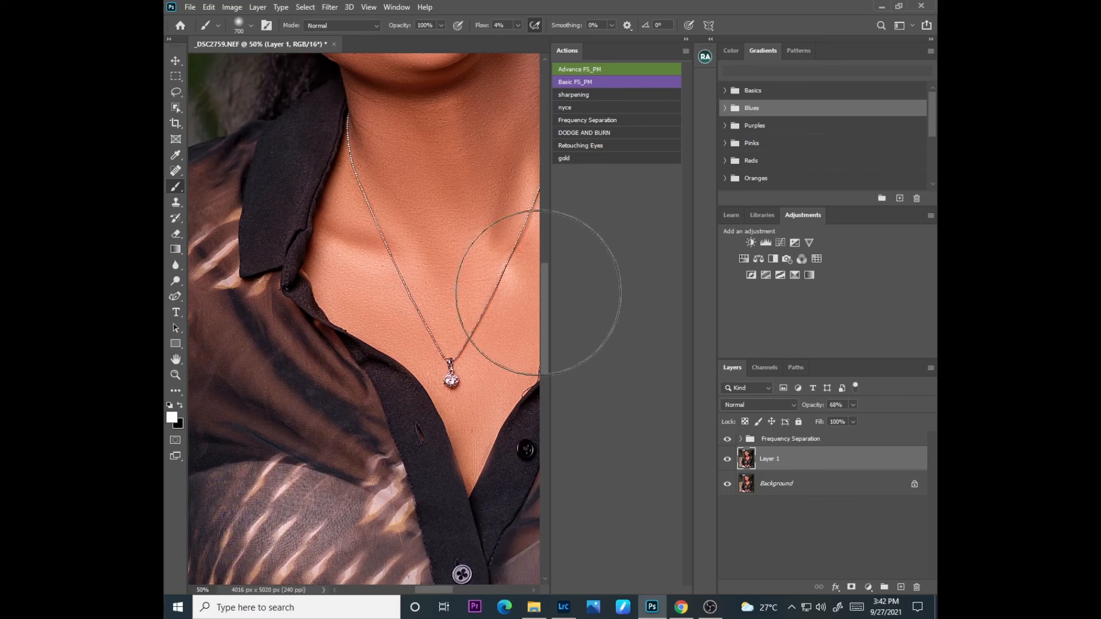
pyautogui.moveTo(545, 290); pyautogui.dragTo(559, 226)
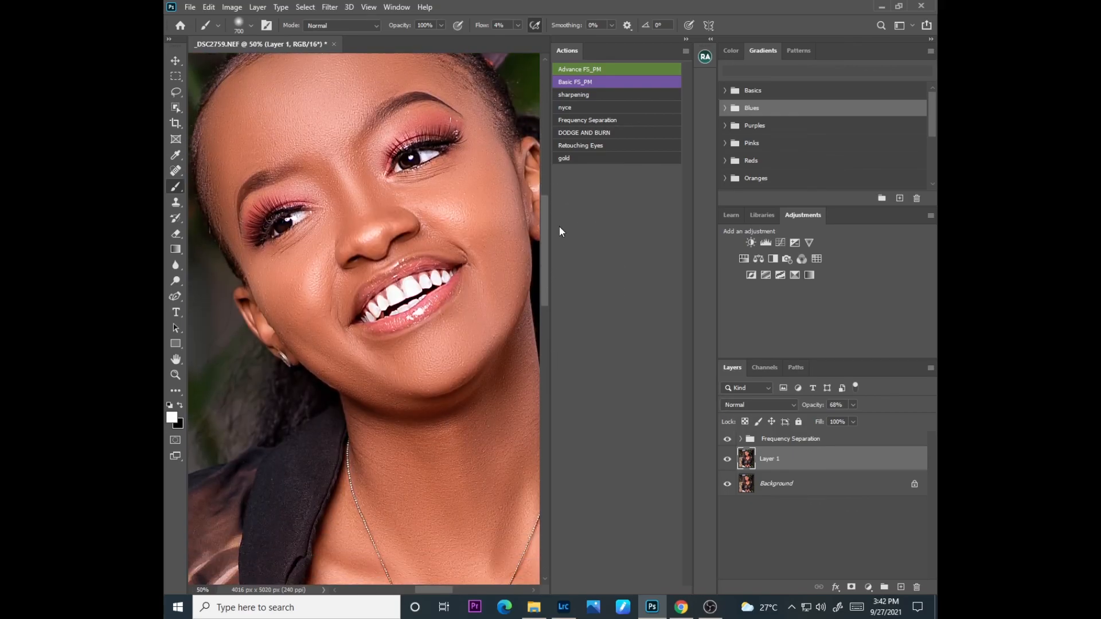
pyautogui.hotkey('ctrl', '-')
pyautogui.hotkey('ctrl', '-')
pyautogui.hotkey('ctrl', '-')
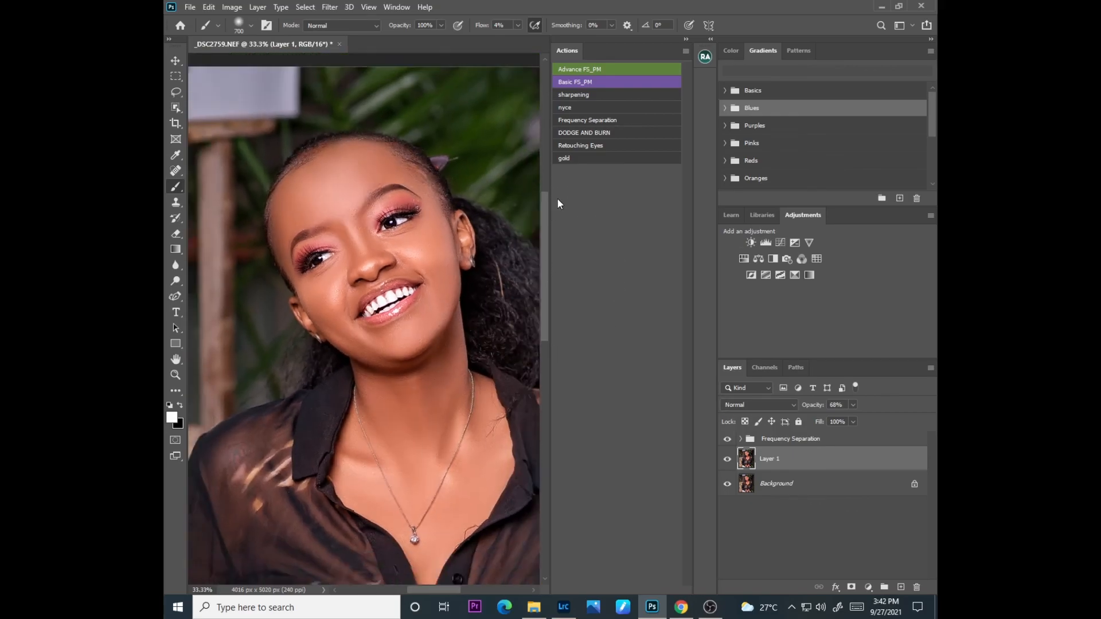
pyautogui.hotkey('ctrl', '-')
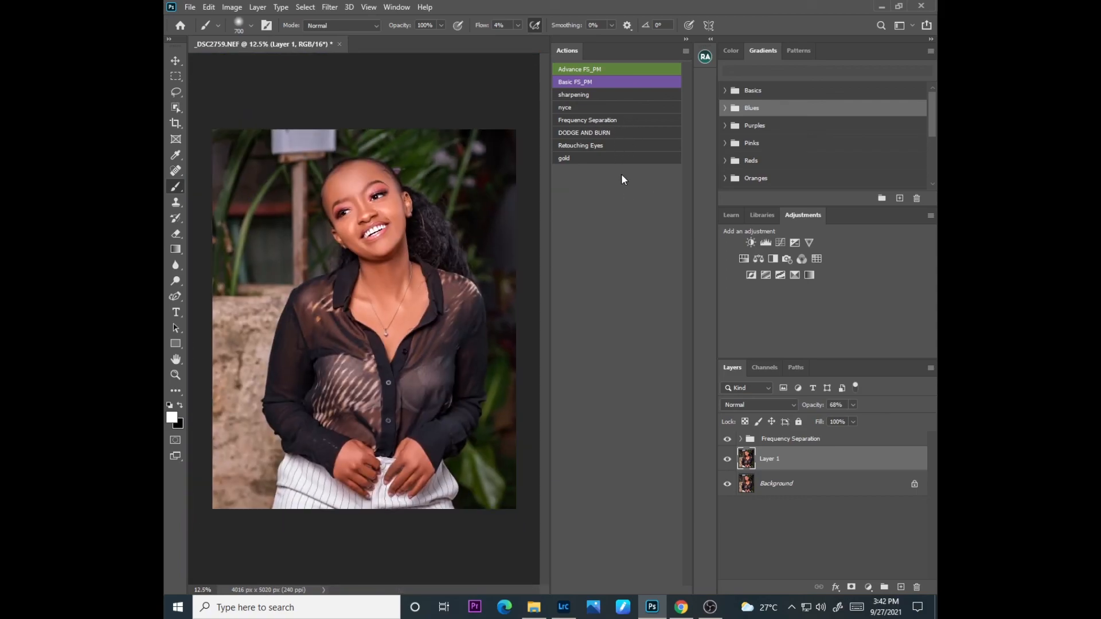
# Step: Collapse the Actions list to give the portrait more room and switch to OBS Studio
pyautogui.click(686, 39)
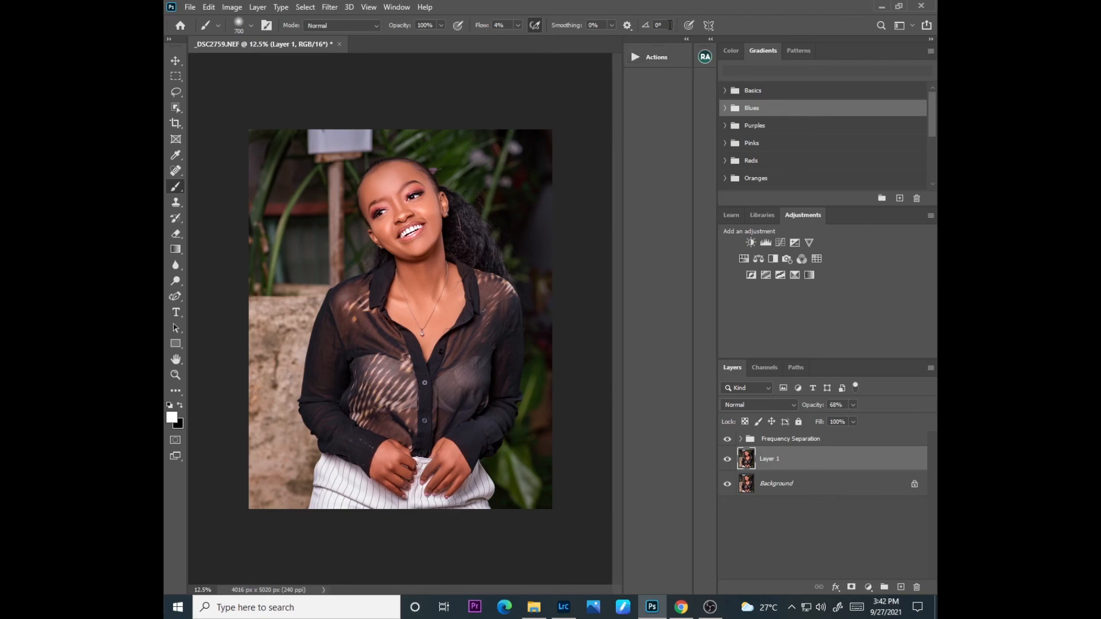
pyautogui.click(710, 607)
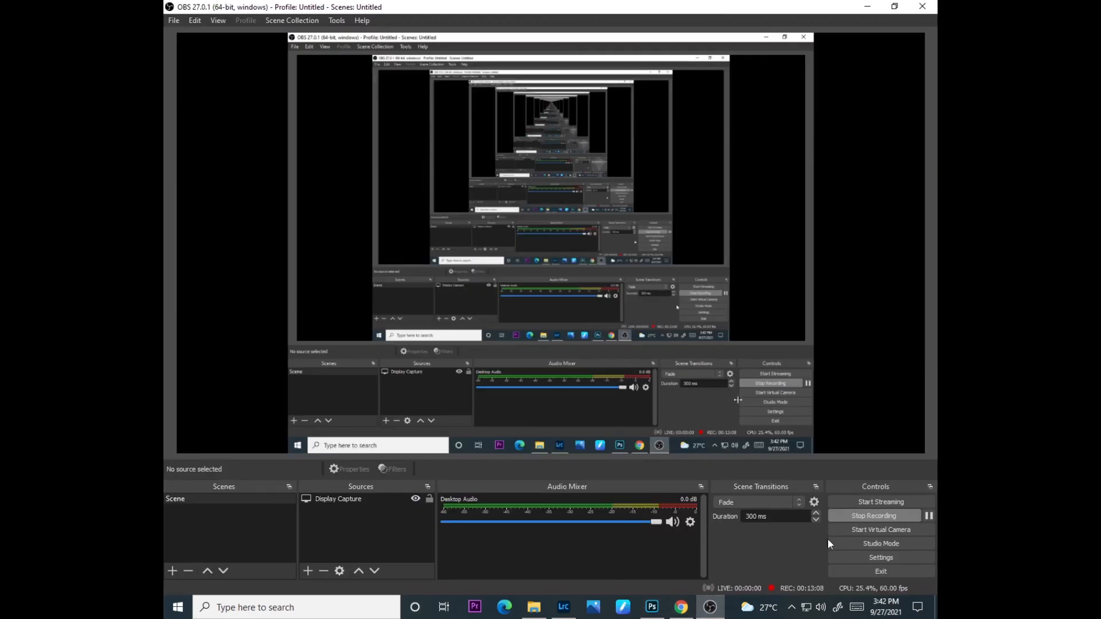